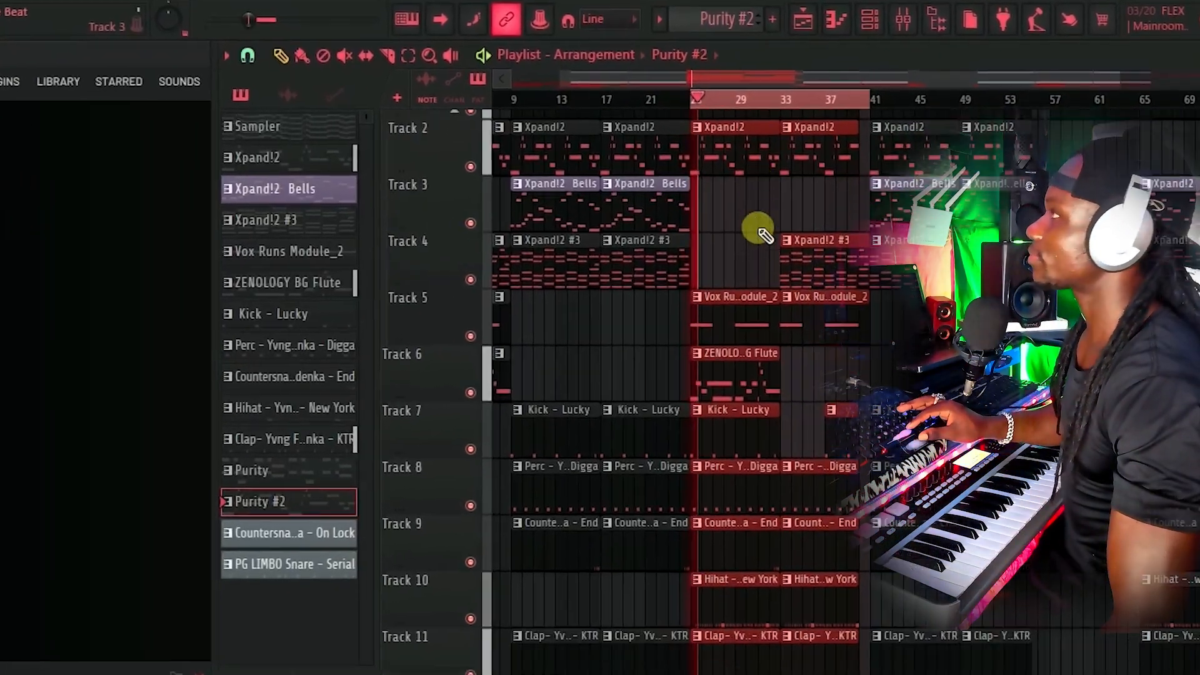
# Step: Open the Xpand!2 clip's piano roll and view its F#4, A#4, G#4 and C#5 melody from bar 1
pyautogui.scroll(-4, 758, 228)
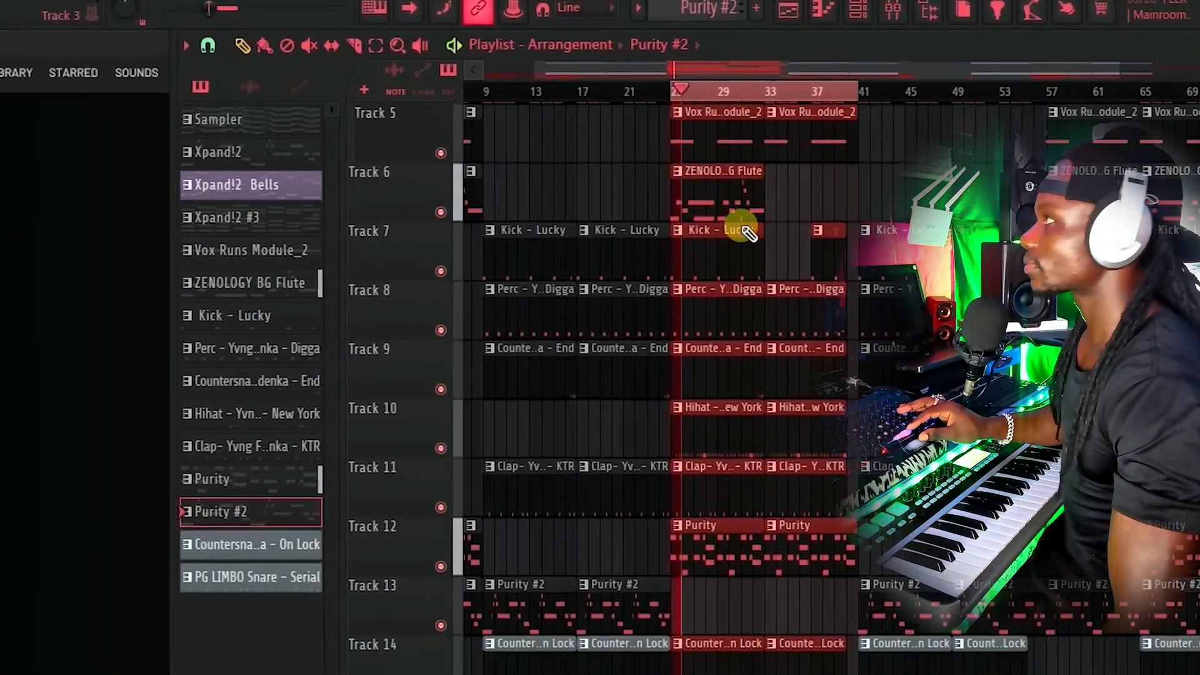
pyautogui.scroll(4, 757, 228)
pyautogui.scroll(1, 691, 218)
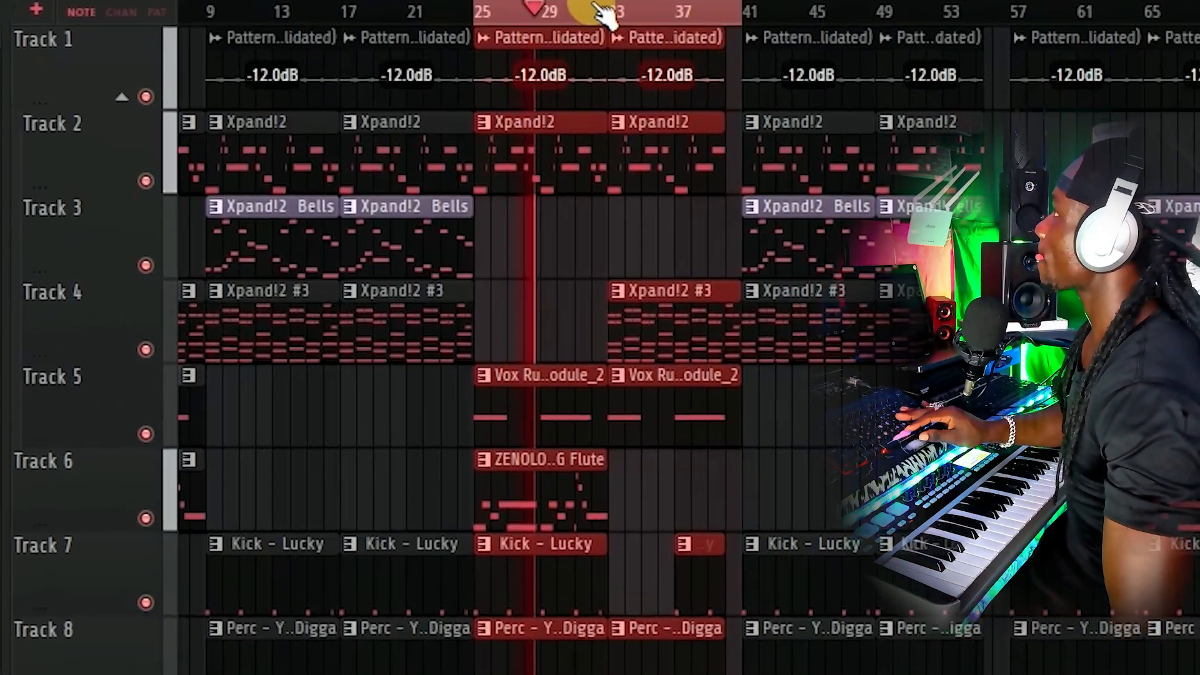
pyautogui.scroll(1, 637, 30)
pyautogui.scroll(-2, 603, 12)
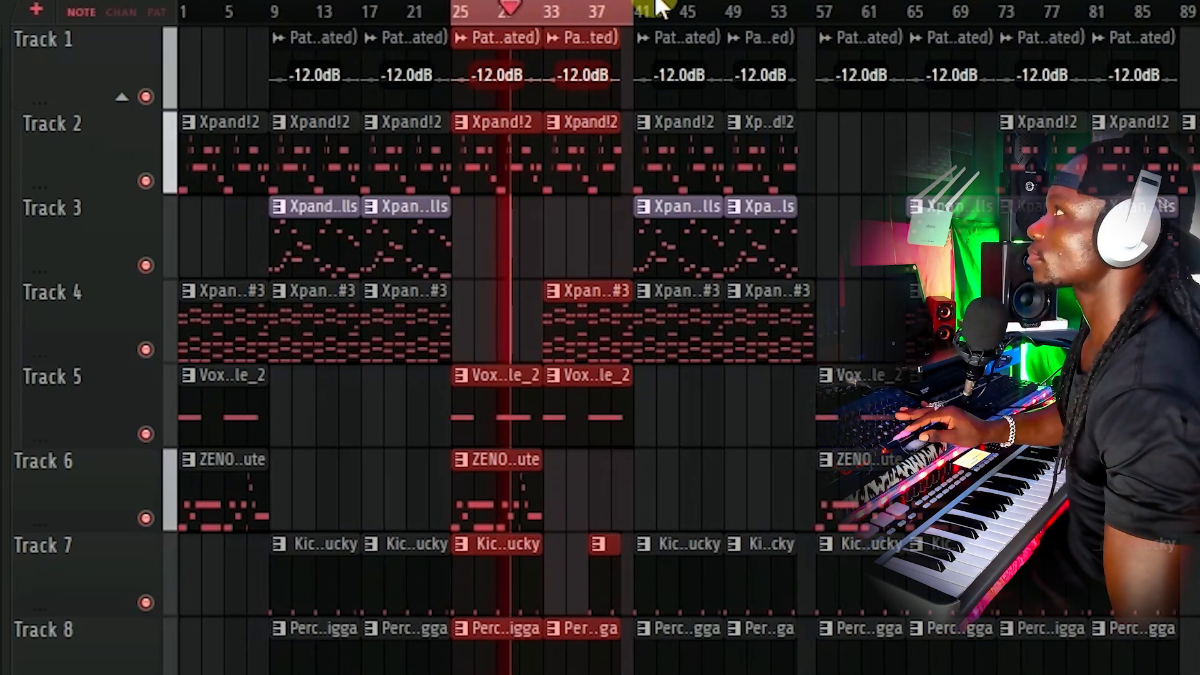
pyautogui.scroll(-7, 618, 125)
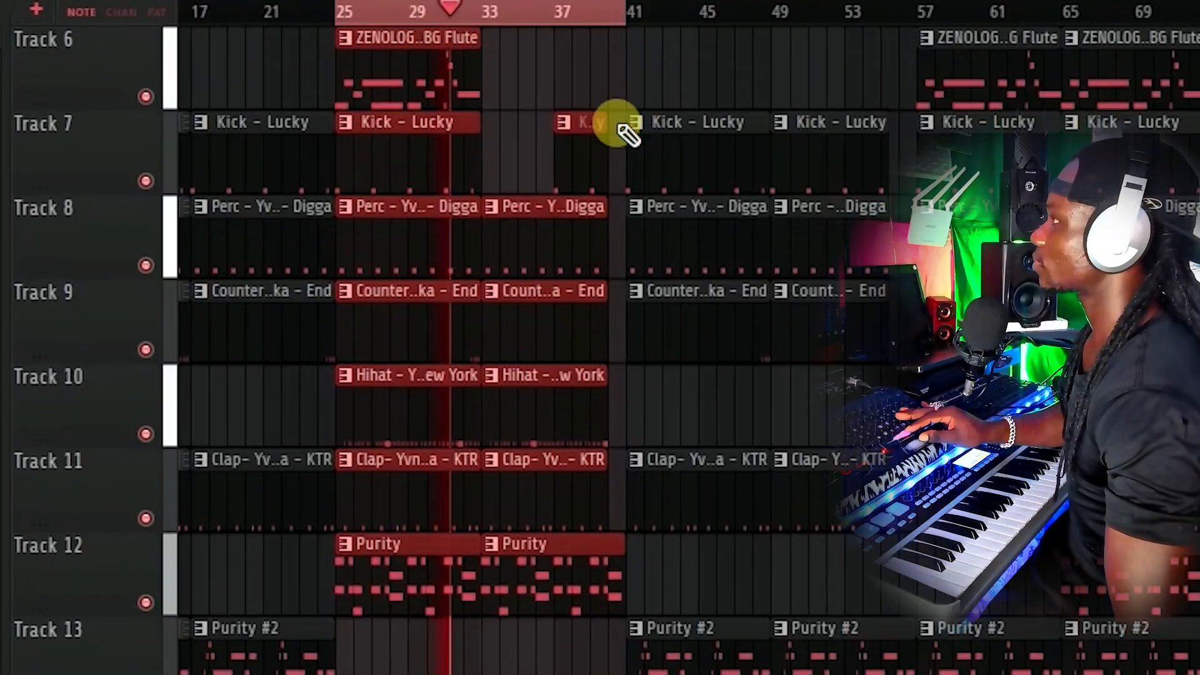
pyautogui.scroll(-3, 619, 128)
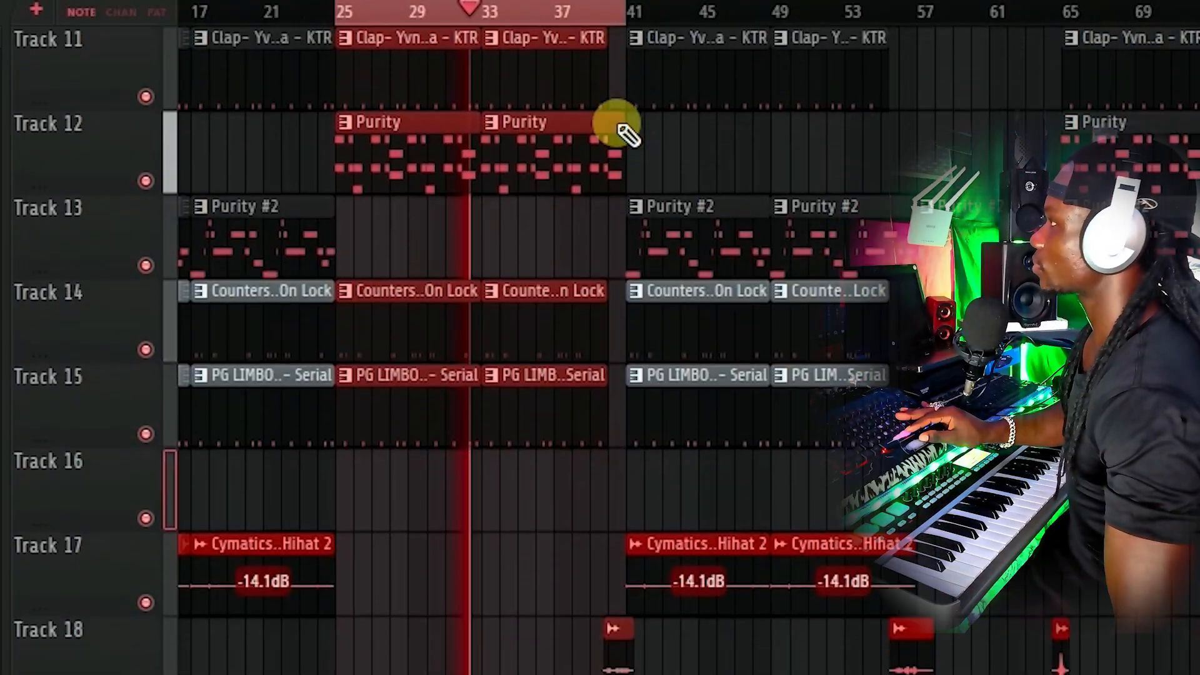
pyautogui.scroll(5, 620, 128)
pyautogui.scroll(2, 625, 131)
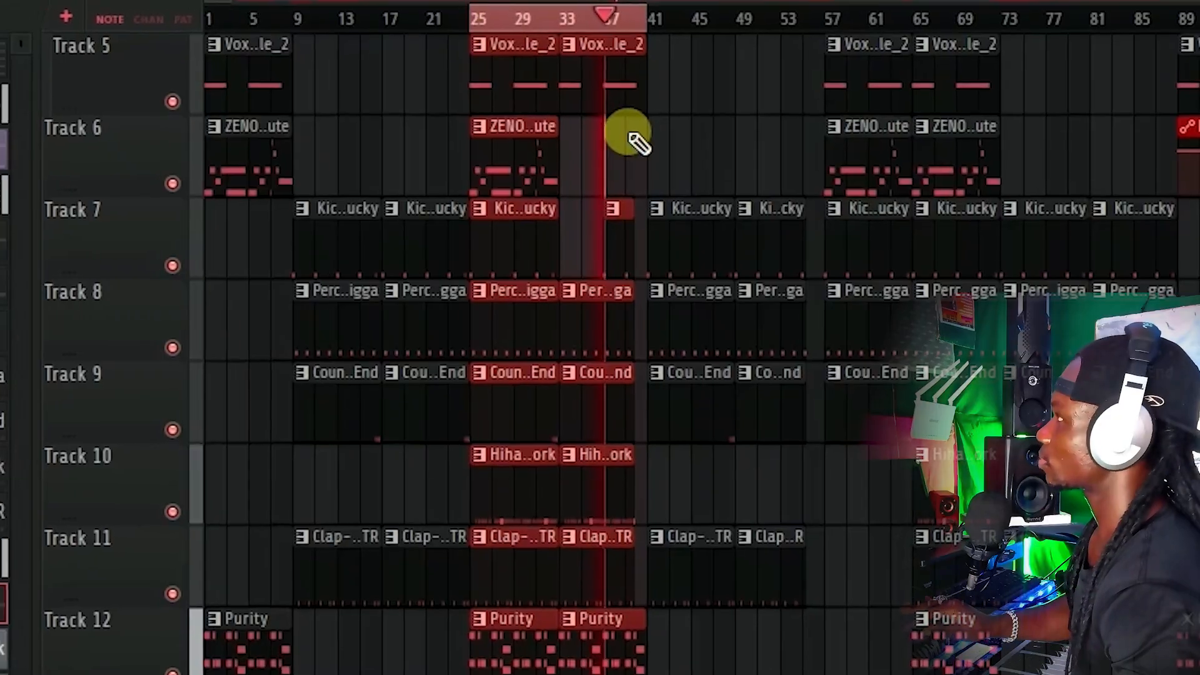
pyautogui.scroll(-4, 615, 131)
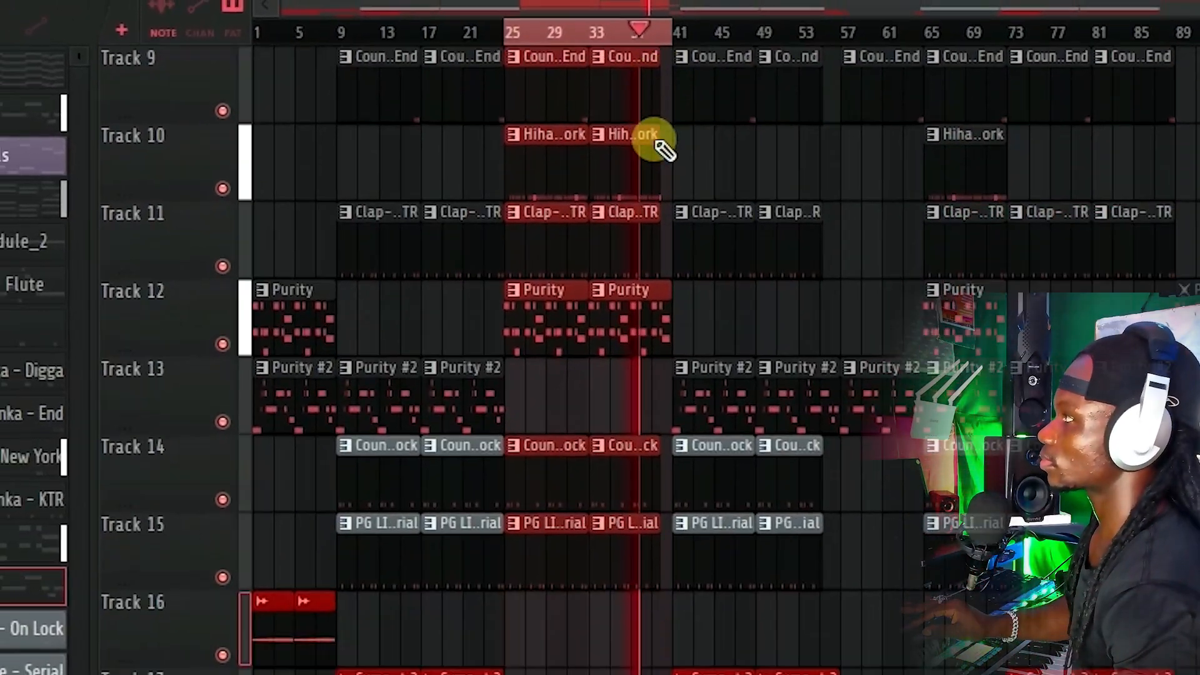
pyautogui.scroll(-2, 663, 148)
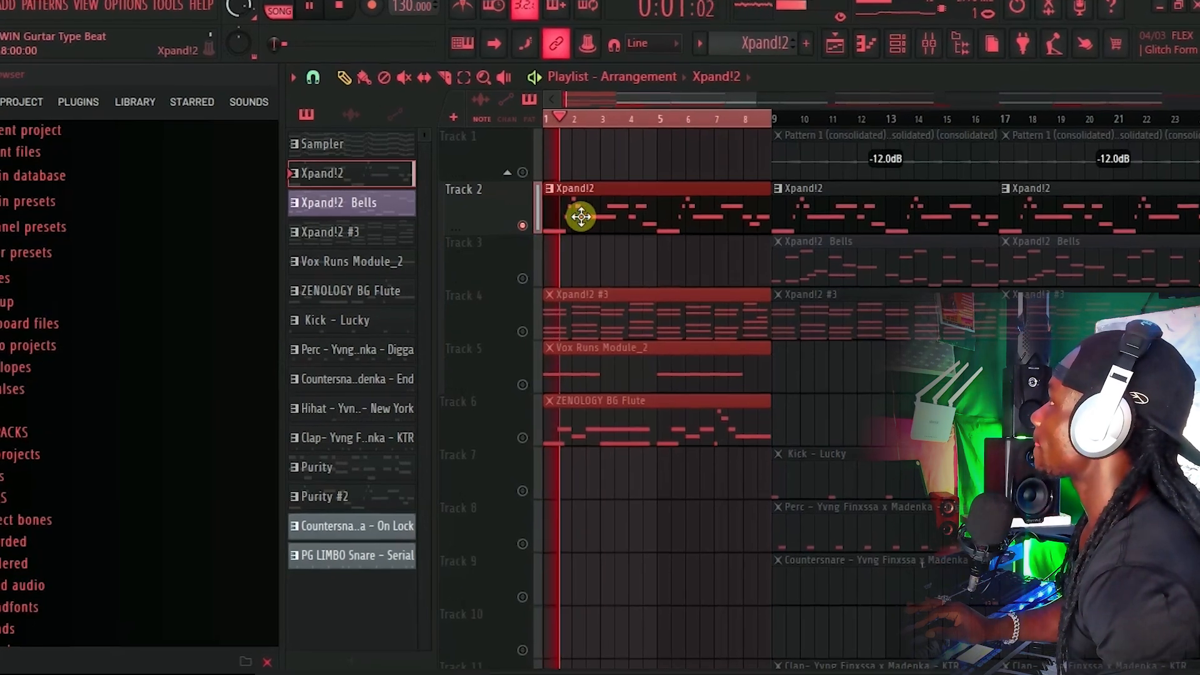
pyautogui.doubleClick(565, 212)
pyautogui.moveTo(502, 95); pyautogui.dragTo(241, 79)
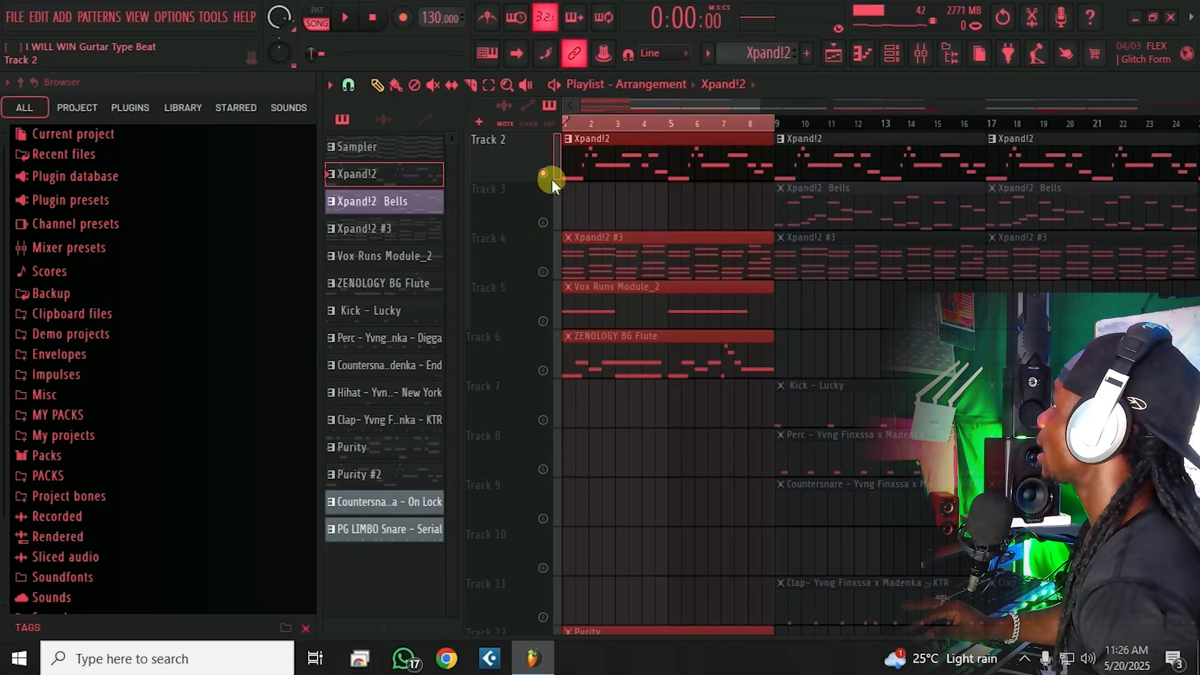
# Step: Toggle the mute buttons on Track 2 (Xpand!2) and Track 4 (Xpand!2 #3)
pyautogui.click(544, 174)
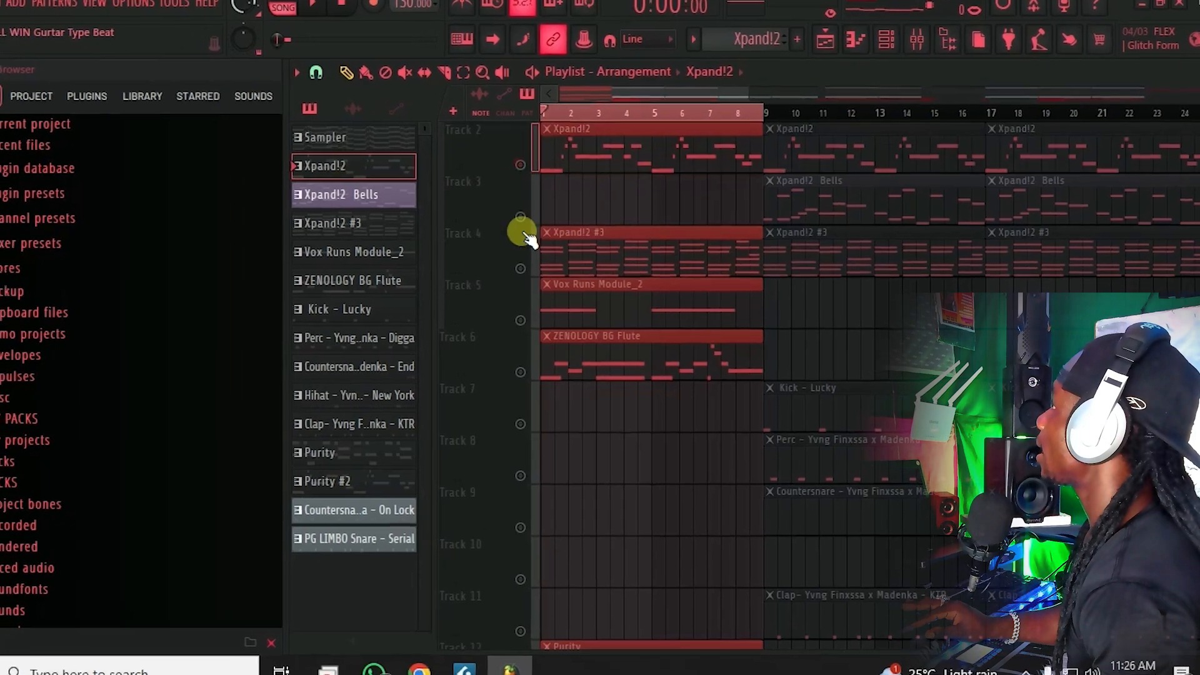
pyautogui.click(543, 271)
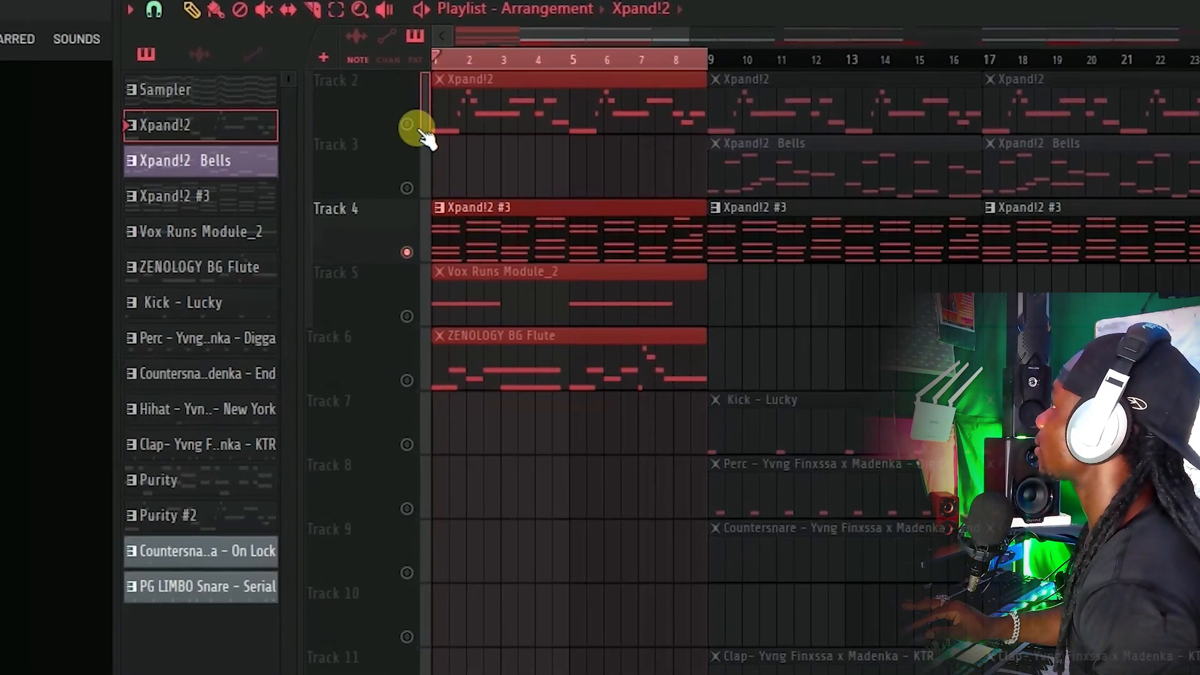
pyautogui.click(433, 134)
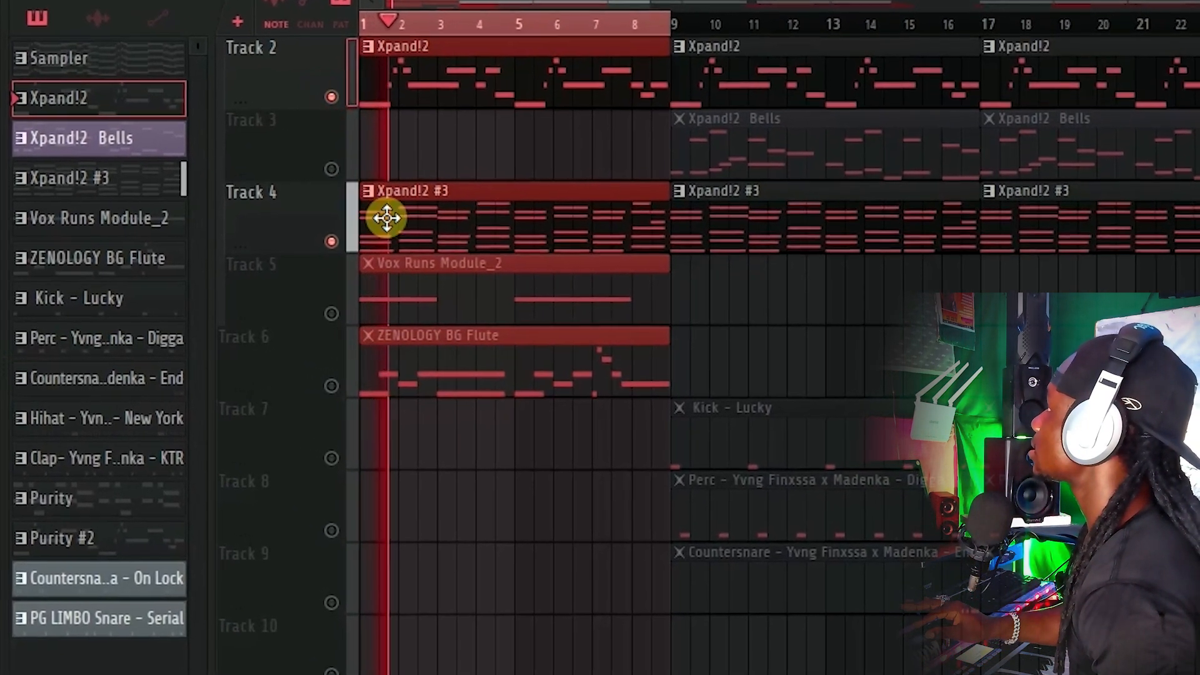
# Step: Review the Xpand!2 #3 chord notes in its piano roll, then stop playback
pyautogui.doubleClick(395, 221)
pyautogui.scroll(-1, 268, 276)
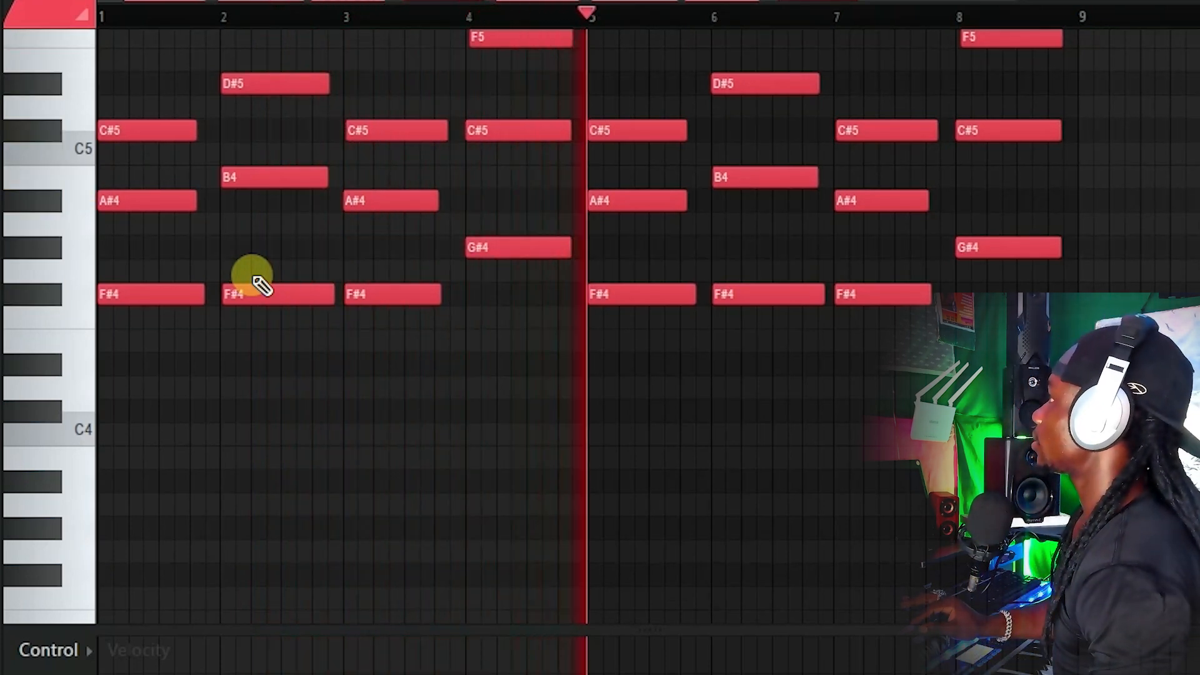
pyautogui.scroll(1, 436, 313)
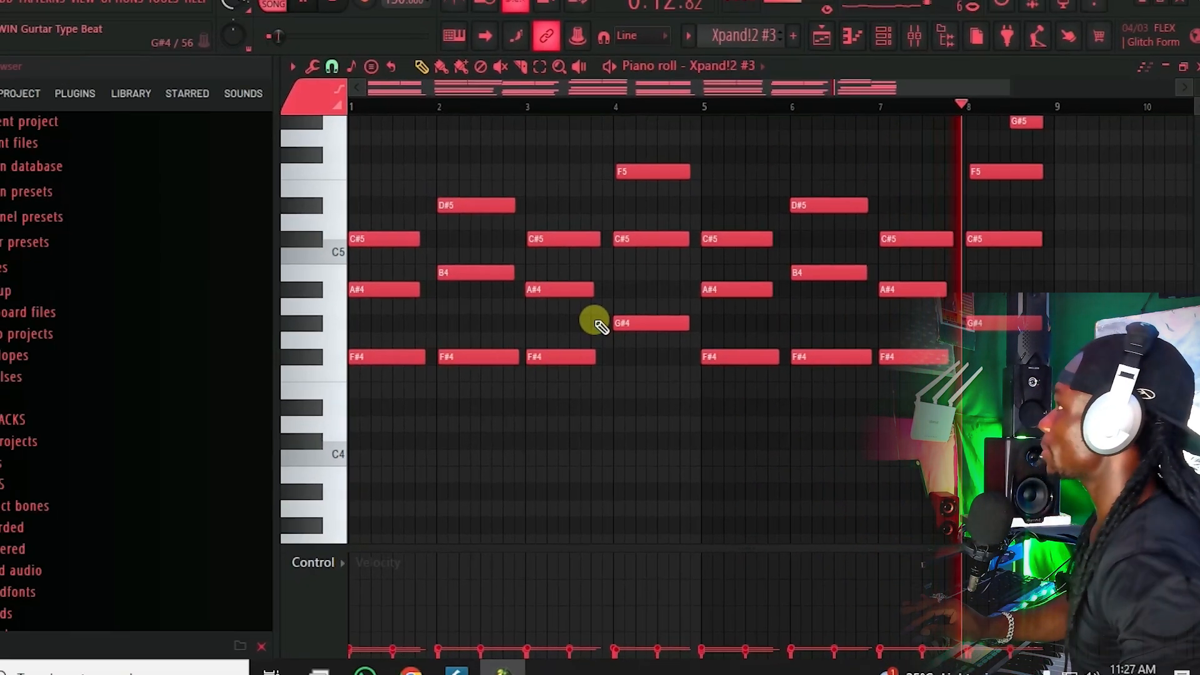
pyautogui.press('space')
pyautogui.click(821, 35)
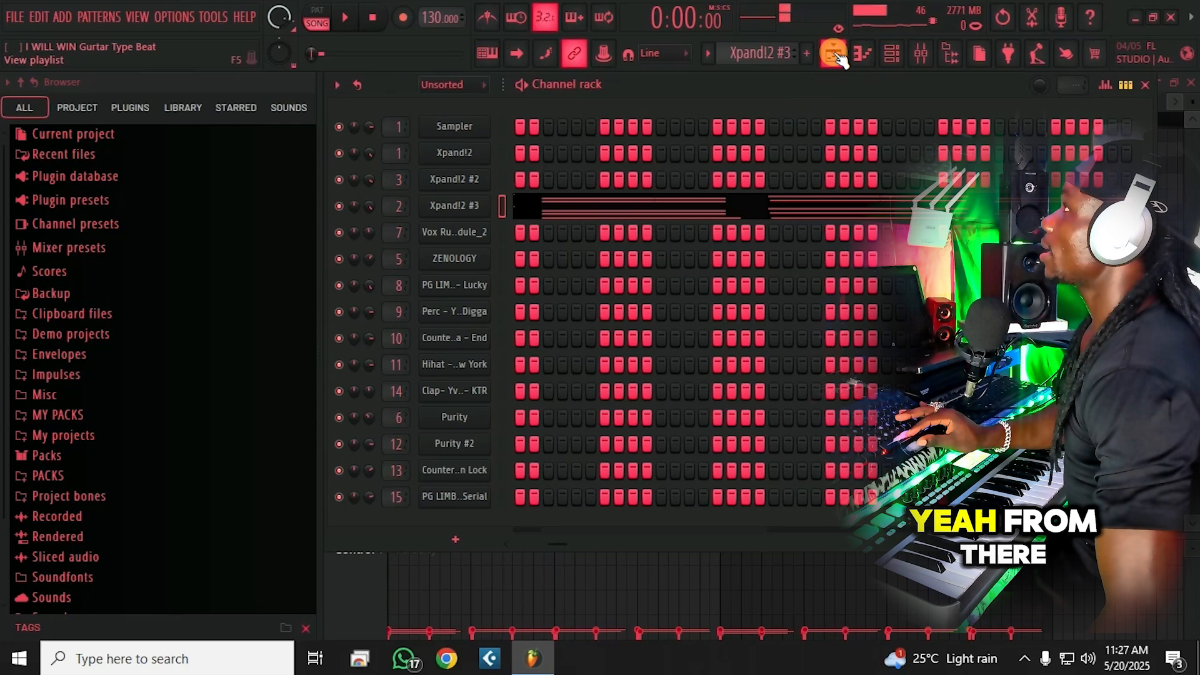
# Step: Unmute ZENOLOGY BG Flute on Track 6 and Purity on Track 12 in Song mode
pyautogui.click(836, 55)
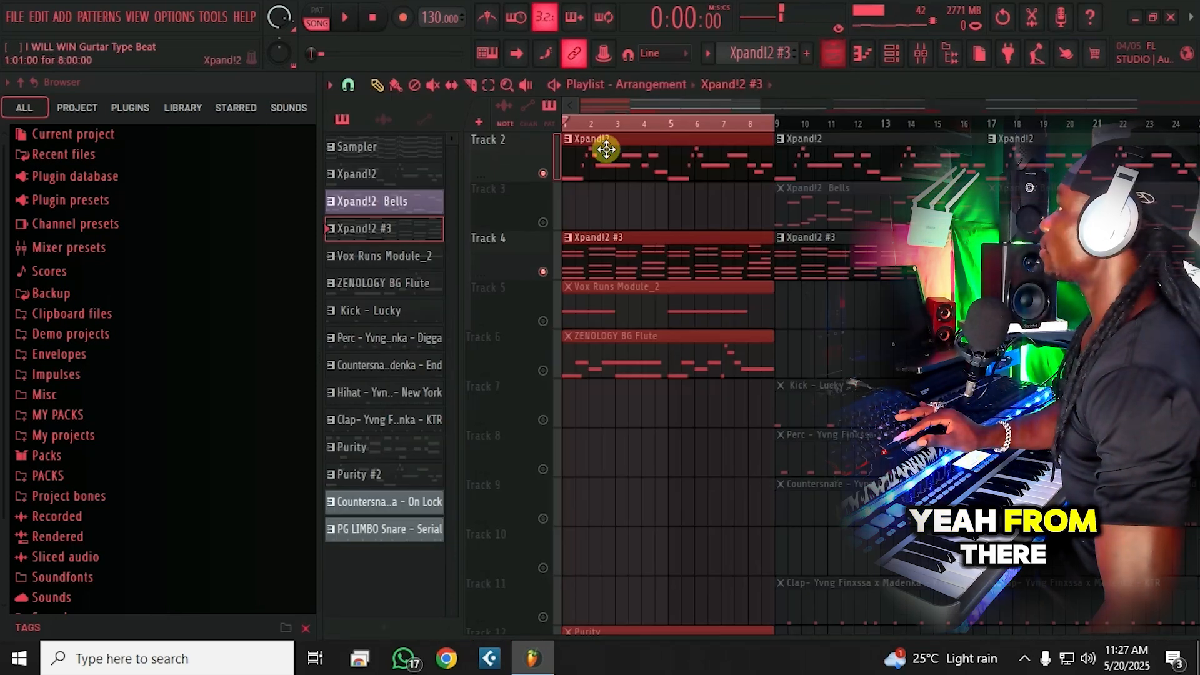
pyautogui.click(543, 371)
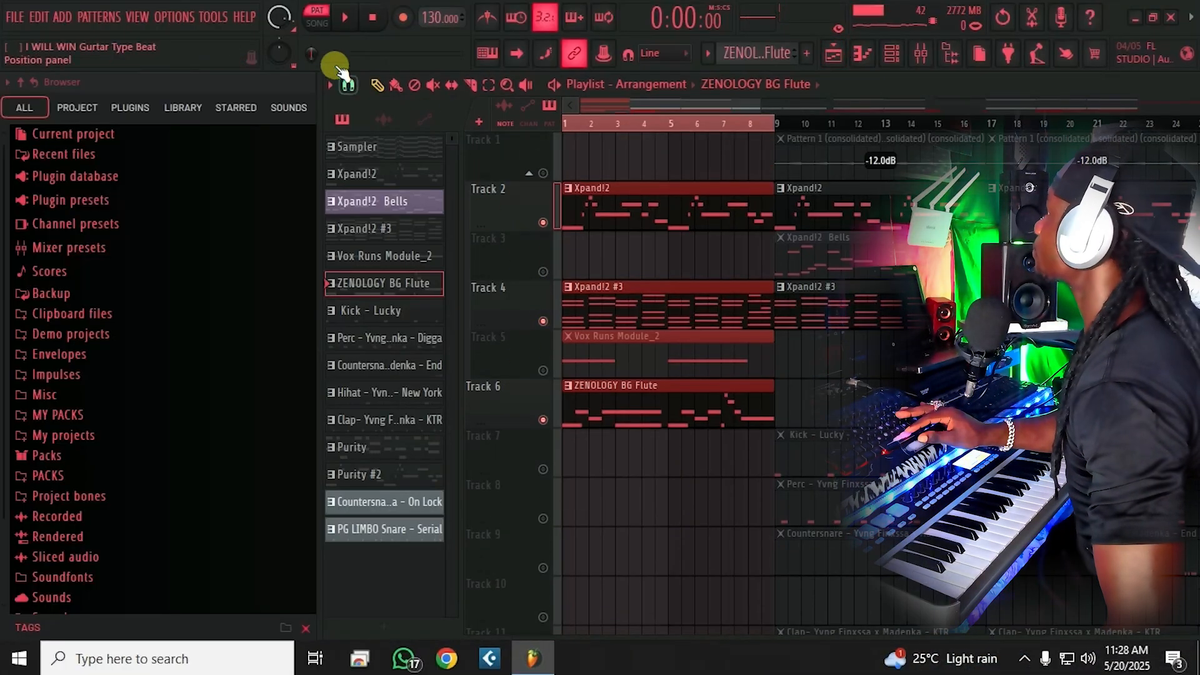
pyautogui.click(317, 22)
pyautogui.scroll(-3, 684, 484)
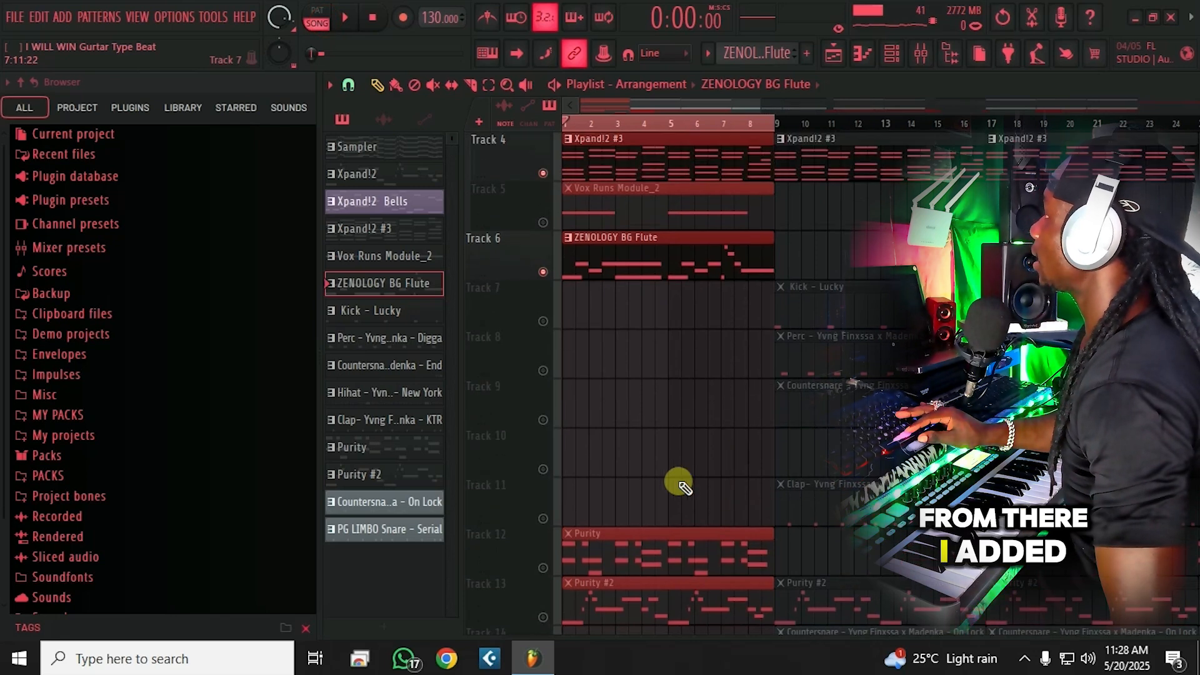
pyautogui.scroll(-1, 684, 486)
pyautogui.click(542, 518)
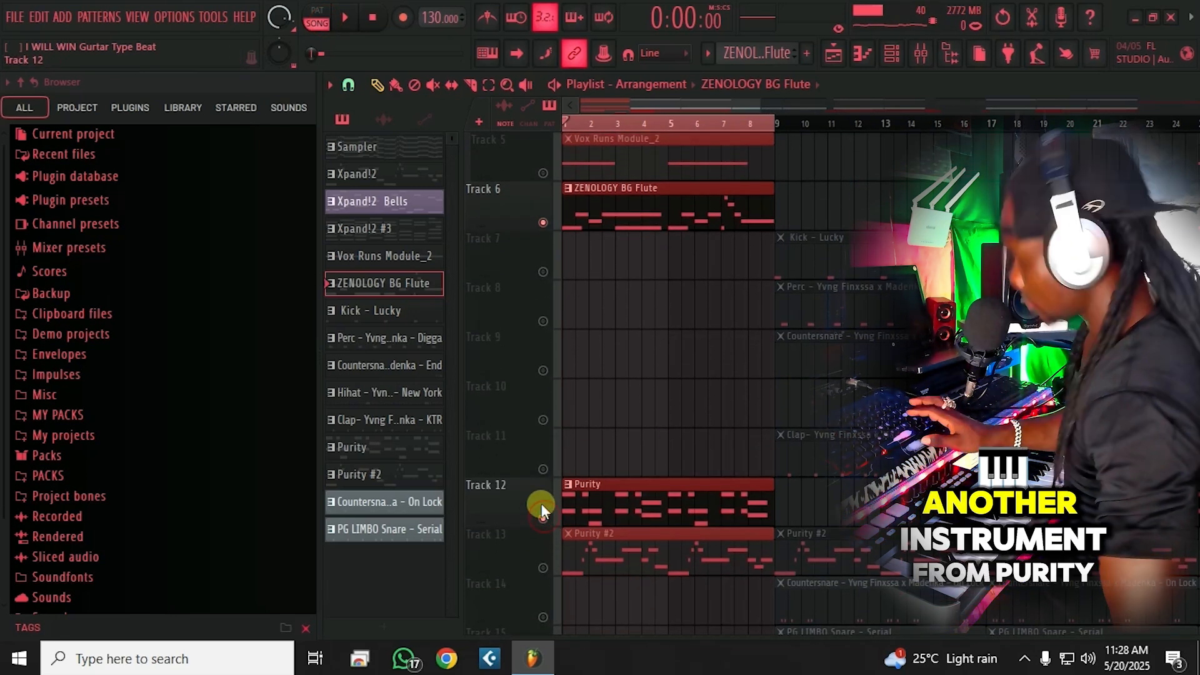
# Step: Play the Purity clip's notes in its piano roll, then rewind to the start
pyautogui.doubleClick(633, 503)
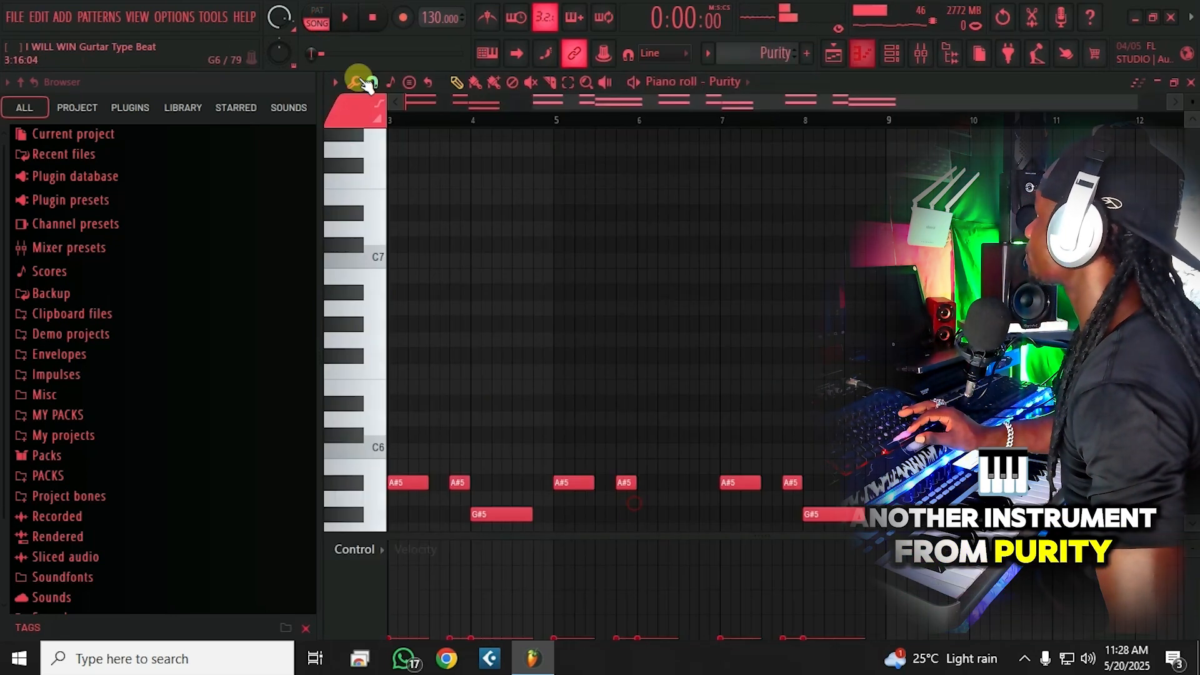
pyautogui.click(344, 17)
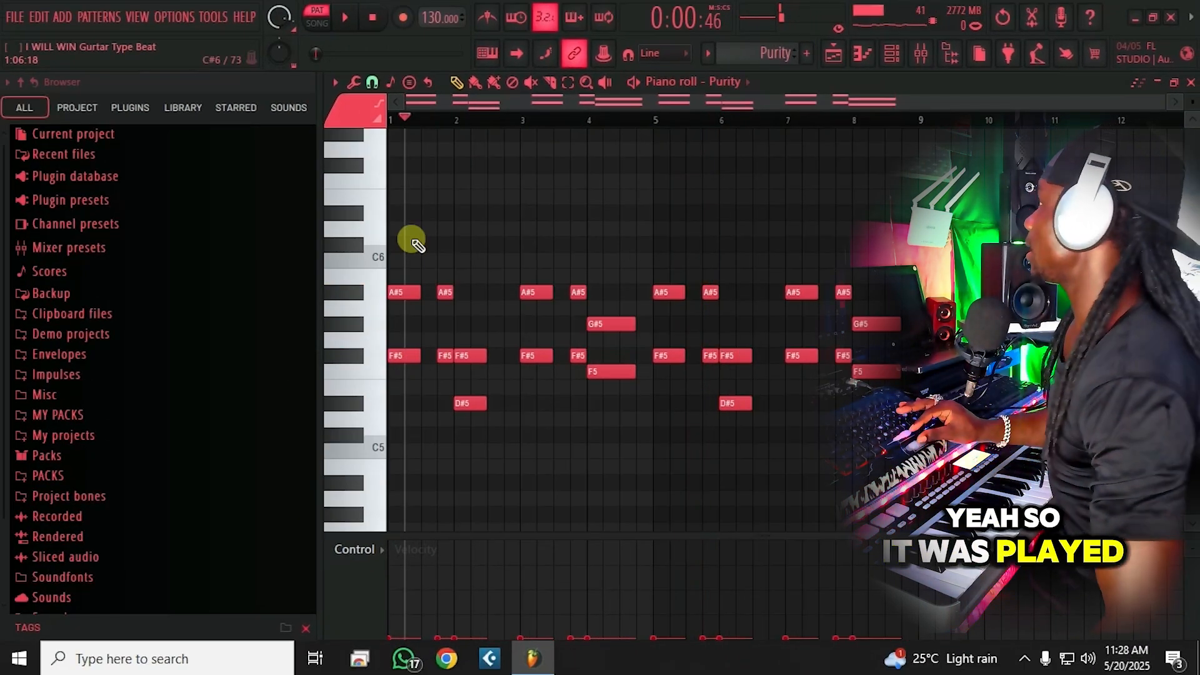
pyautogui.moveTo(412, 127); pyautogui.dragTo(168, 121)
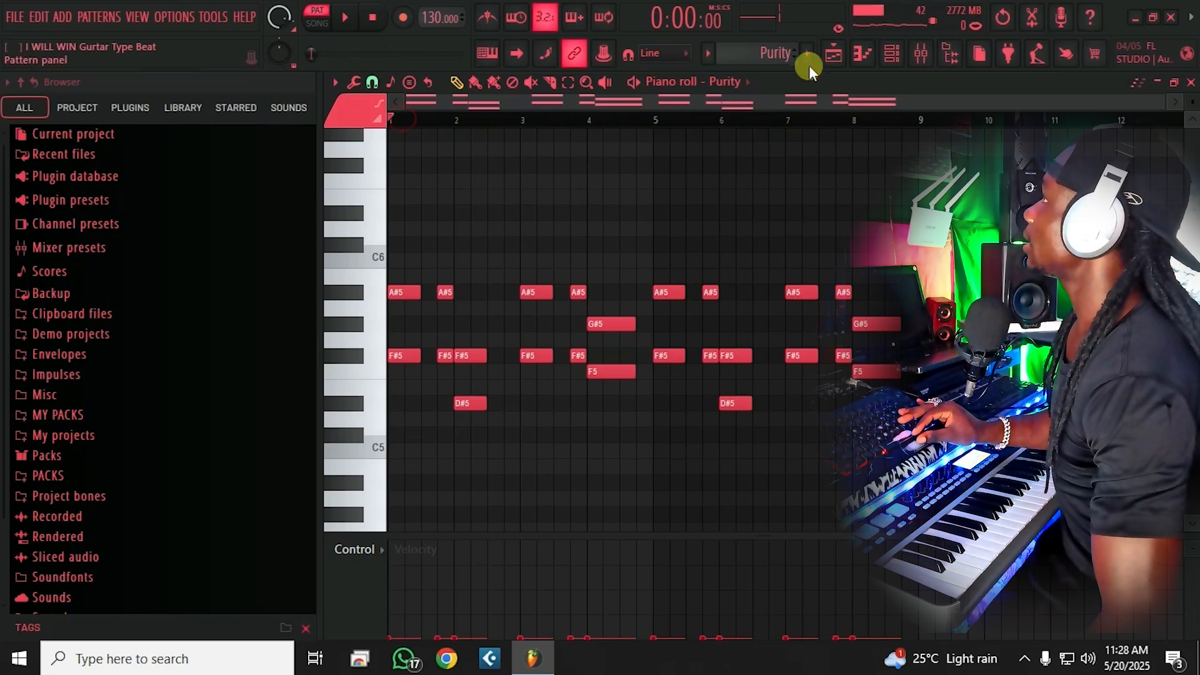
# Step: Play the song arrangement and unmute Purity #2 on Track 13
pyautogui.click(849, 53)
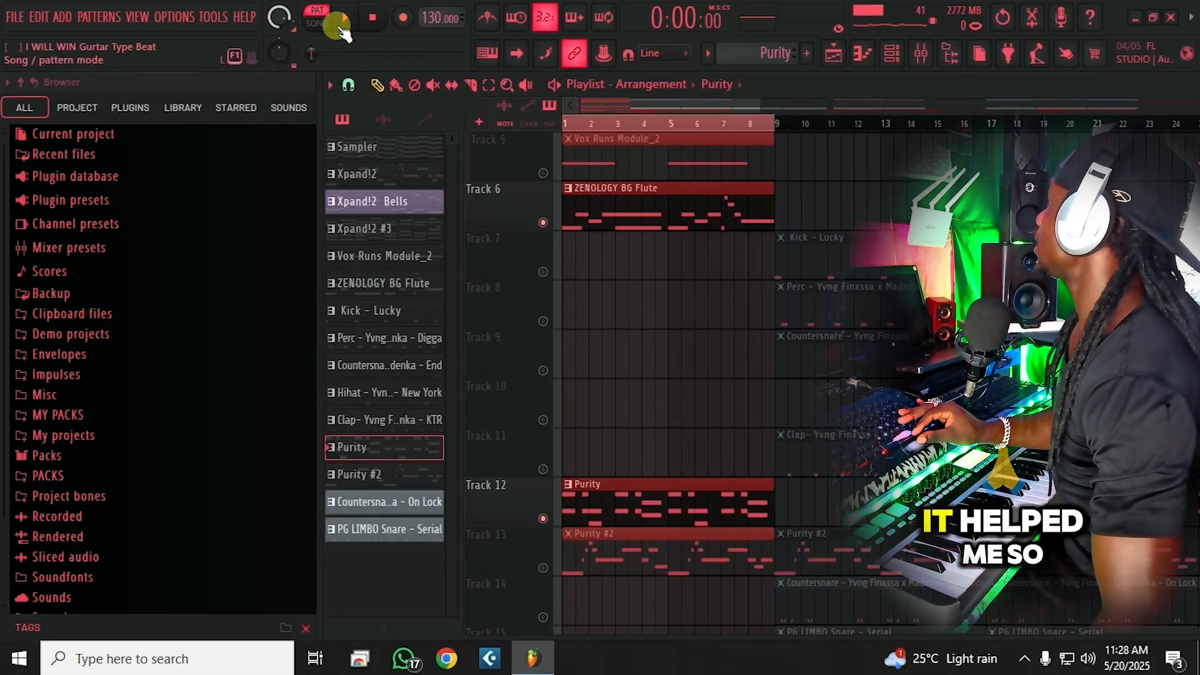
pyautogui.click(316, 25)
pyautogui.scroll(-1, 687, 320)
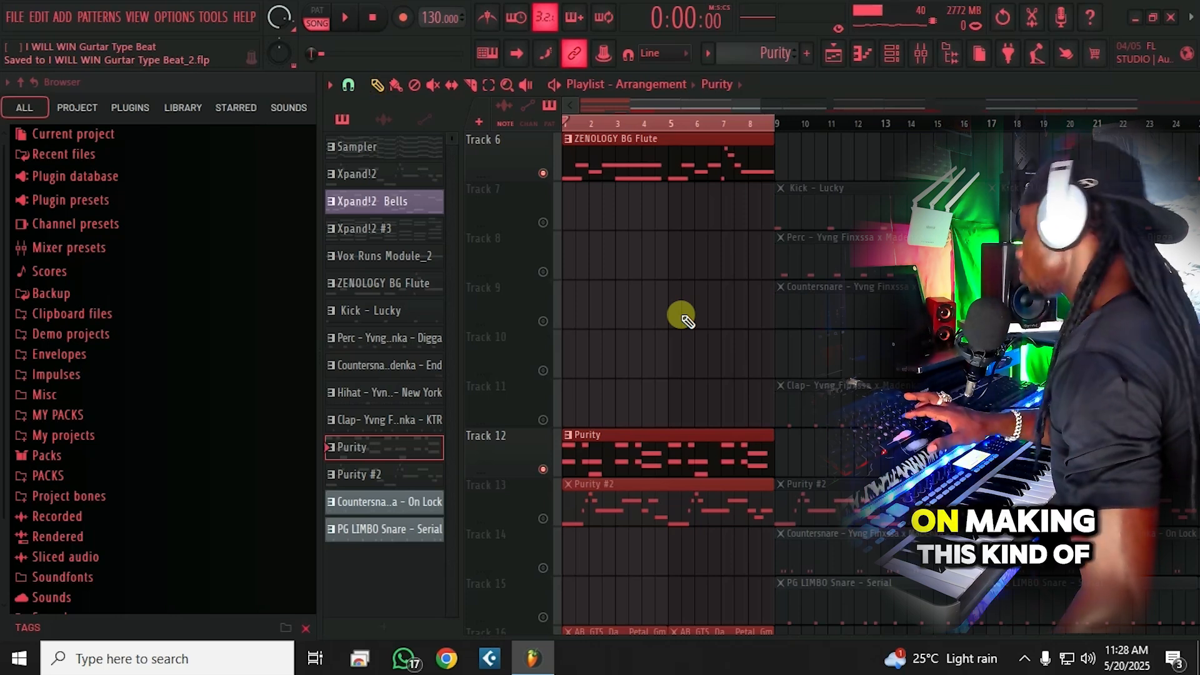
pyautogui.scroll(-2, 680, 343)
pyautogui.press('space')
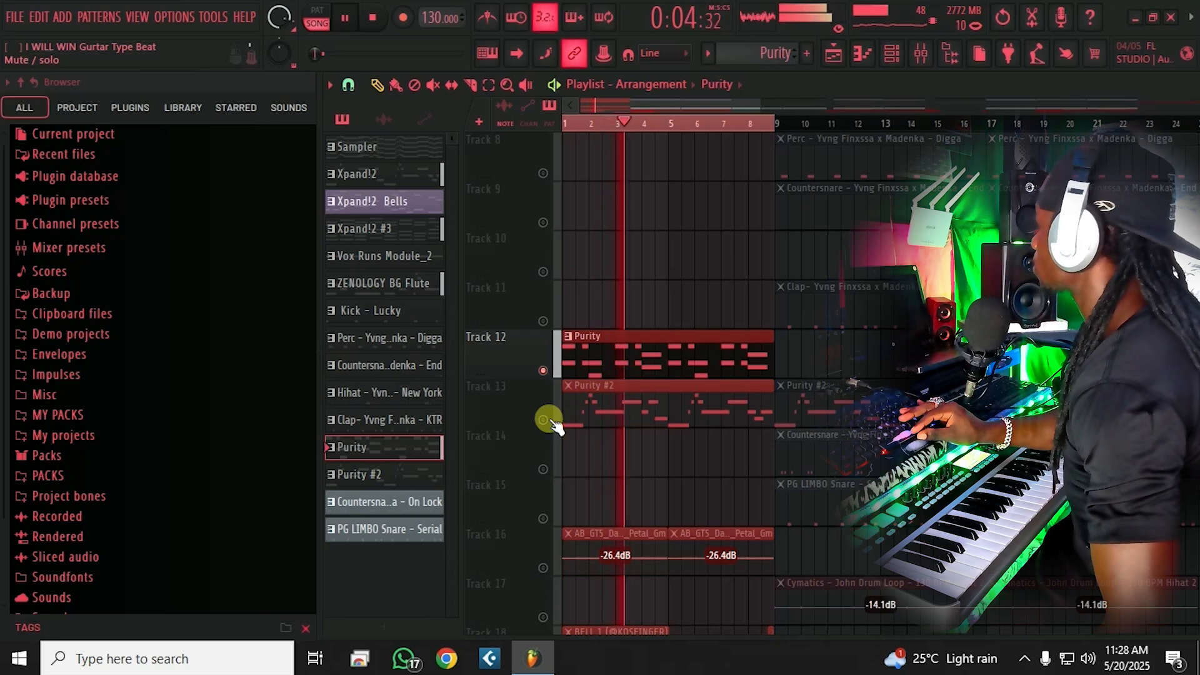
pyautogui.click(547, 419)
pyautogui.press('space')
# Step: Play back the Purity #2 bass-line notes in its piano roll
pyautogui.doubleClick(590, 419)
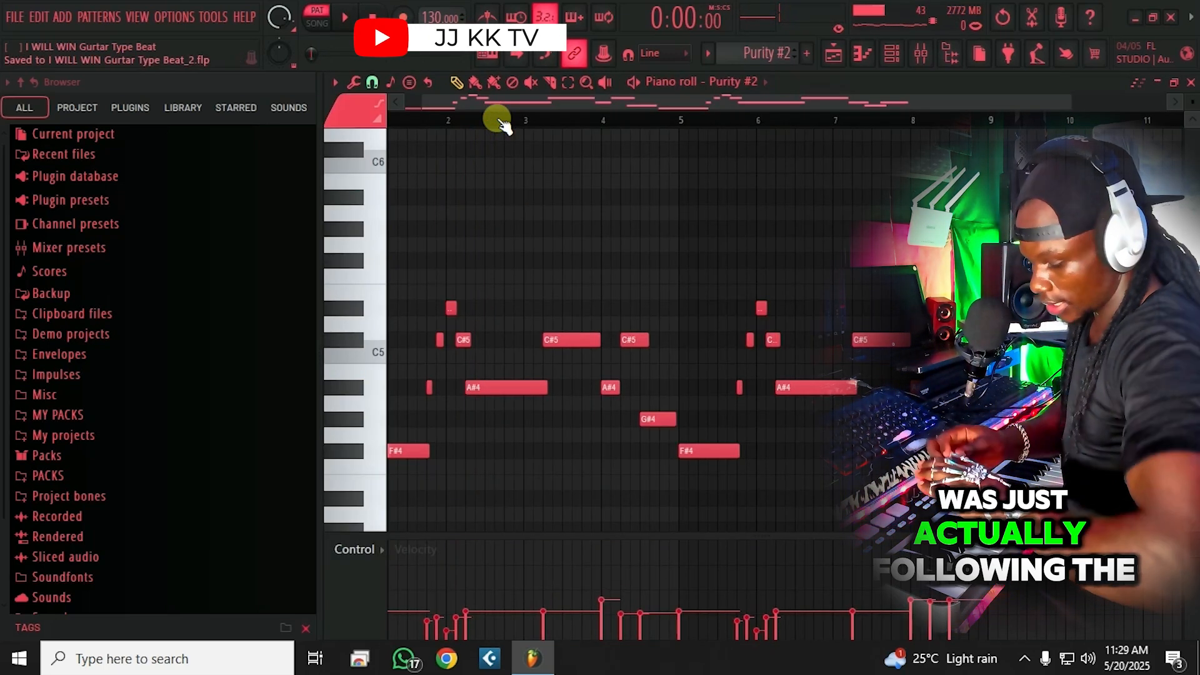
pyautogui.moveTo(484, 103); pyautogui.dragTo(73, 115)
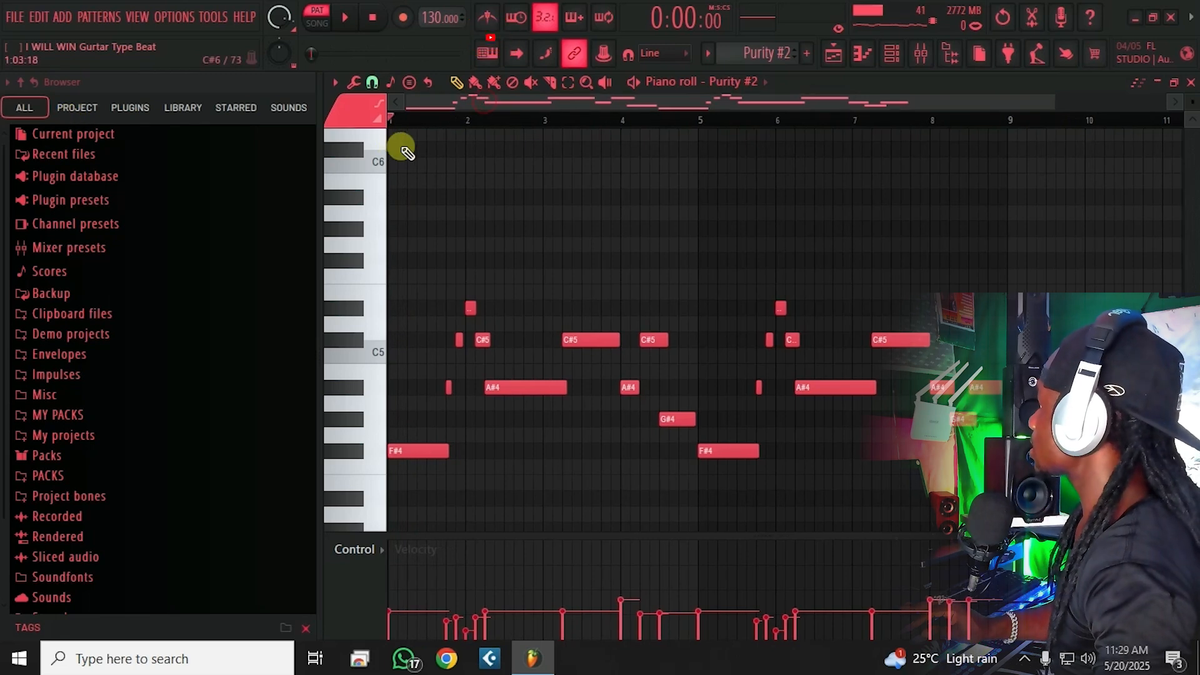
pyautogui.press('space')
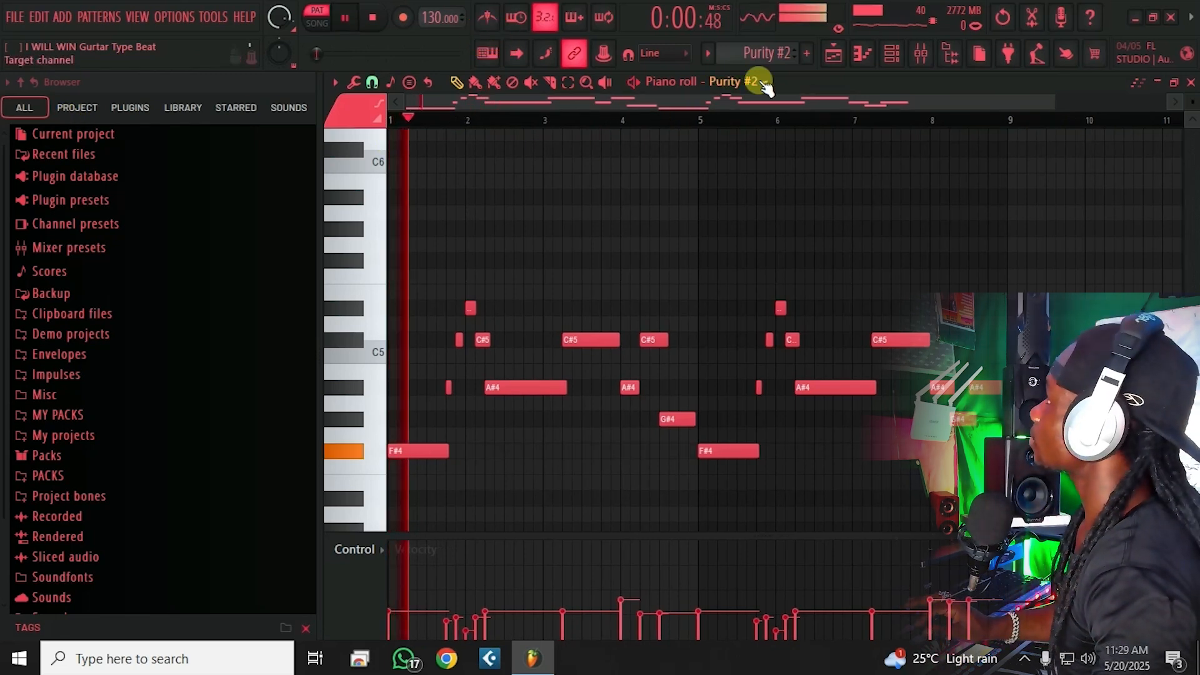
pyautogui.click(835, 55)
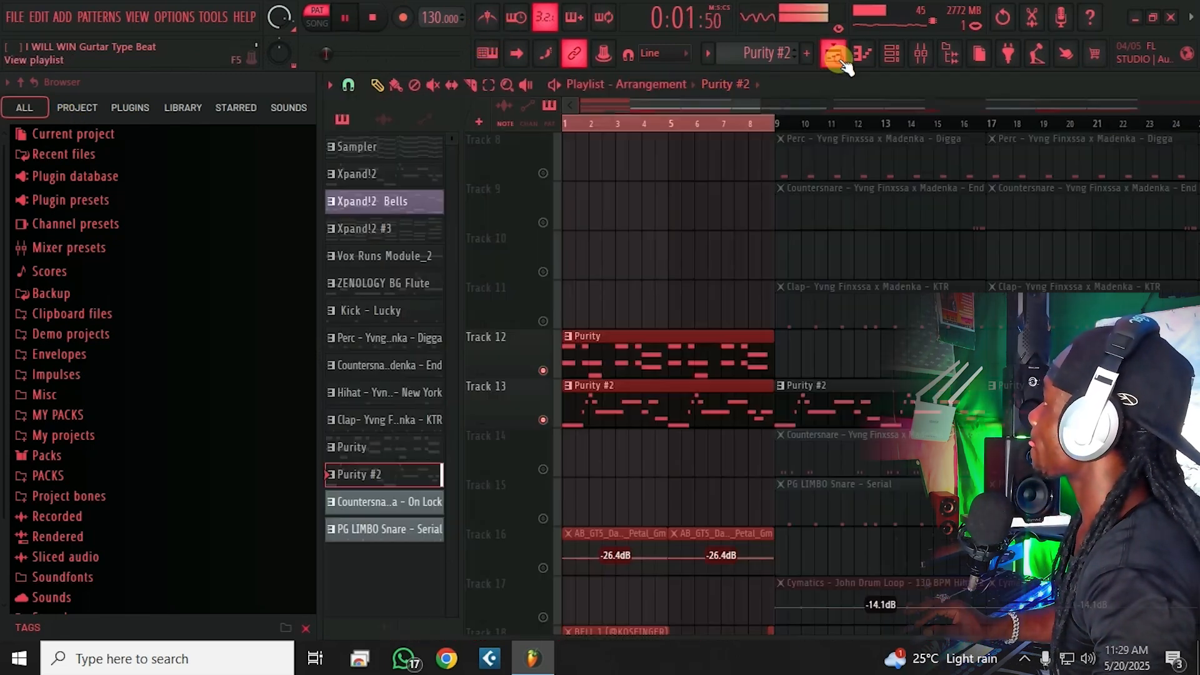
# Step: Switch to Song mode, make Track 2 active, and save the project
pyautogui.click(542, 419)
pyautogui.click(309, 17)
pyautogui.scroll(3, 672, 297)
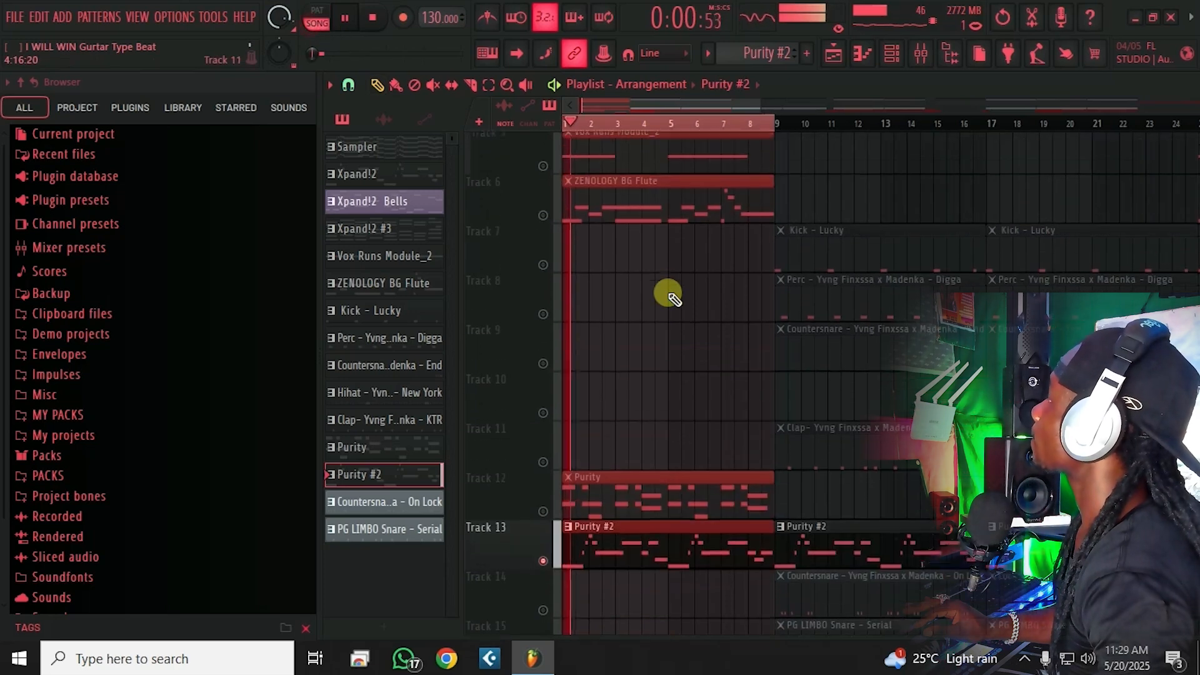
pyautogui.scroll(4, 672, 297)
pyautogui.click(541, 221)
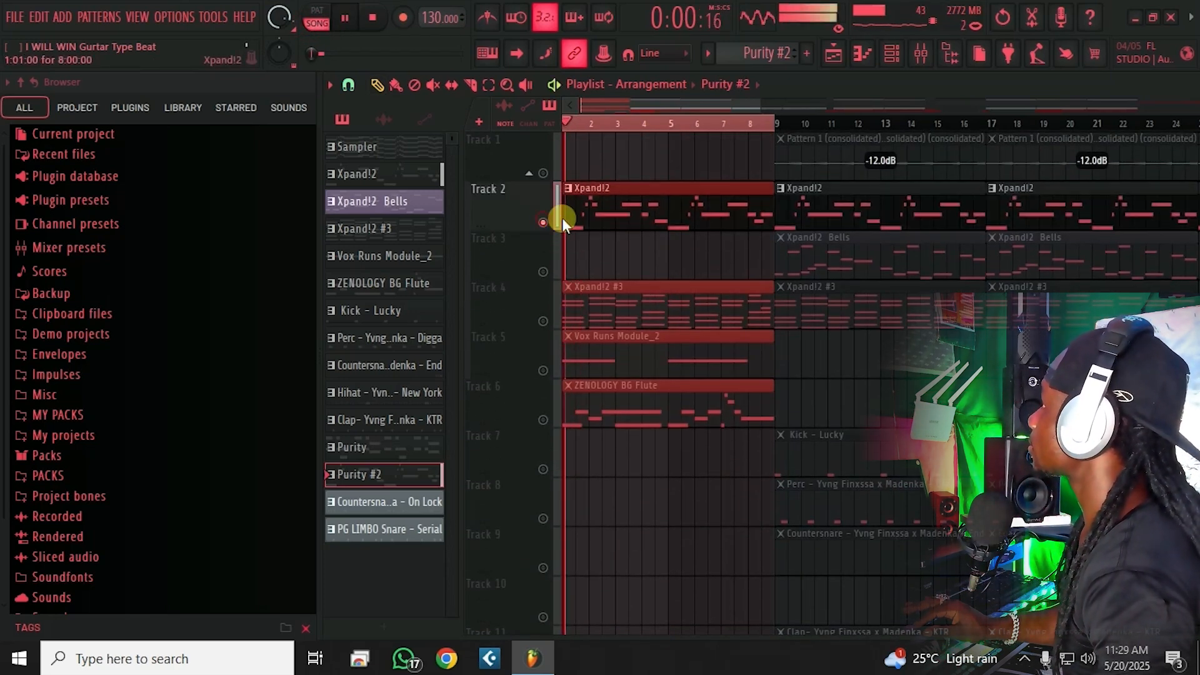
pyautogui.press('space')
pyautogui.hotkey('ctrl', 's')
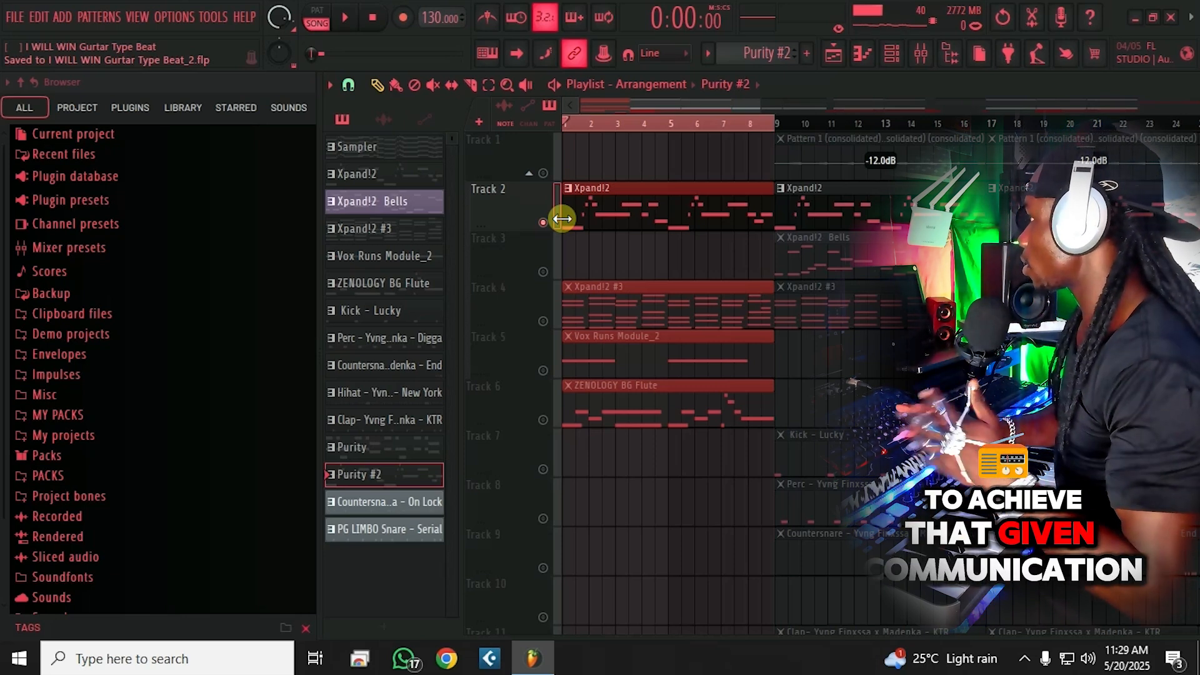
# Step: During playback unmute the ZENOLOGY BG Flute, Purity and Xpand!2 #3 tracks, then save
pyautogui.press('space')
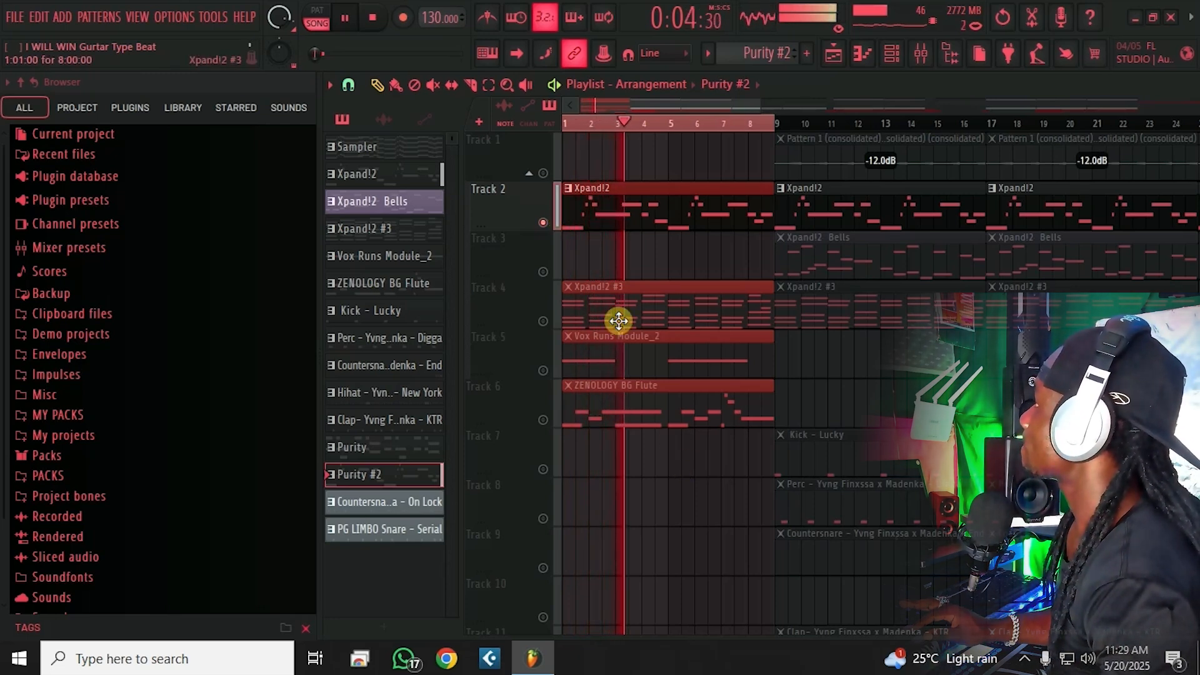
pyautogui.click(544, 419)
pyautogui.scroll(-4, 674, 423)
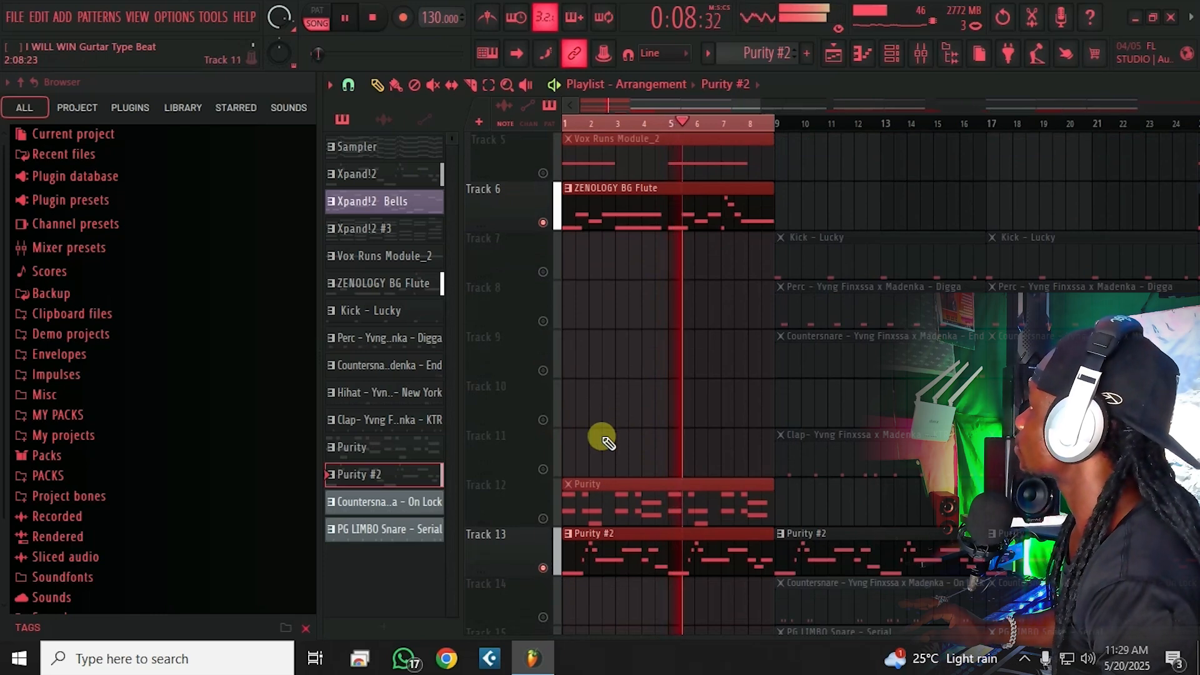
pyautogui.scroll(-3, 600, 434)
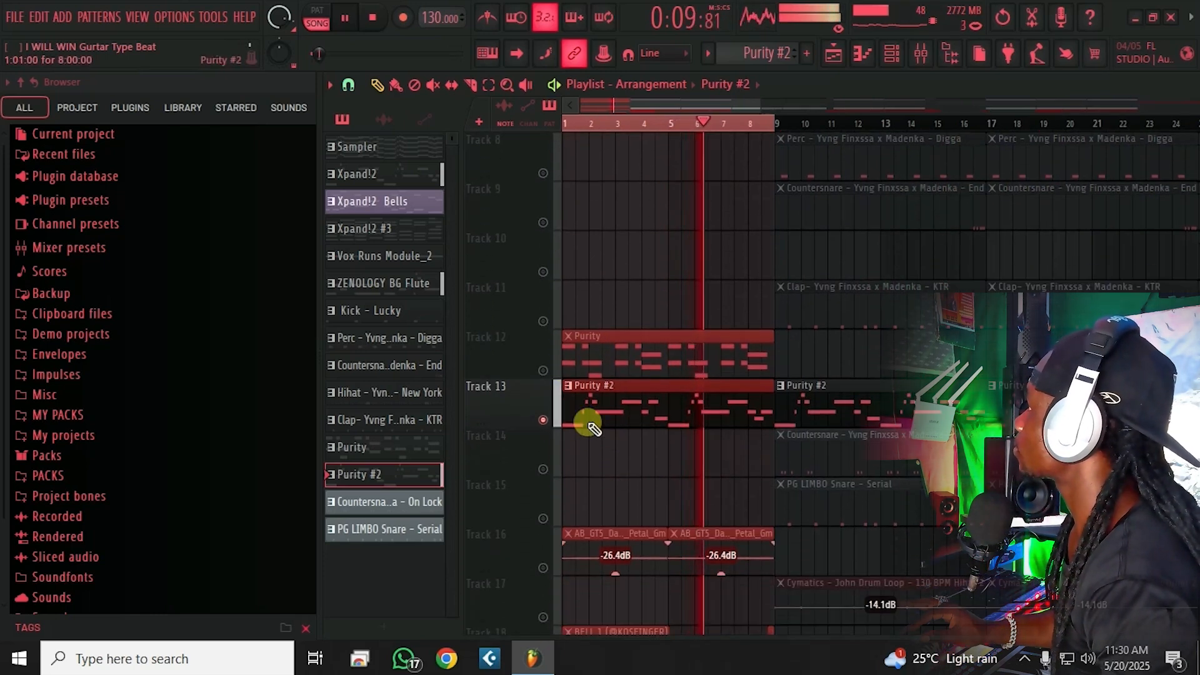
pyautogui.click(543, 370)
pyautogui.scroll(1, 638, 351)
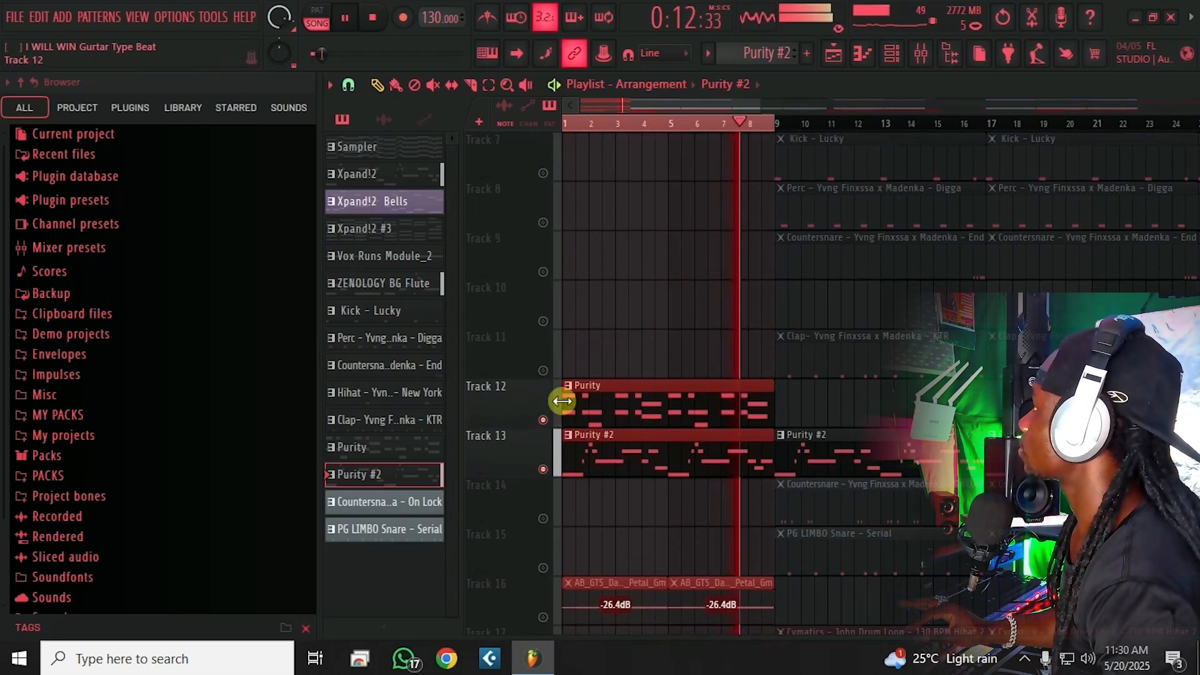
pyautogui.scroll(6, 611, 429)
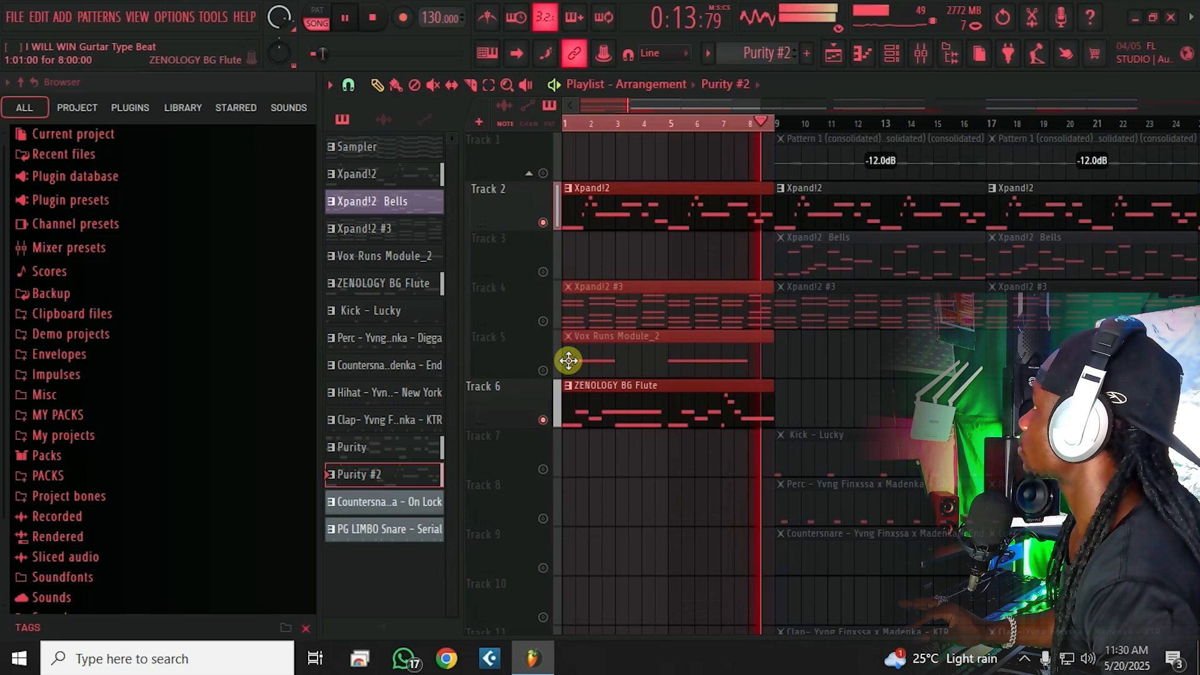
pyautogui.click(543, 321)
pyautogui.scroll(-1, 601, 357)
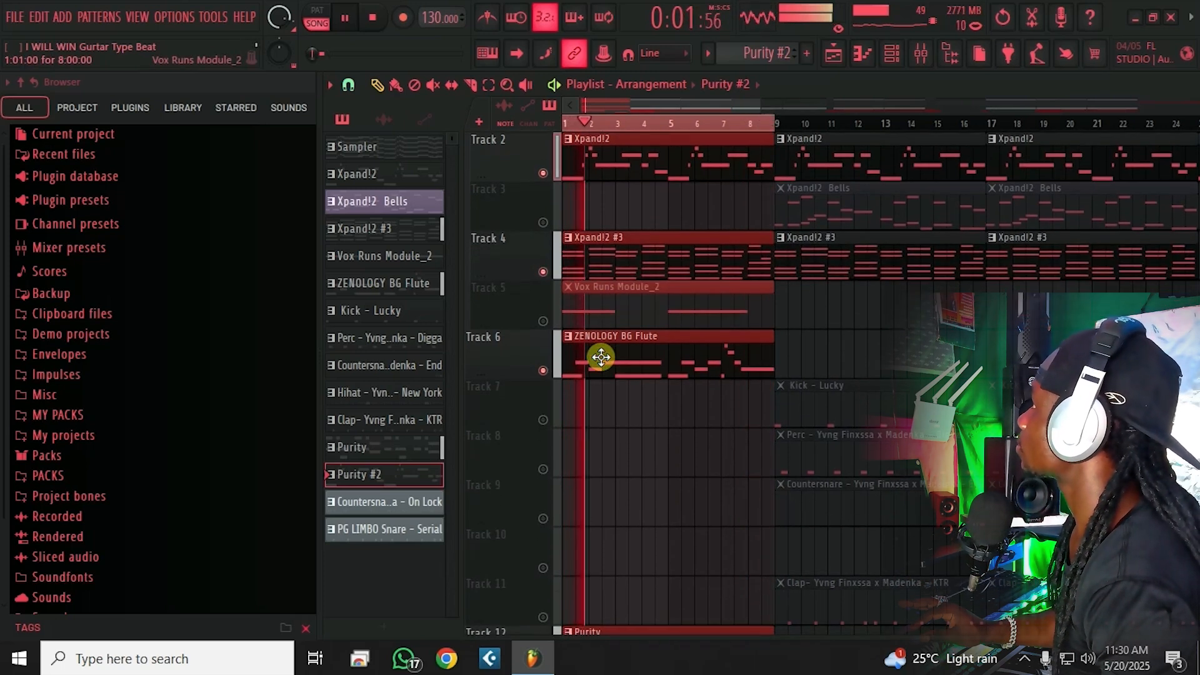
pyautogui.hotkey('ctrl', 's')
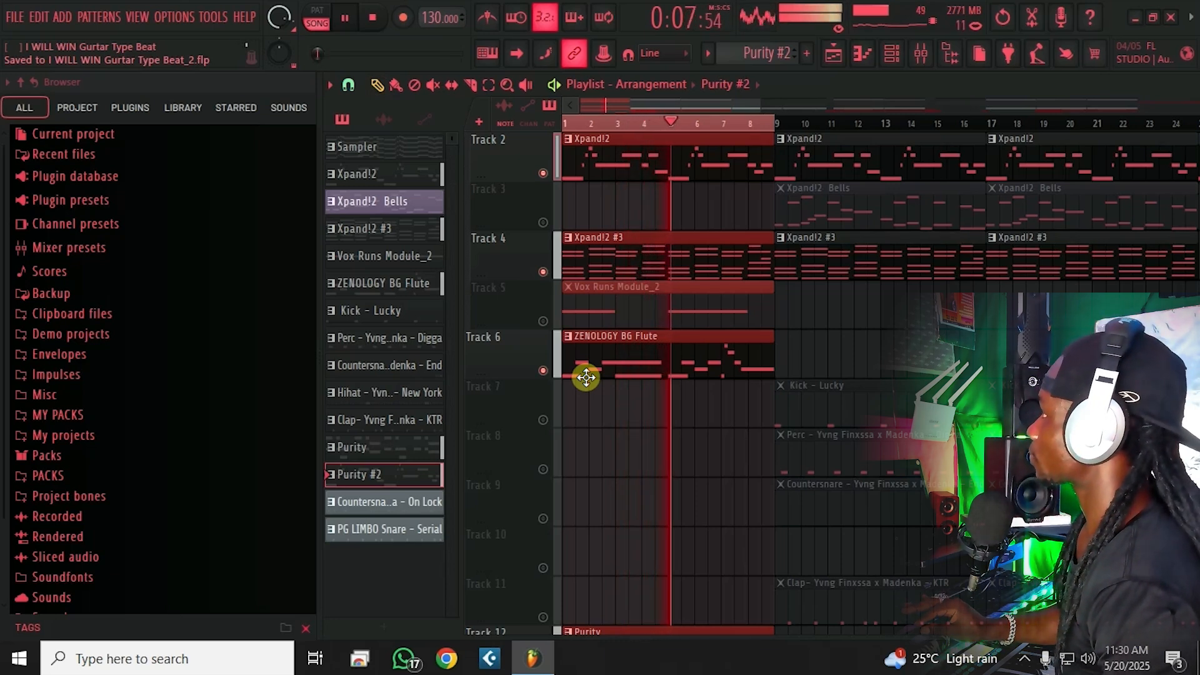
pyautogui.press('space')
# Step: Solo the Vox Runs Module_2 track on Track 5 and listen to it
pyautogui.rightClick(543, 321)
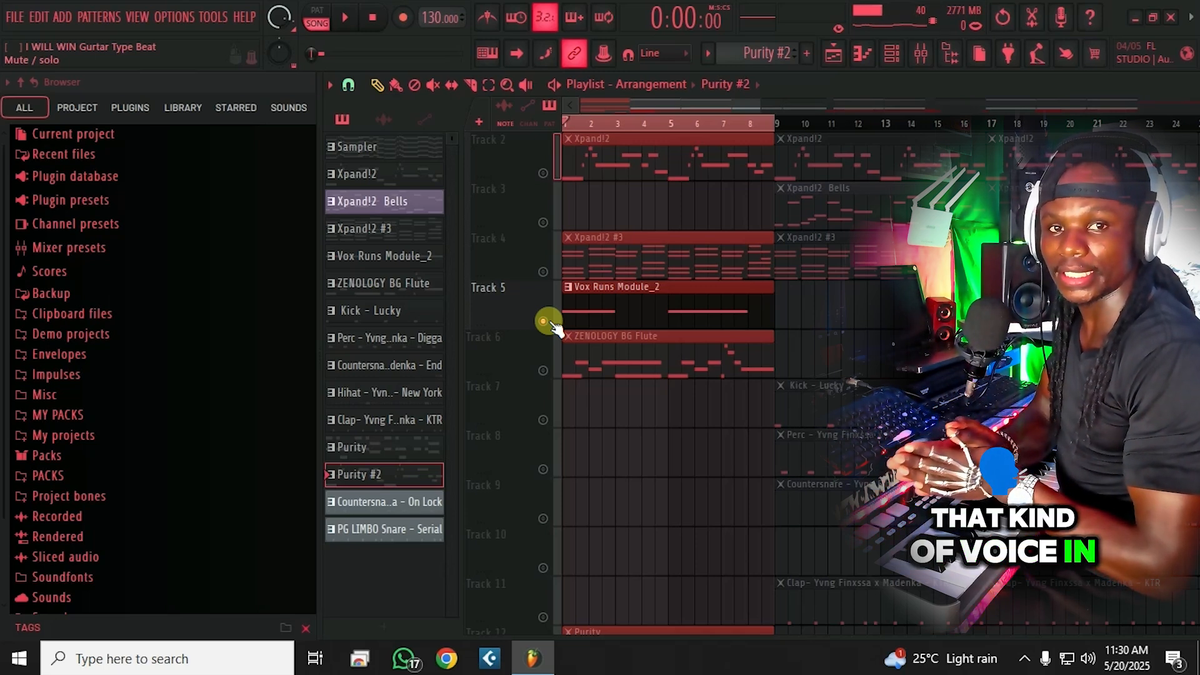
pyautogui.press('space')
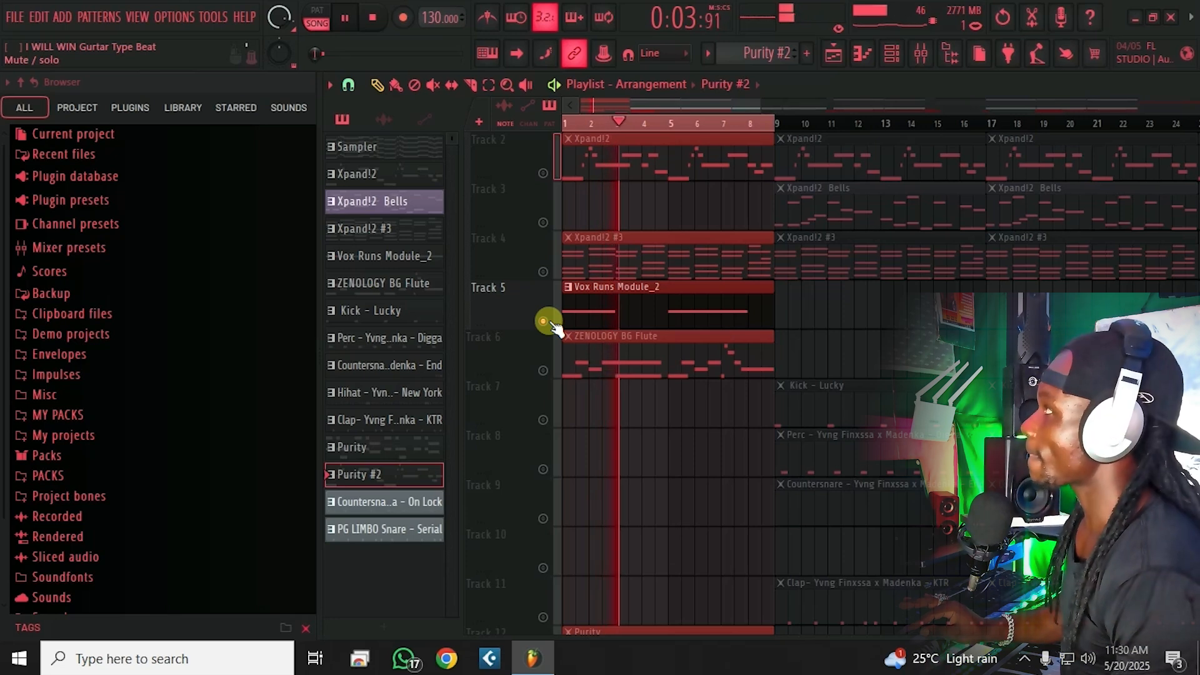
pyautogui.press('space')
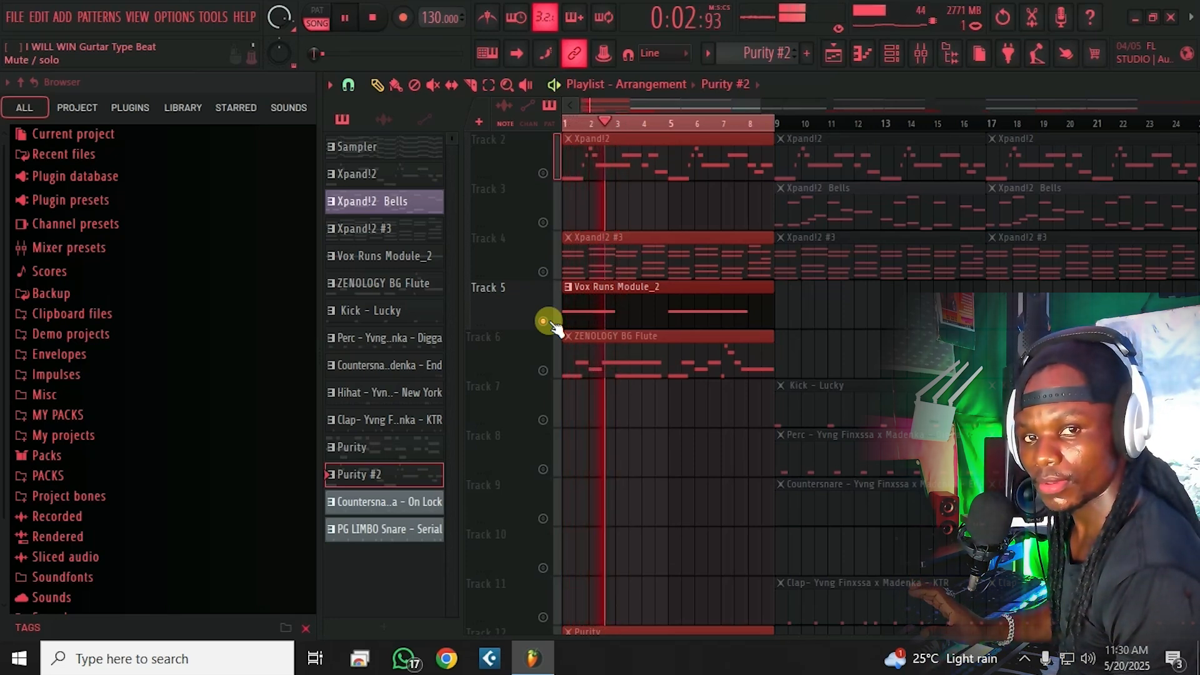
pyautogui.press('space')
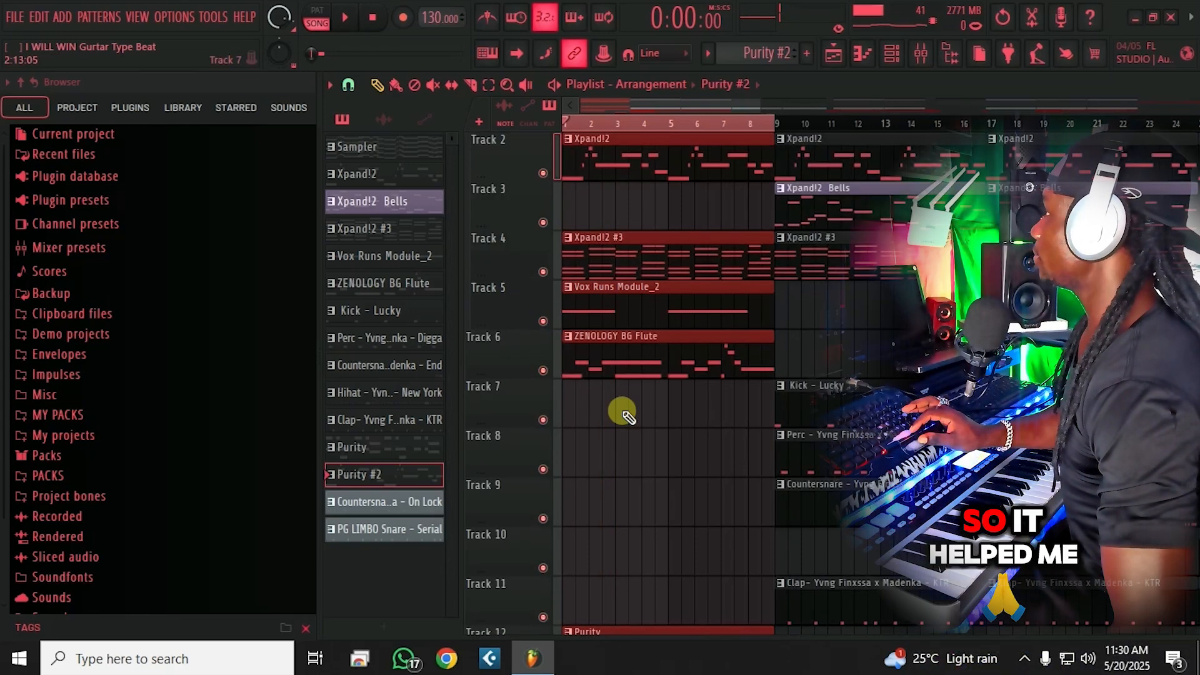
# Step: Toggle Track 16 from solo to muted, play the song and save
pyautogui.scroll(-5, 621, 410)
pyautogui.scroll(-3, 643, 404)
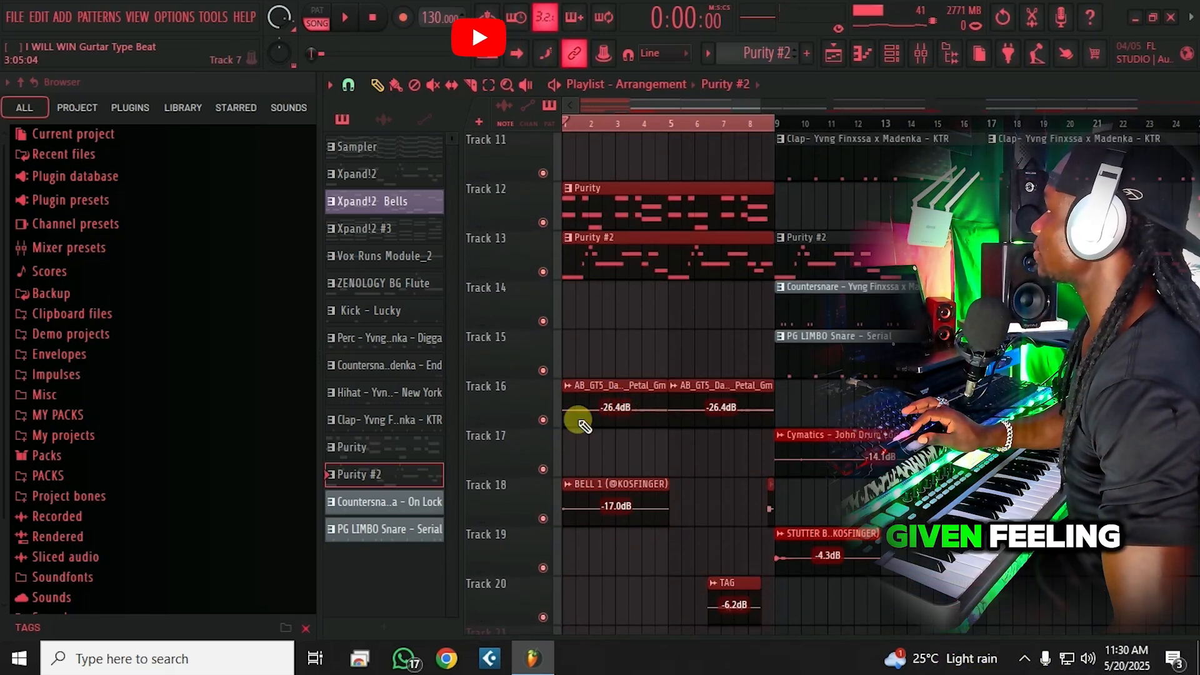
pyautogui.keyDown('ctrl'); pyautogui.click(543, 420); pyautogui.keyUp('ctrl')
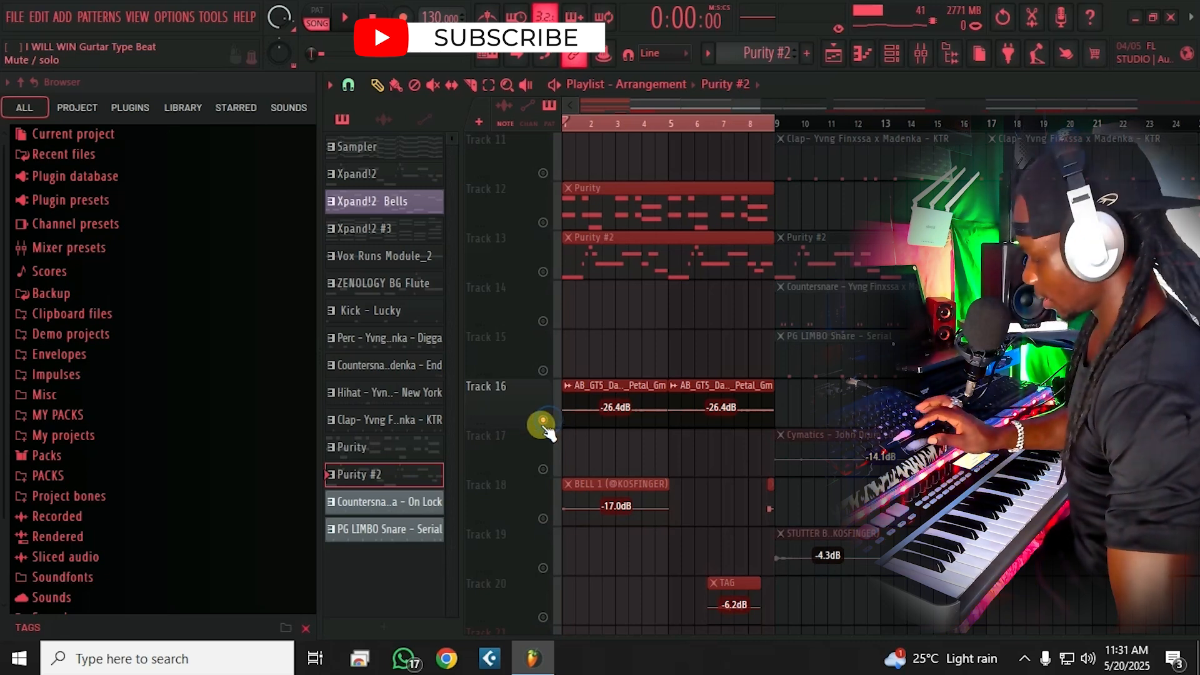
pyautogui.keyDown('ctrl'); pyautogui.click(543, 420); pyautogui.keyUp('ctrl')
pyautogui.click(543, 420)
pyautogui.press('space')
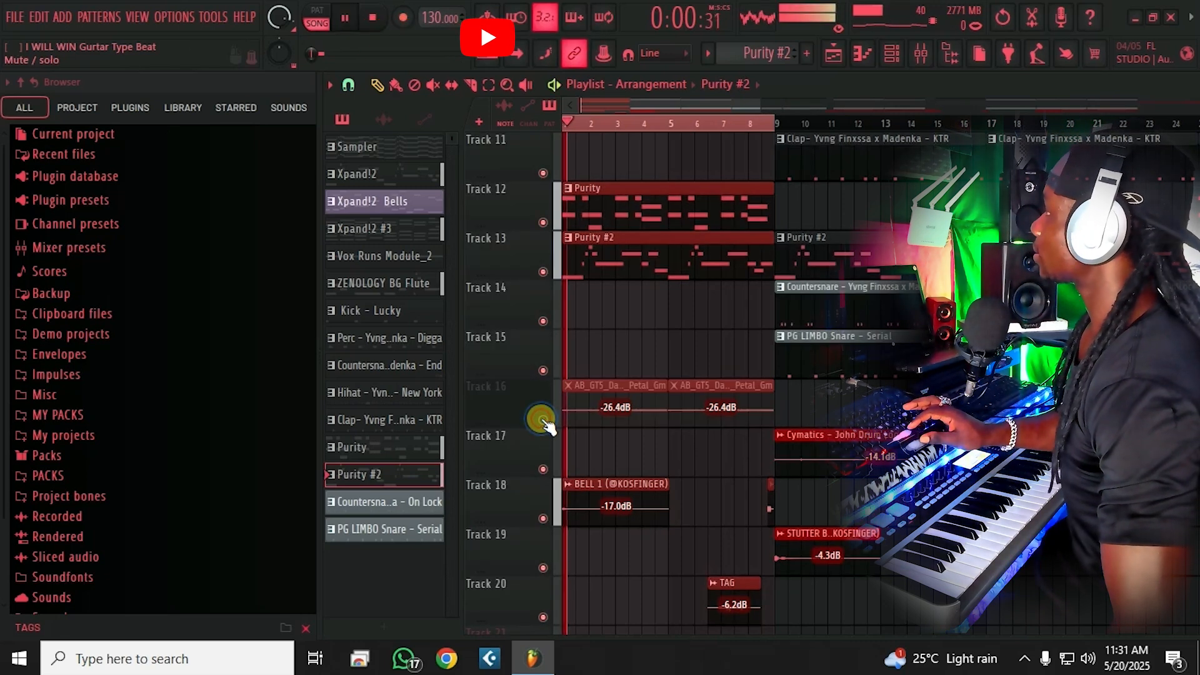
pyautogui.hotkey('ctrl', 's')
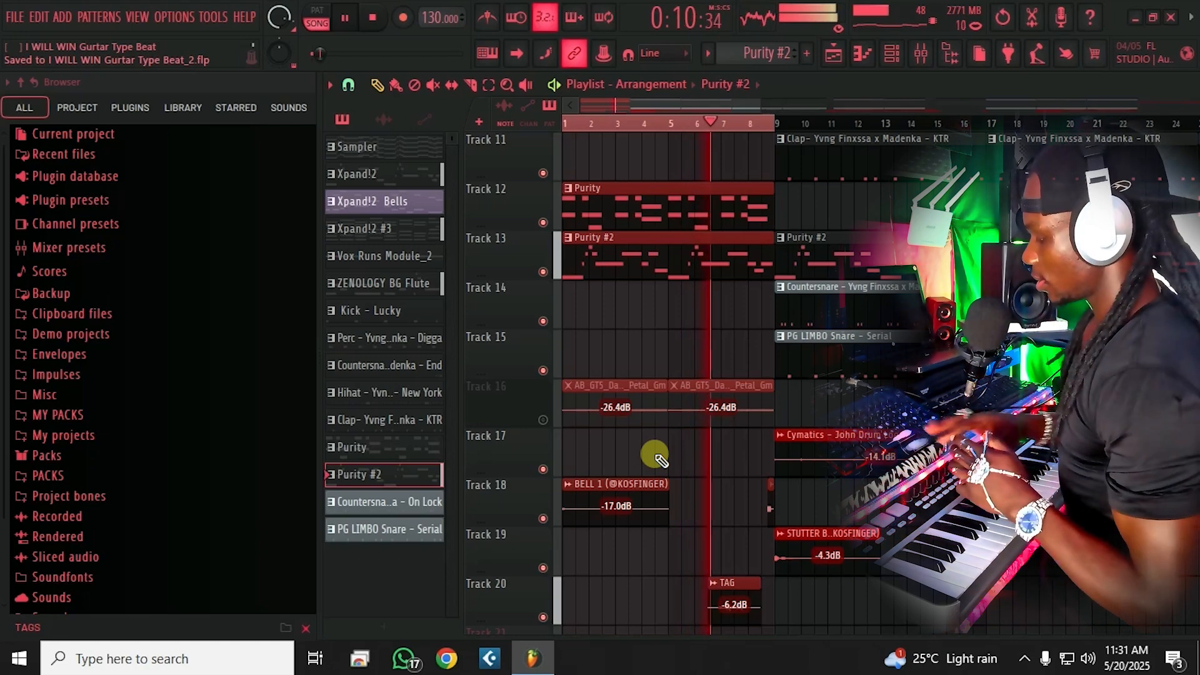
pyautogui.press('space')
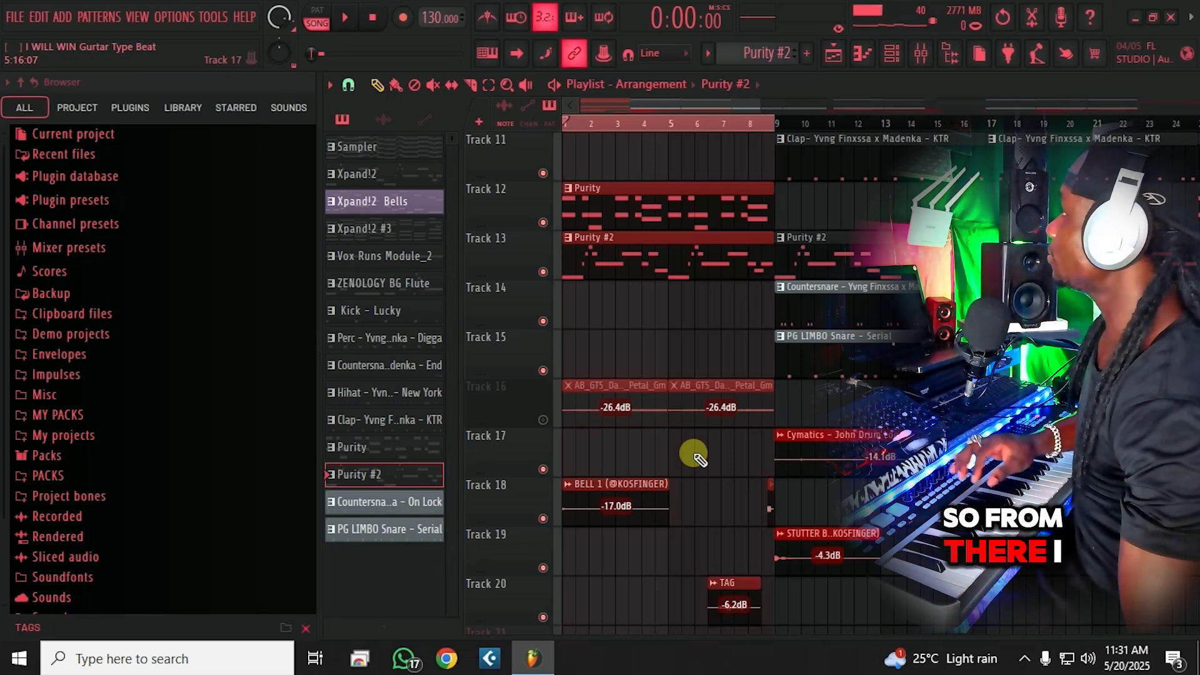
# Step: Solo Track 16 and play through the intro arrangement, then stop the song
pyautogui.keyDown('ctrl'); pyautogui.click(543, 419); pyautogui.keyUp('ctrl')
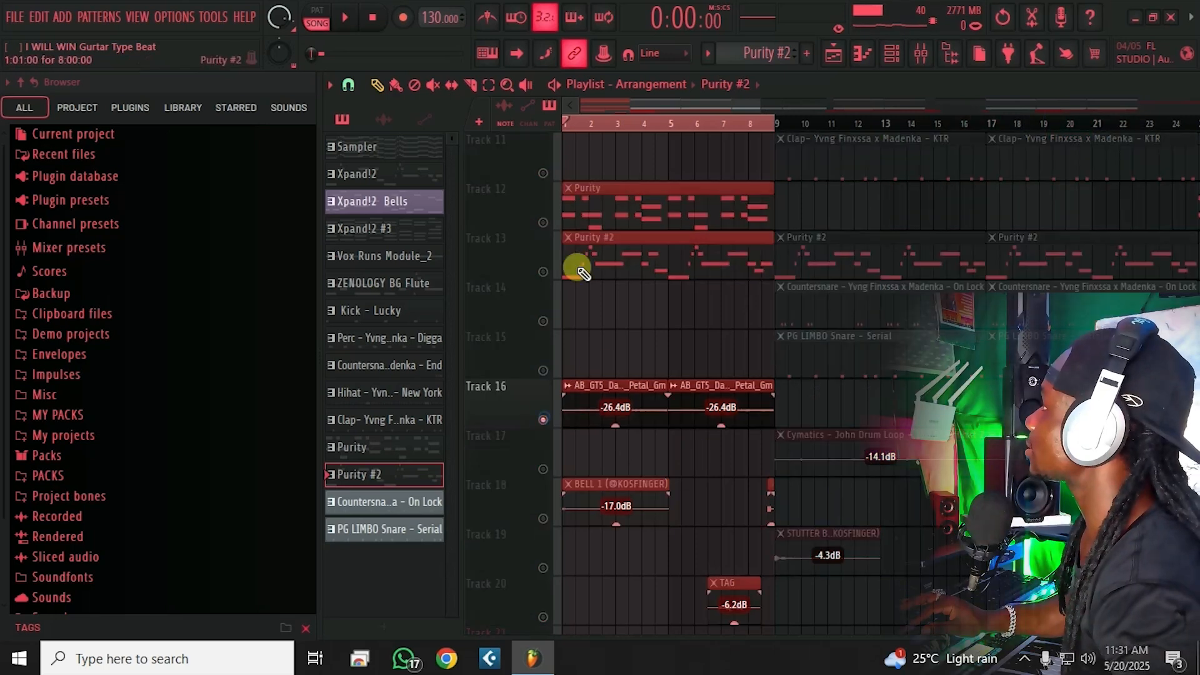
pyautogui.press('space')
pyautogui.scroll(2, 586, 129)
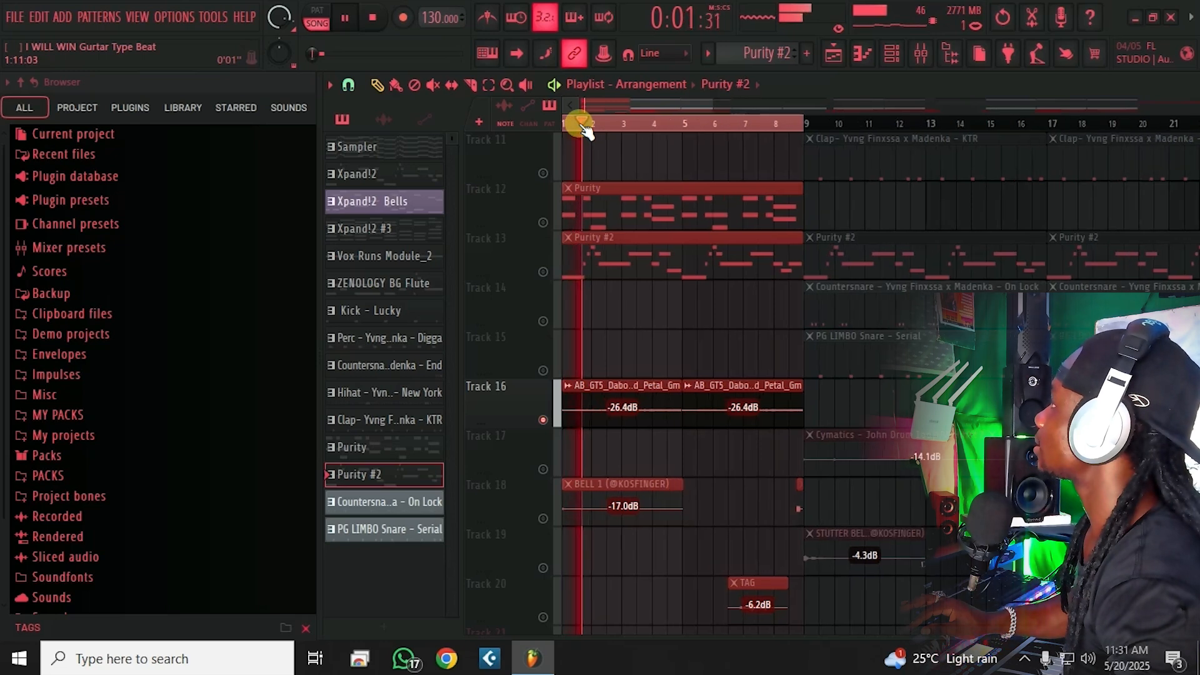
pyautogui.scroll(1, 586, 128)
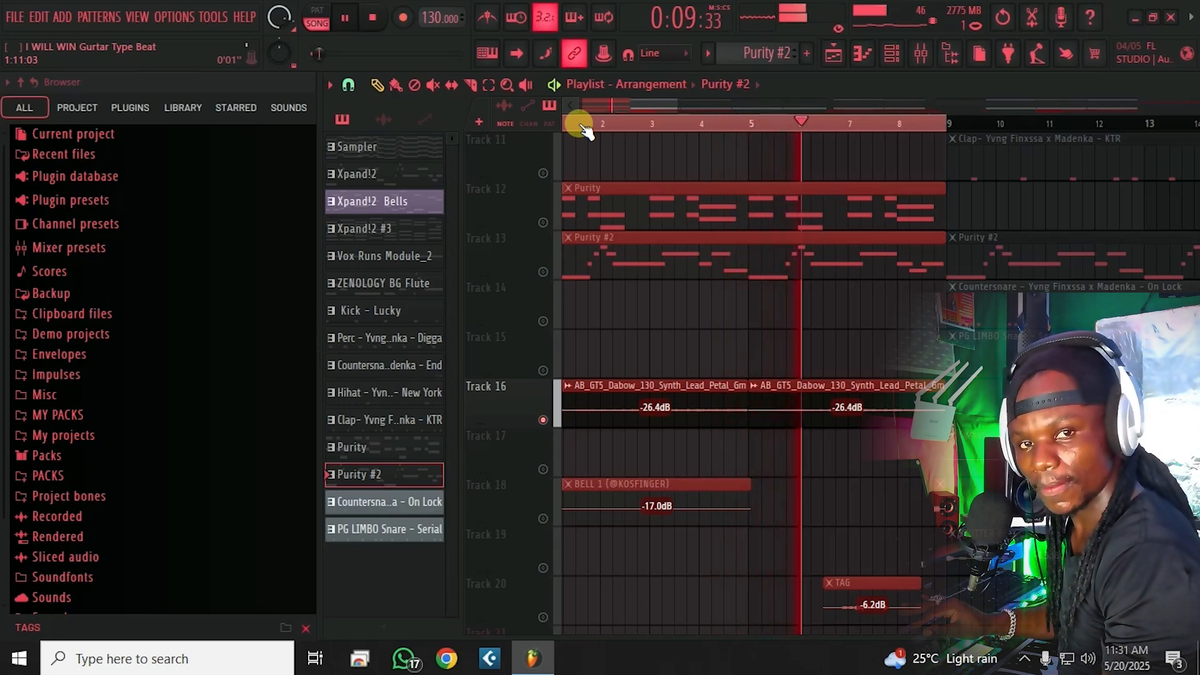
pyautogui.press('space')
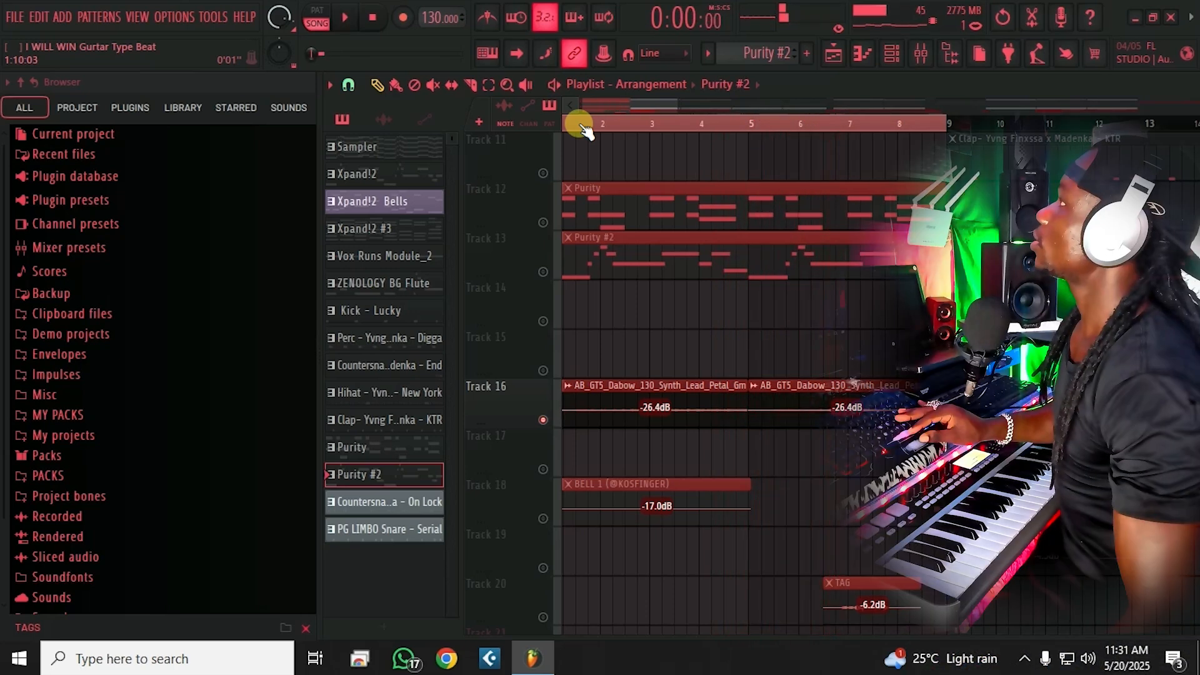
pyautogui.scroll(-1, 582, 128)
pyautogui.scroll(4, 587, 149)
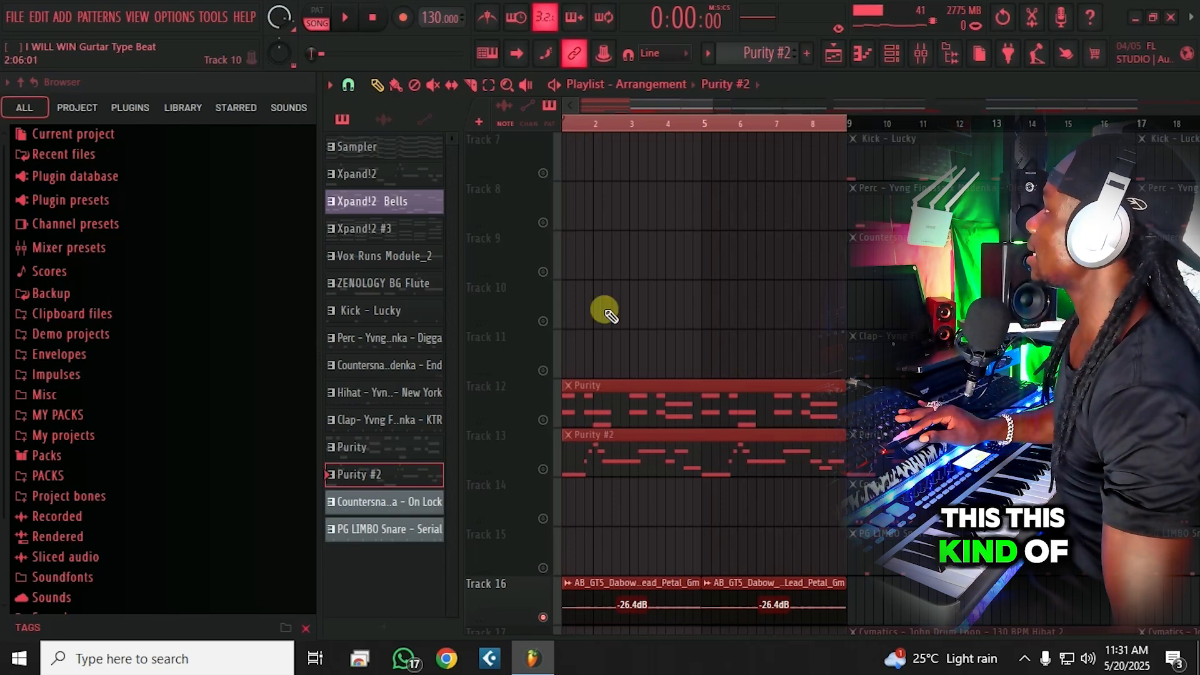
pyautogui.scroll(-1, 604, 311)
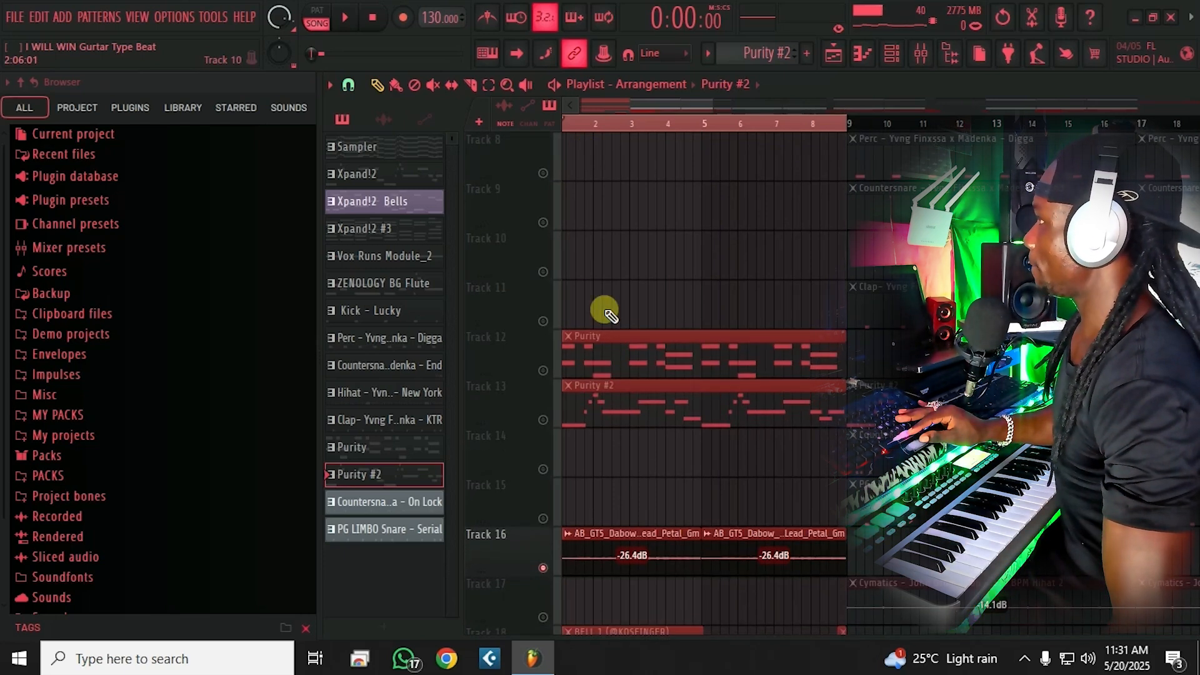
pyautogui.scroll(1, 605, 310)
pyautogui.scroll(6, 605, 310)
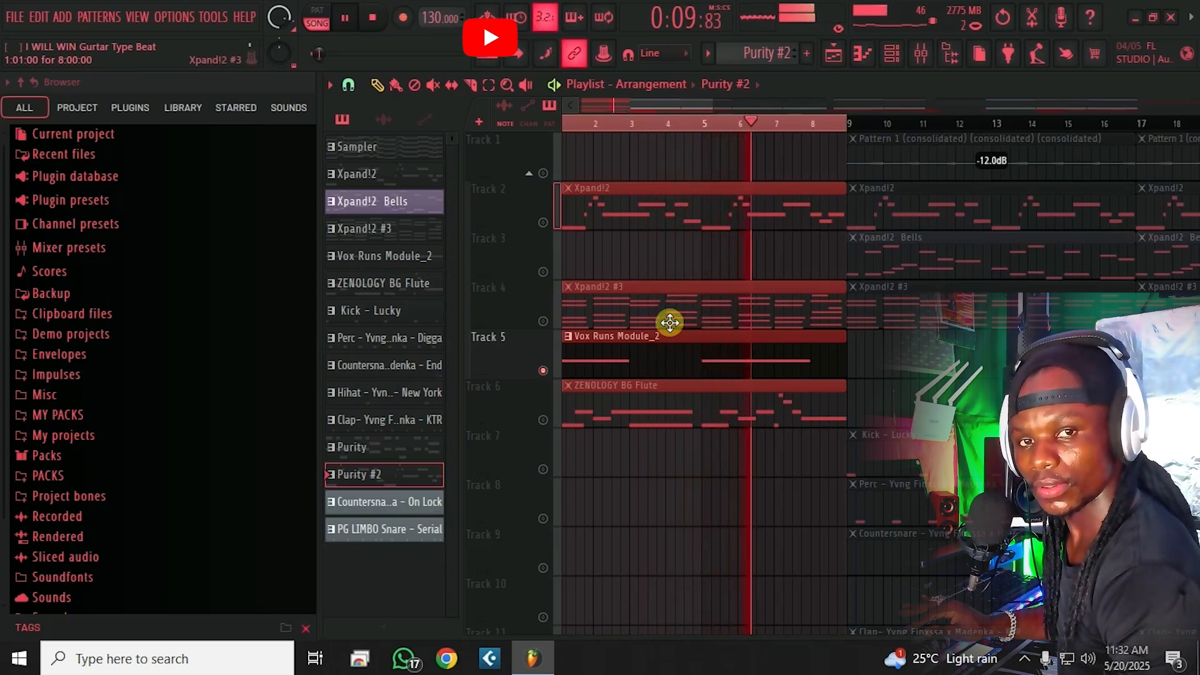
pyautogui.press('space')
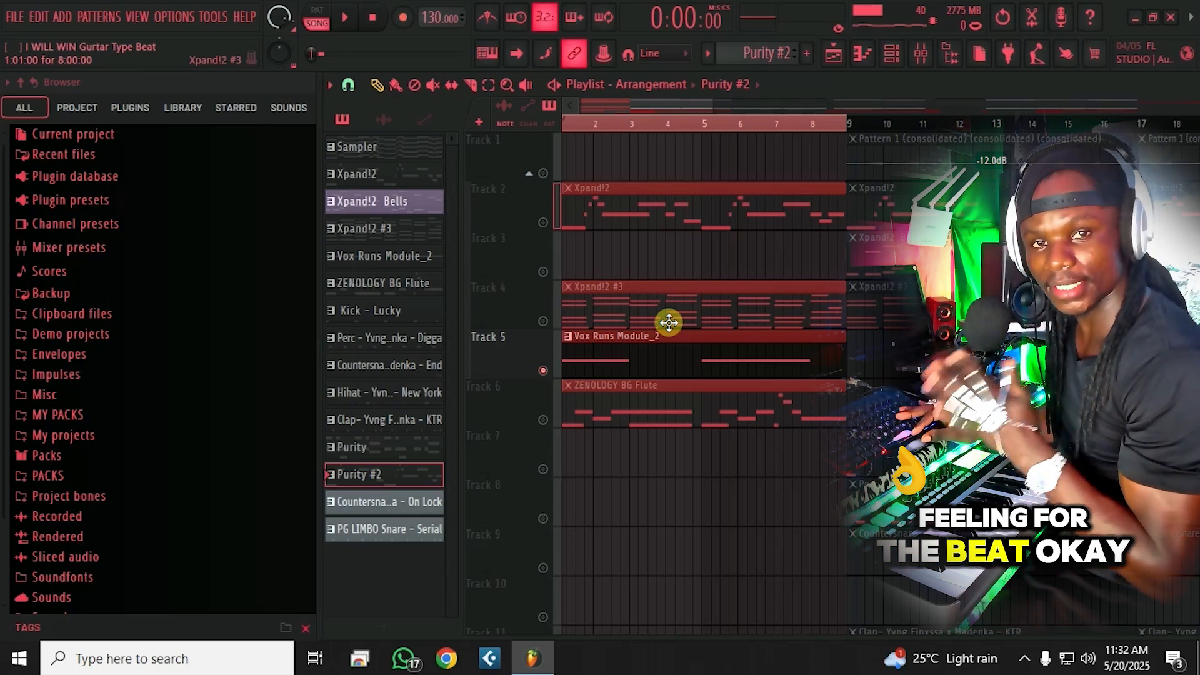
# Step: Unmute ZENOLOGY BG Flute and Xpand!2 on Track 2, checking each with playback
pyautogui.click(543, 419)
pyautogui.press('space')
pyautogui.scroll(-1, 571, 327)
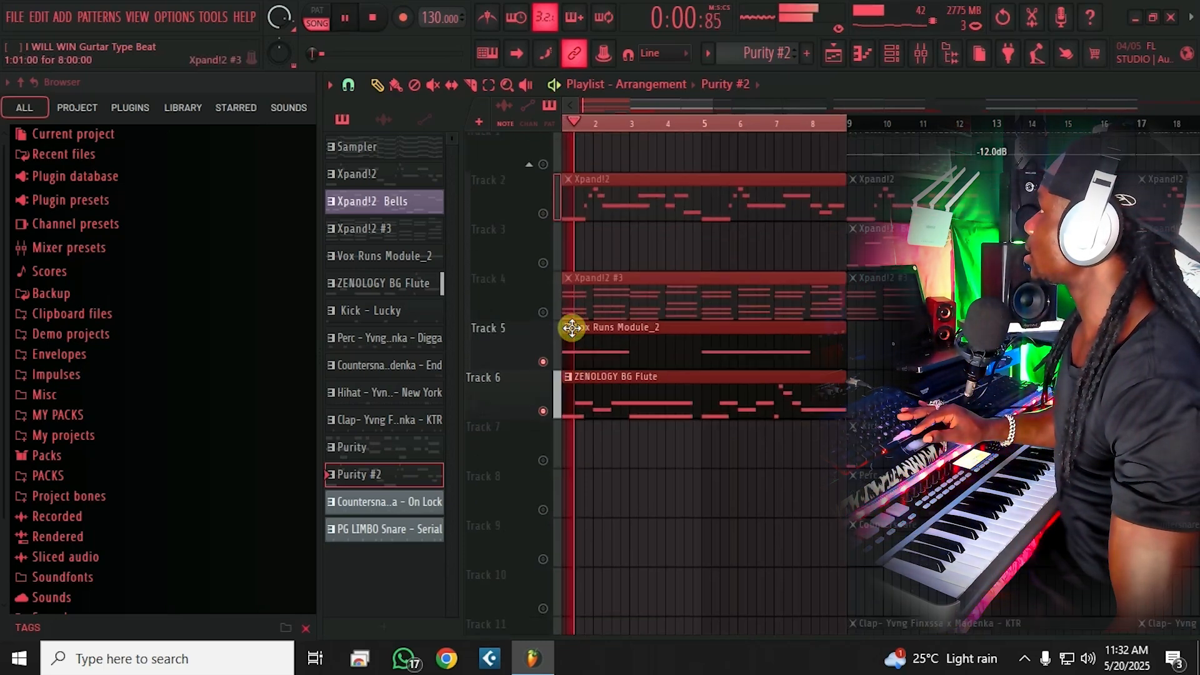
pyautogui.scroll(1, 571, 327)
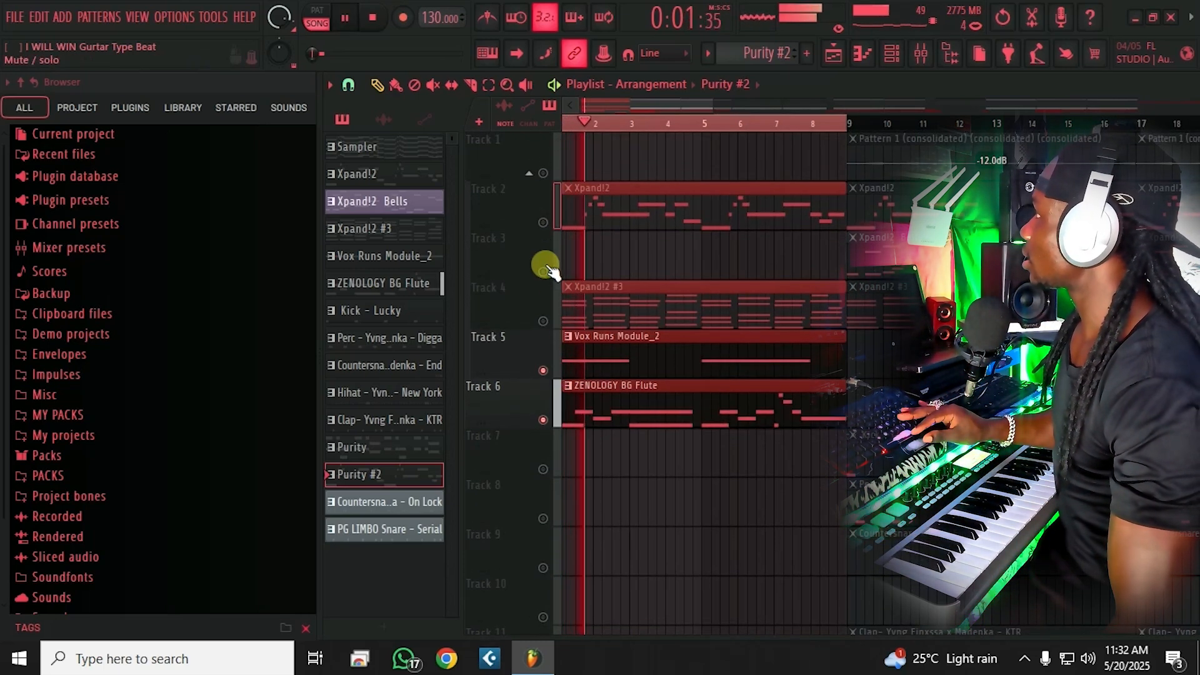
pyautogui.press('space')
pyautogui.click(543, 223)
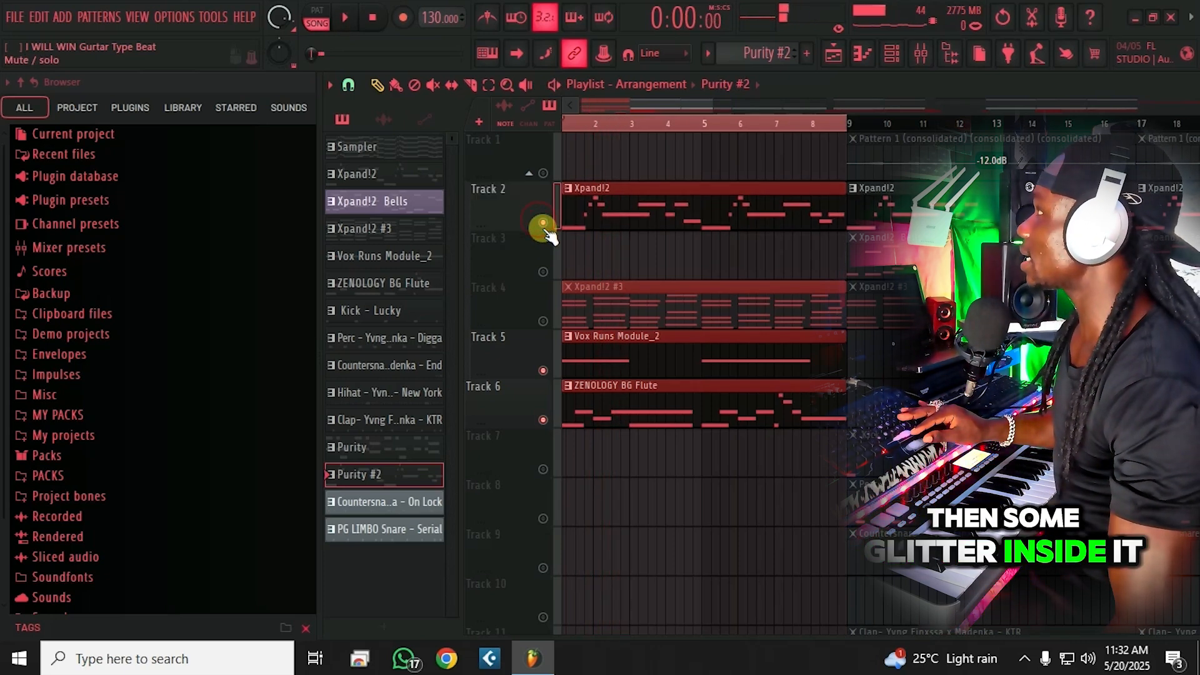
pyautogui.press('space')
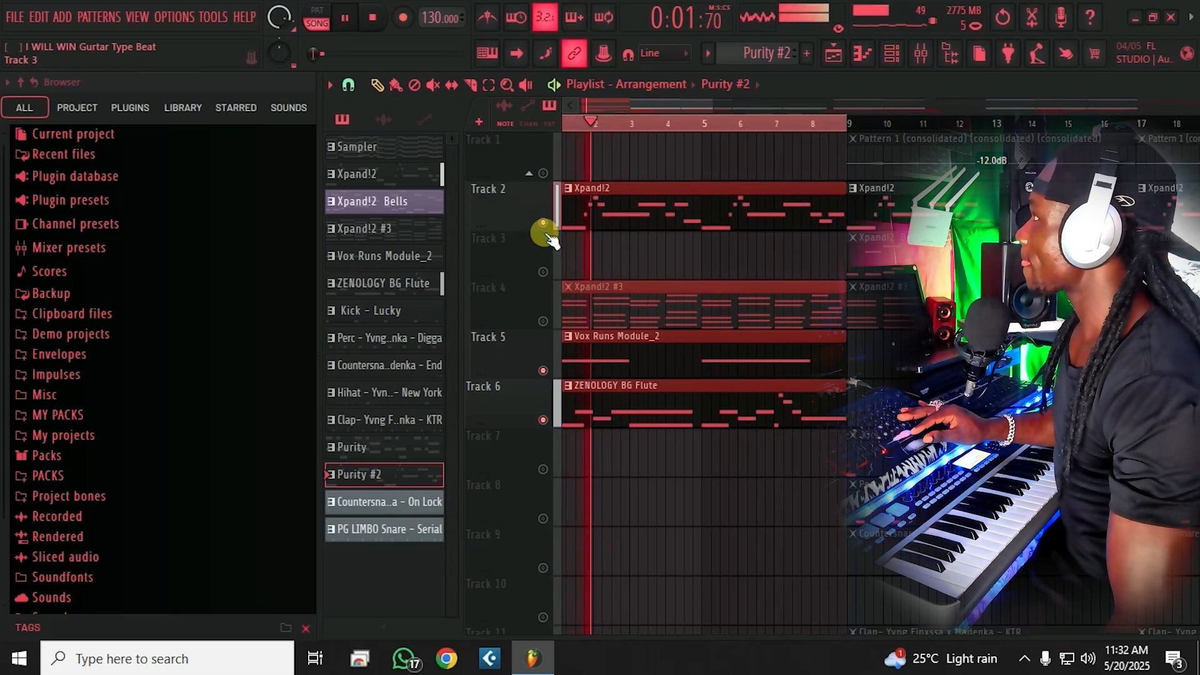
pyautogui.press('space')
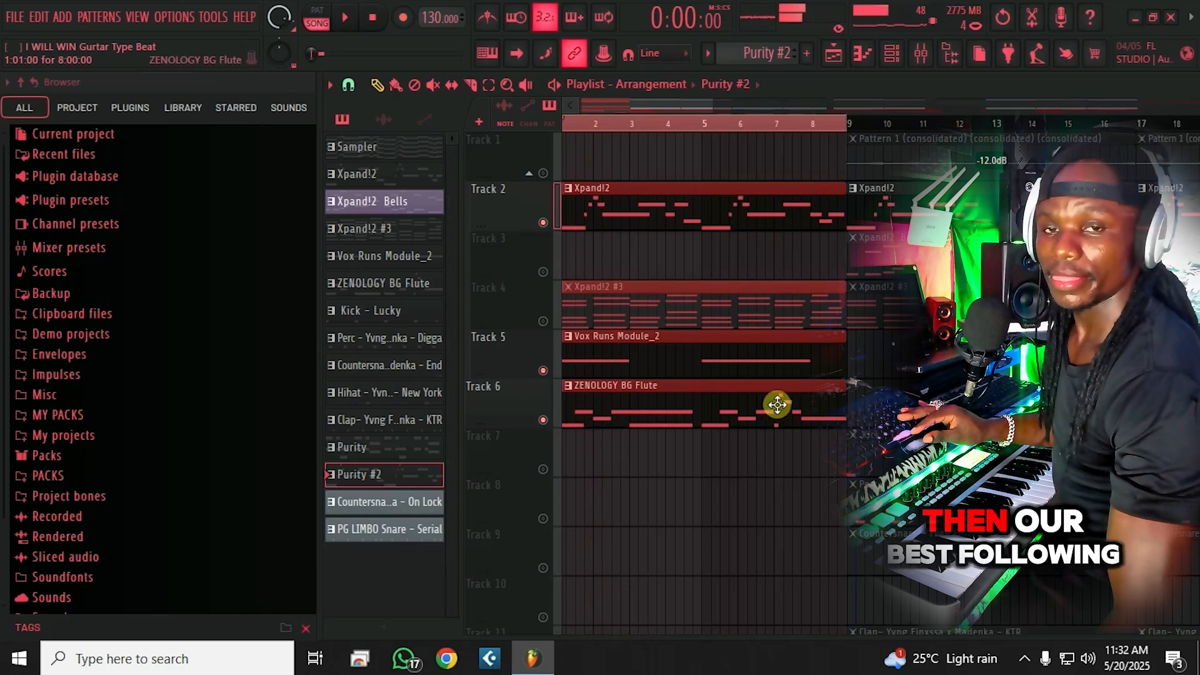
# Step: Unmute Purity #2 on Track 13 and Purity on Track 12, saving the project
pyautogui.scroll(-5, 688, 409)
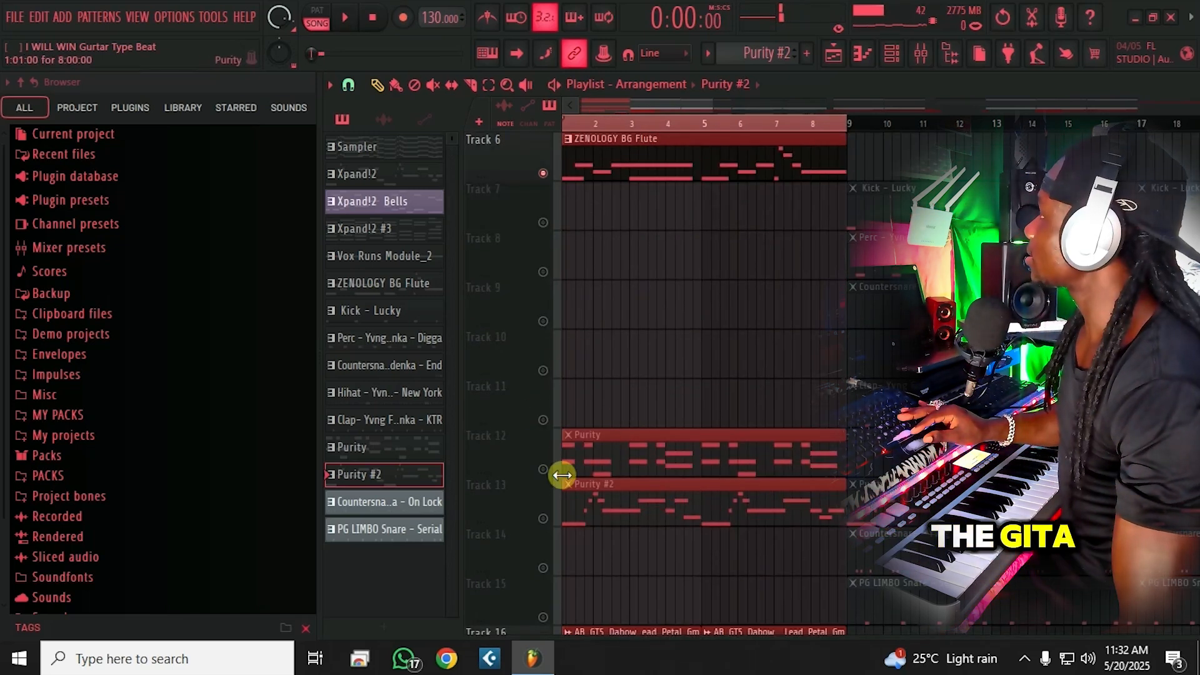
pyautogui.click(542, 518)
pyautogui.press('space')
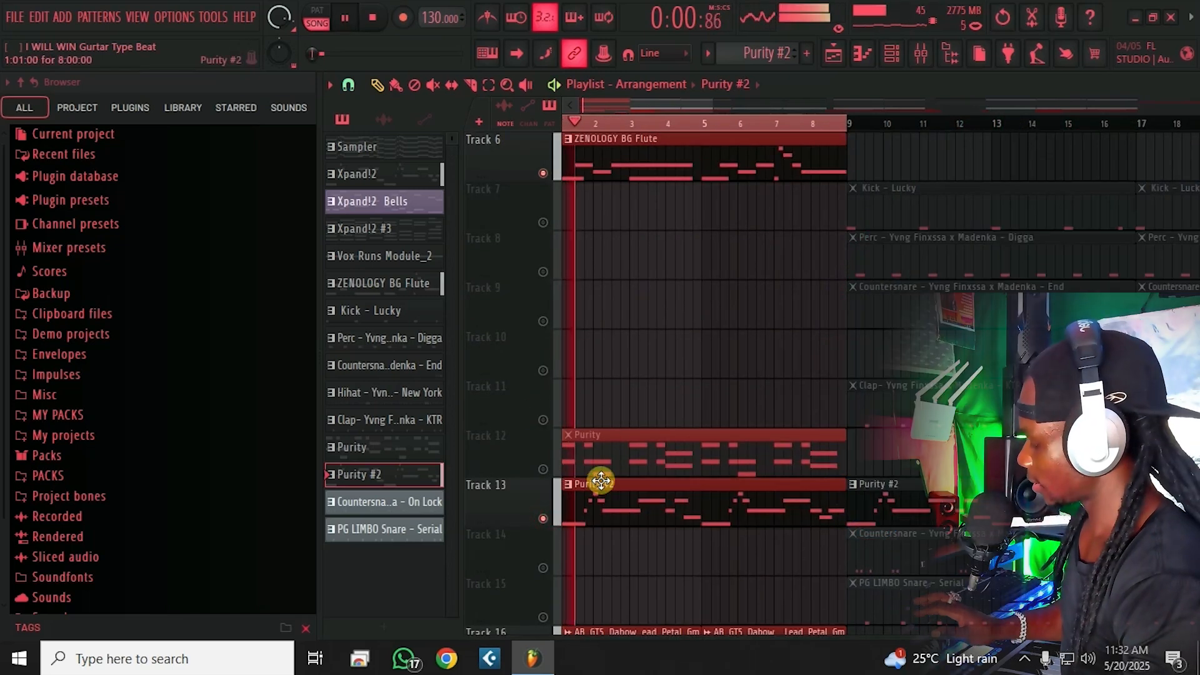
pyautogui.hotkey('ctrl', 's')
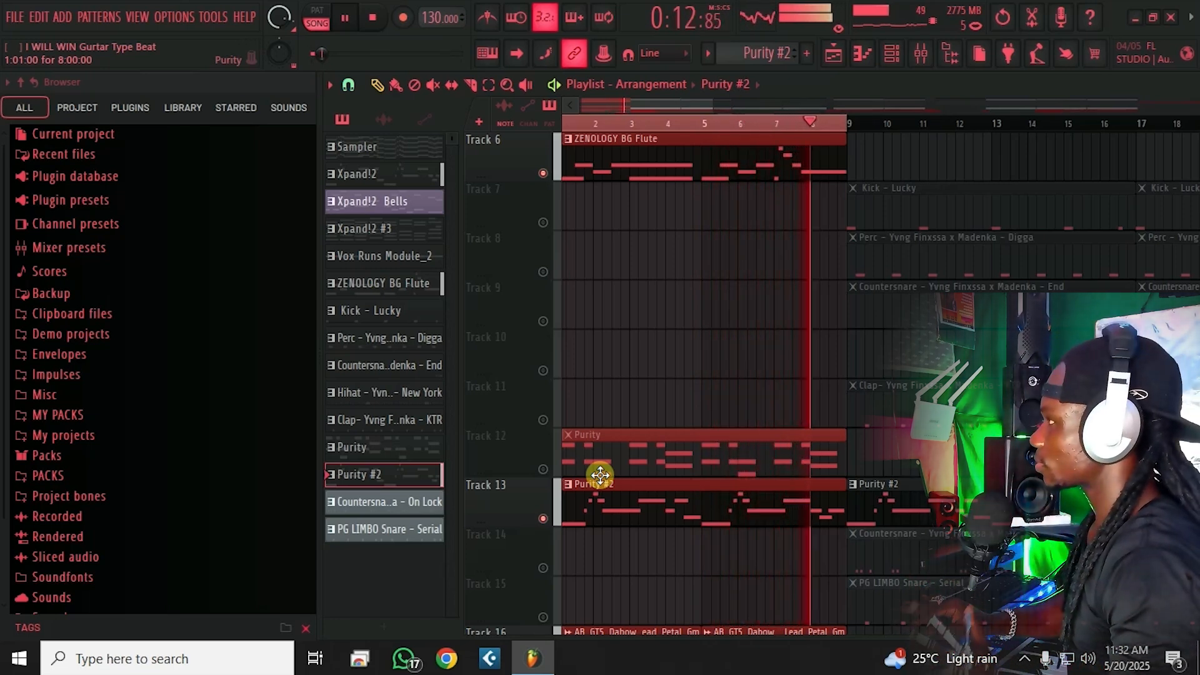
pyautogui.press('space')
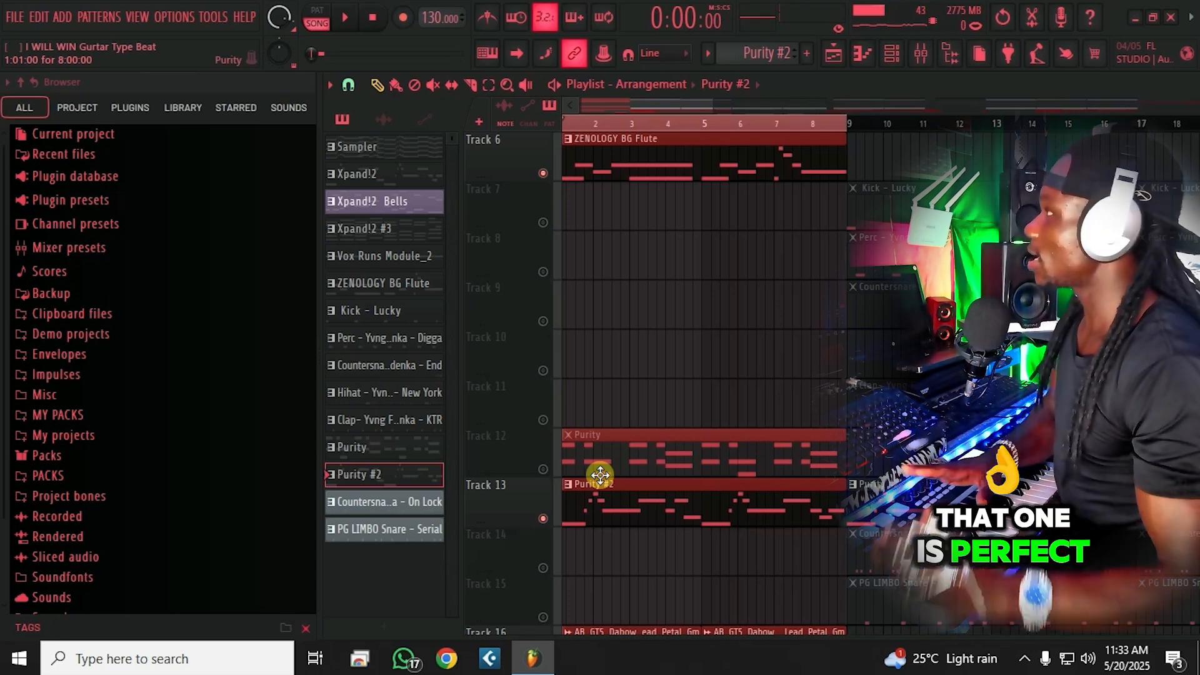
pyautogui.scroll(1, 600, 474)
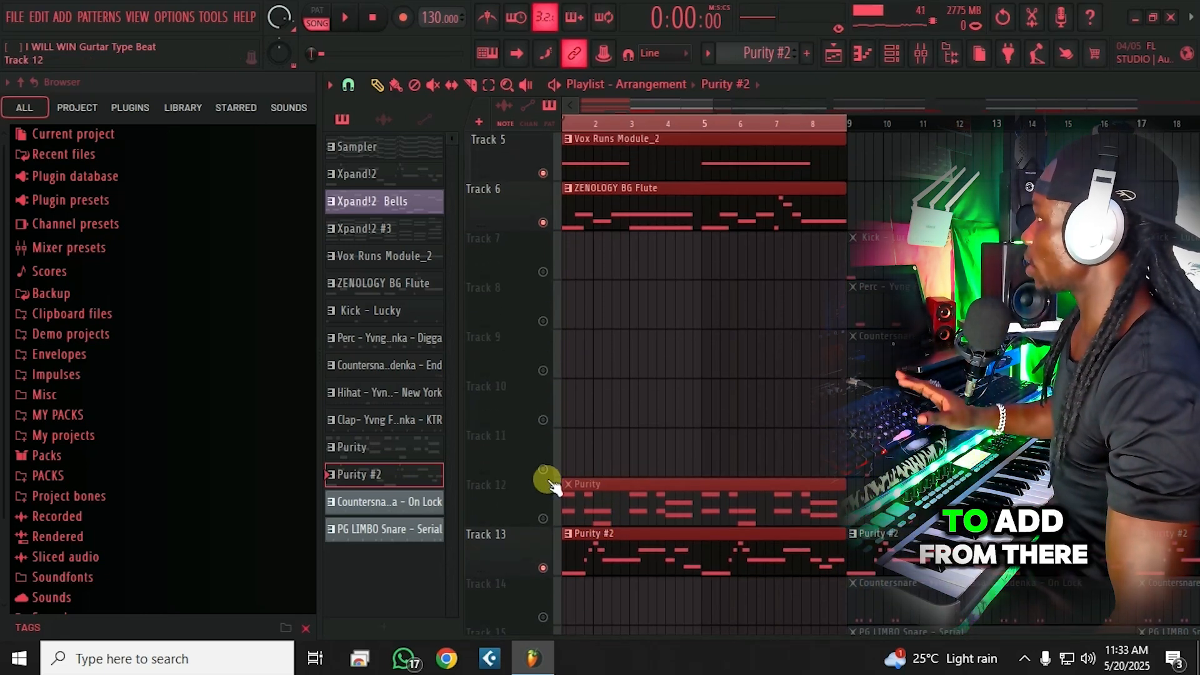
pyautogui.click(543, 518)
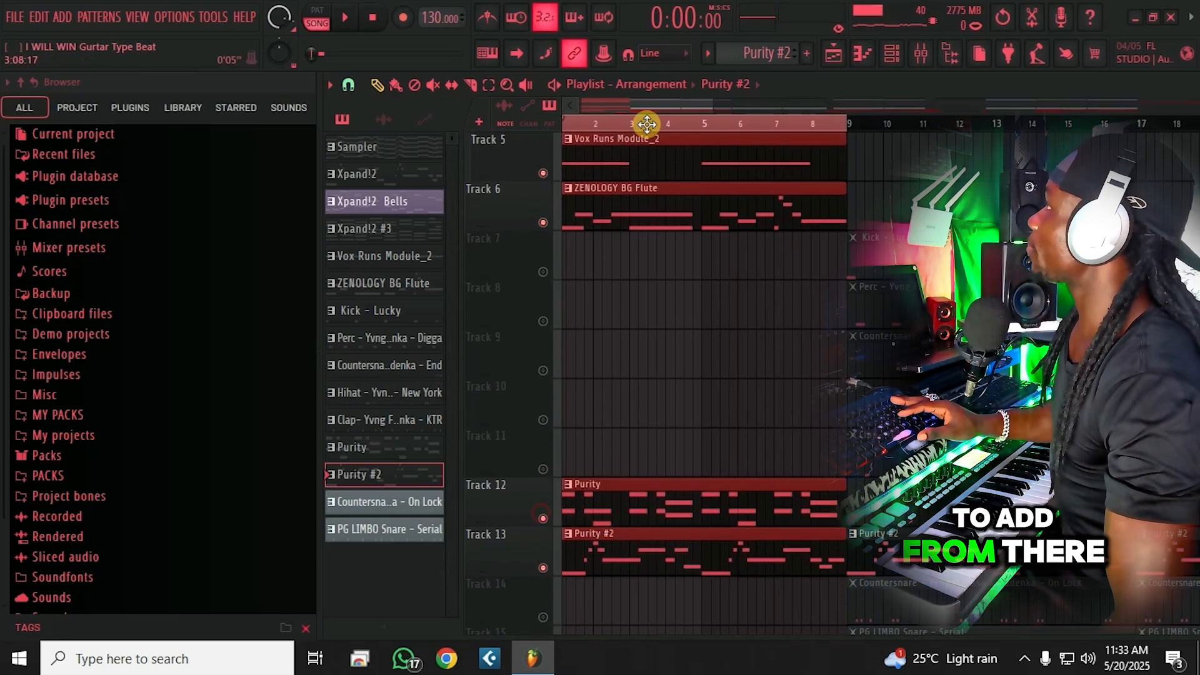
# Step: Unmute the kick, percussion, countersnare, hi-hat and clap tracks (7–11, 14) and zoom out
pyautogui.click(542, 270)
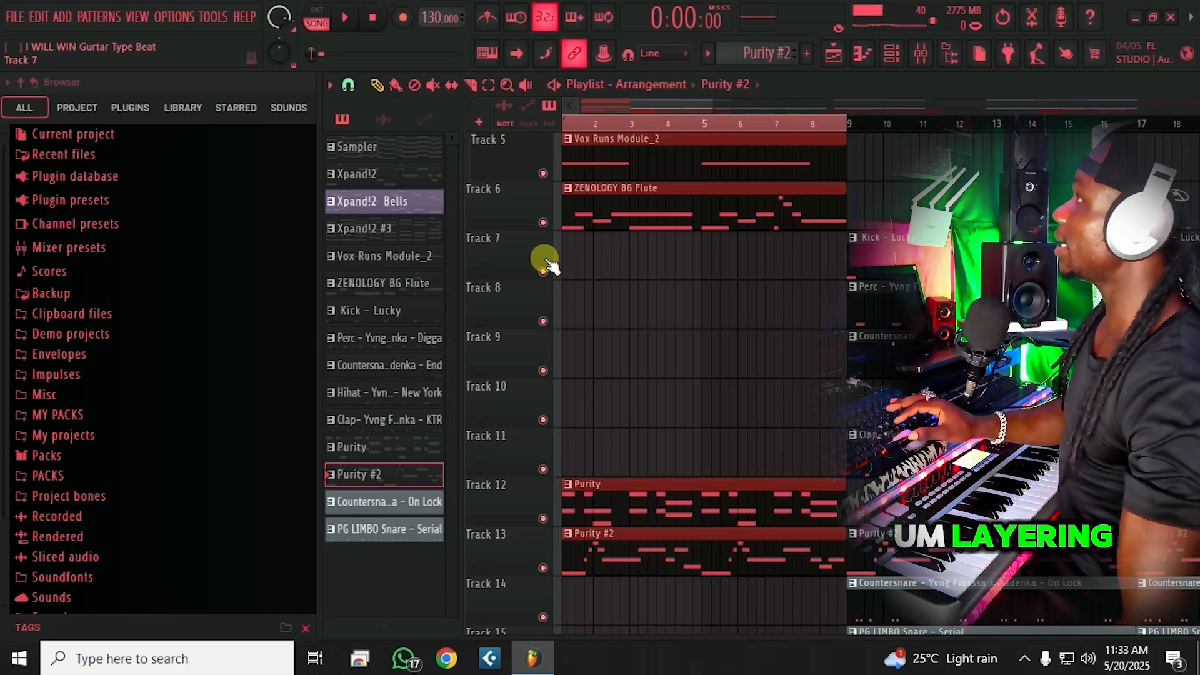
pyautogui.scroll(-4, 840, 123)
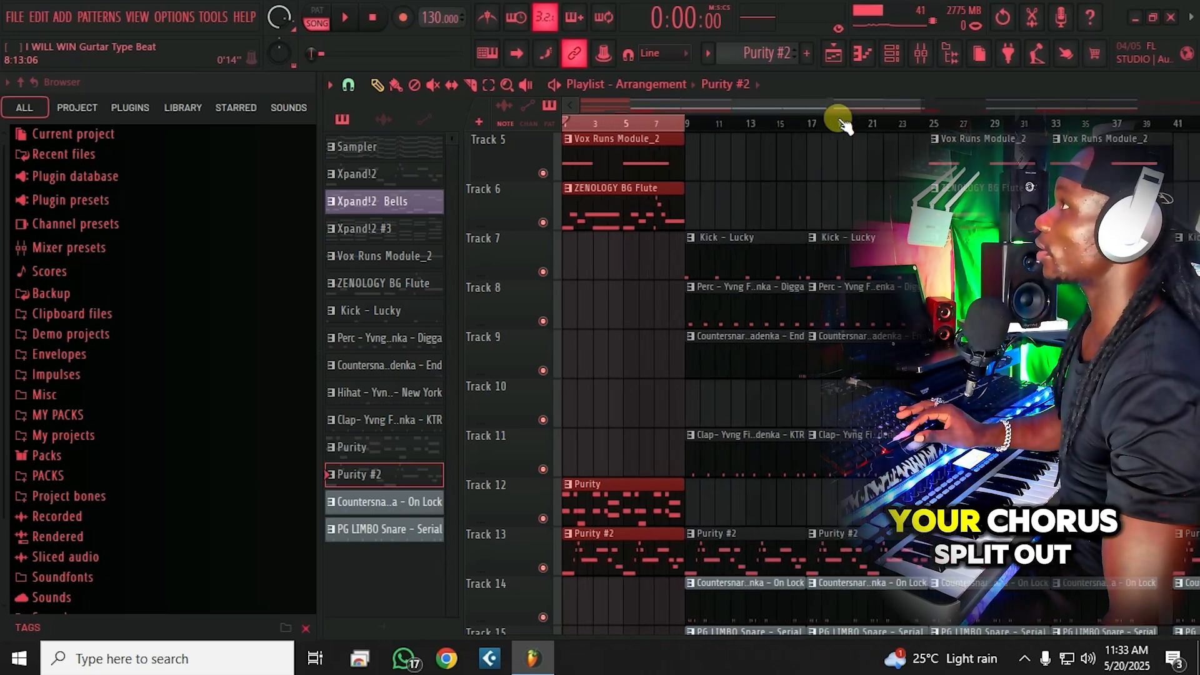
# Step: Mark bars 13 to 25 as the chorus section on the playlist ruler
pyautogui.scroll(-2, 840, 123)
pyautogui.scroll(4, 833, 299)
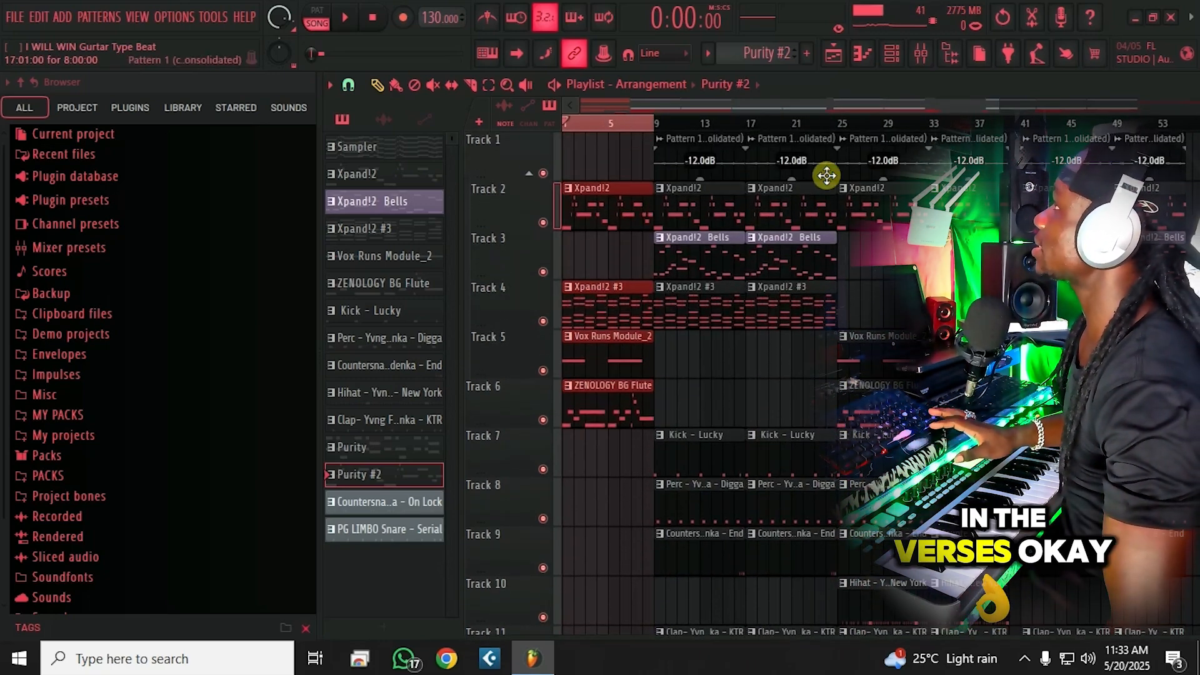
pyautogui.moveTo(840, 129); pyautogui.dragTo(649, 126)
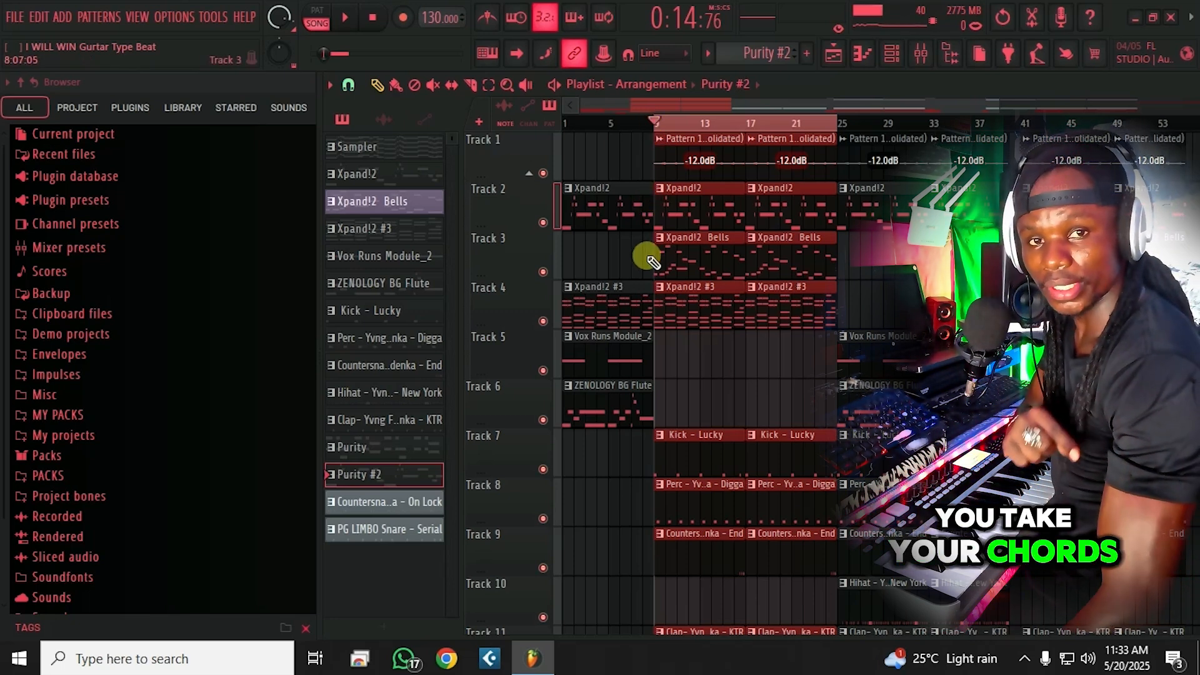
# Step: Solo the Xpand!2 #3 chords on Track 4, play the section, and save
pyautogui.rightClick(542, 320)
pyautogui.press('space')
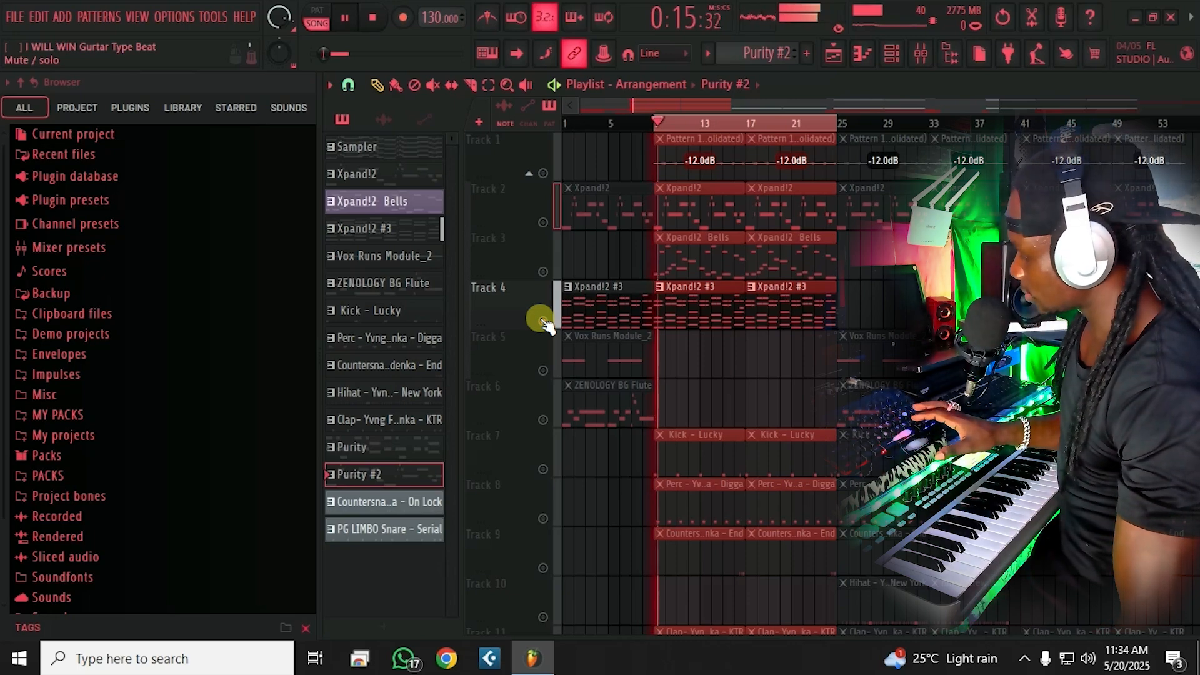
pyautogui.hotkey('ctrl', 's')
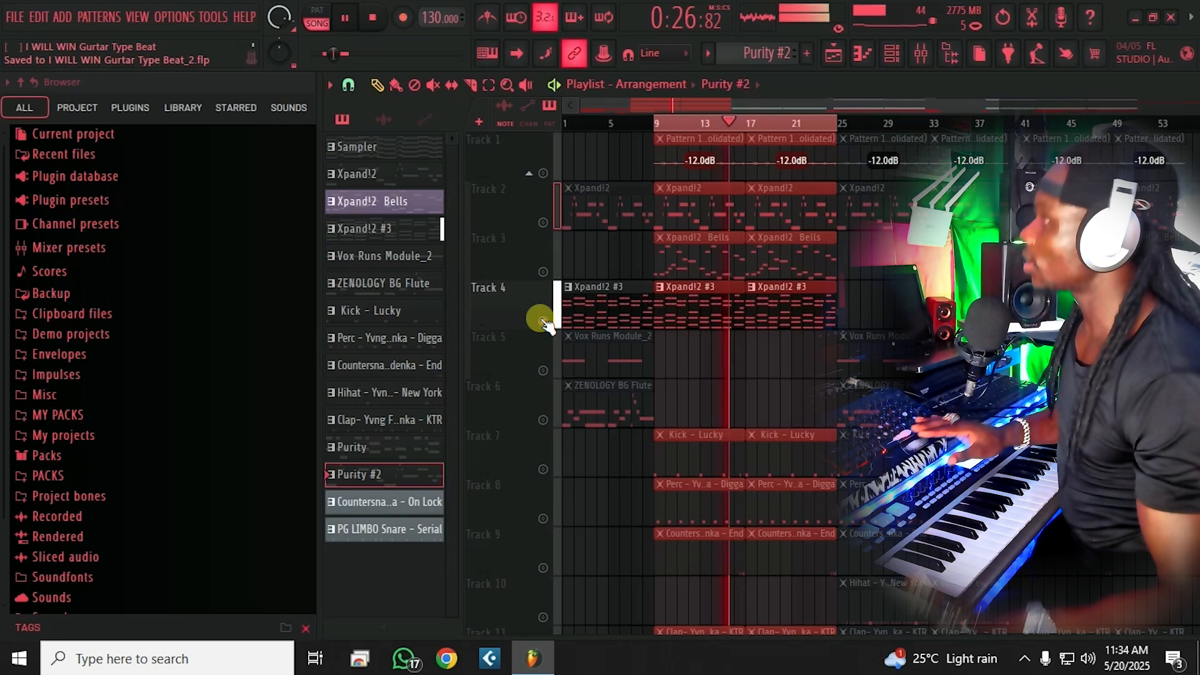
pyautogui.press('space')
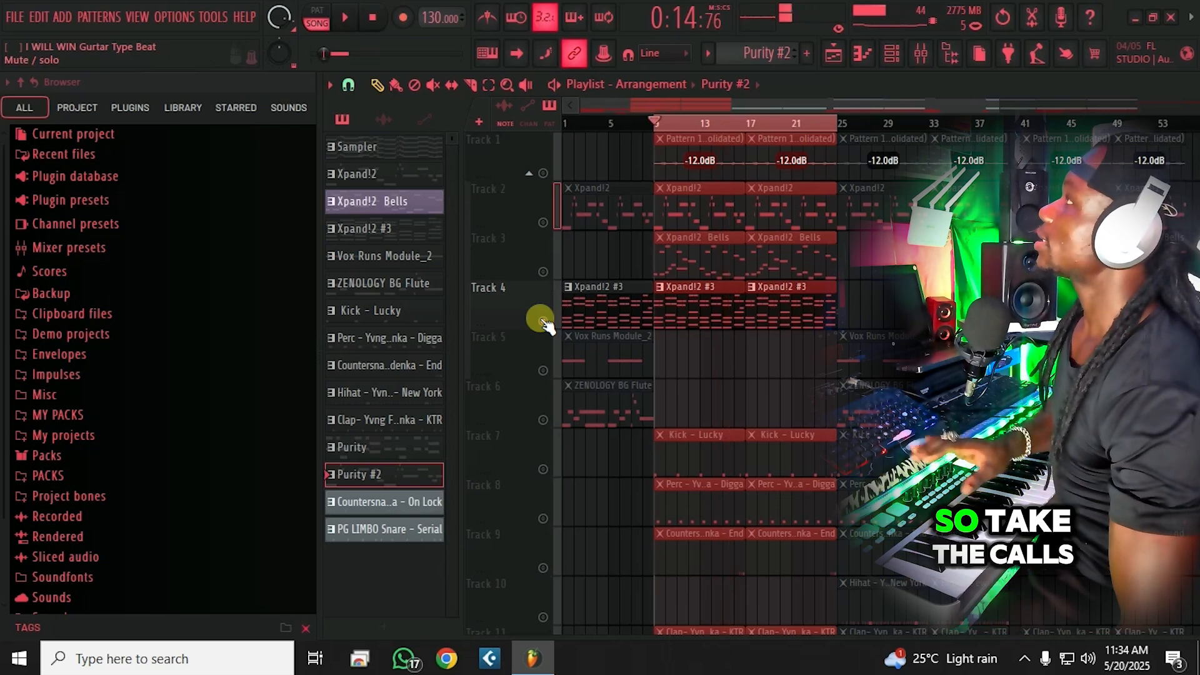
# Step: Solo Track 1's consolidated pattern and start playing the song
pyautogui.click(568, 188)
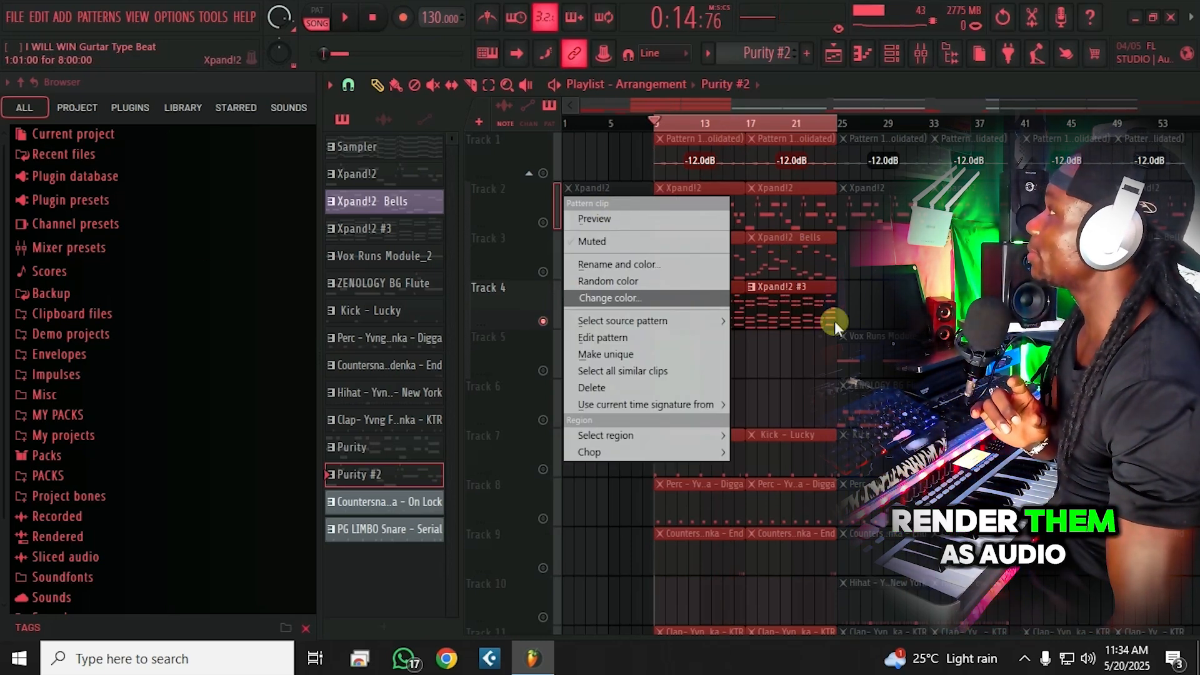
pyautogui.click(756, 331)
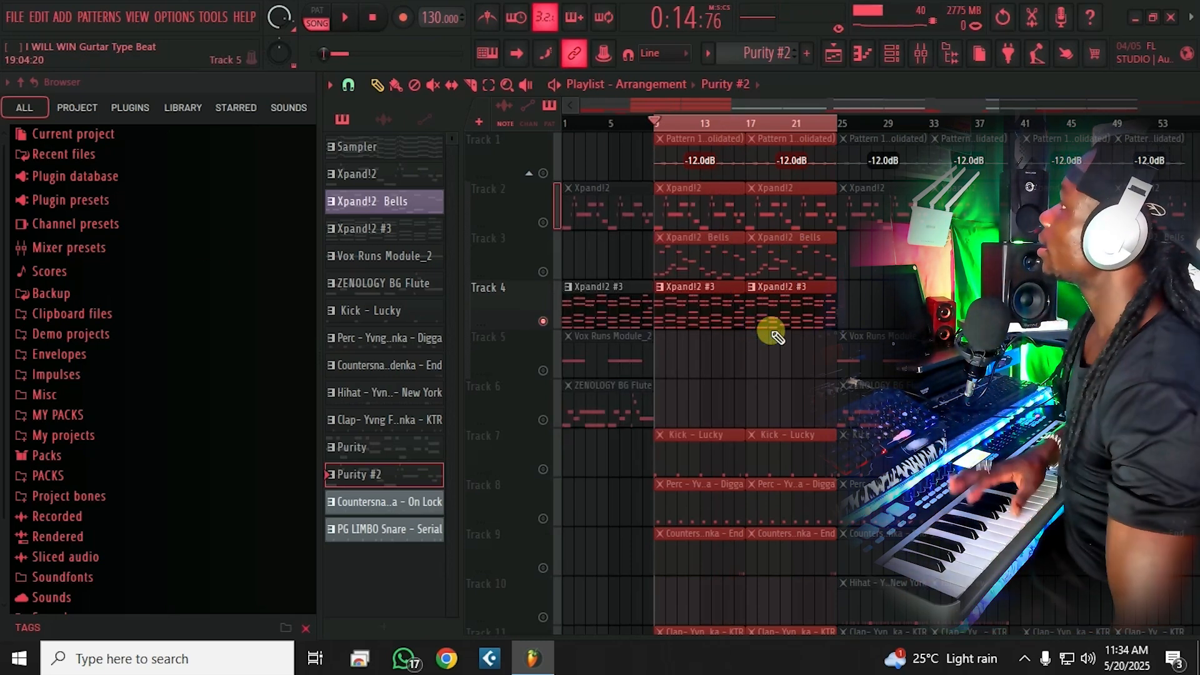
pyautogui.moveTo(851, 300); pyautogui.dragTo(699, 297)
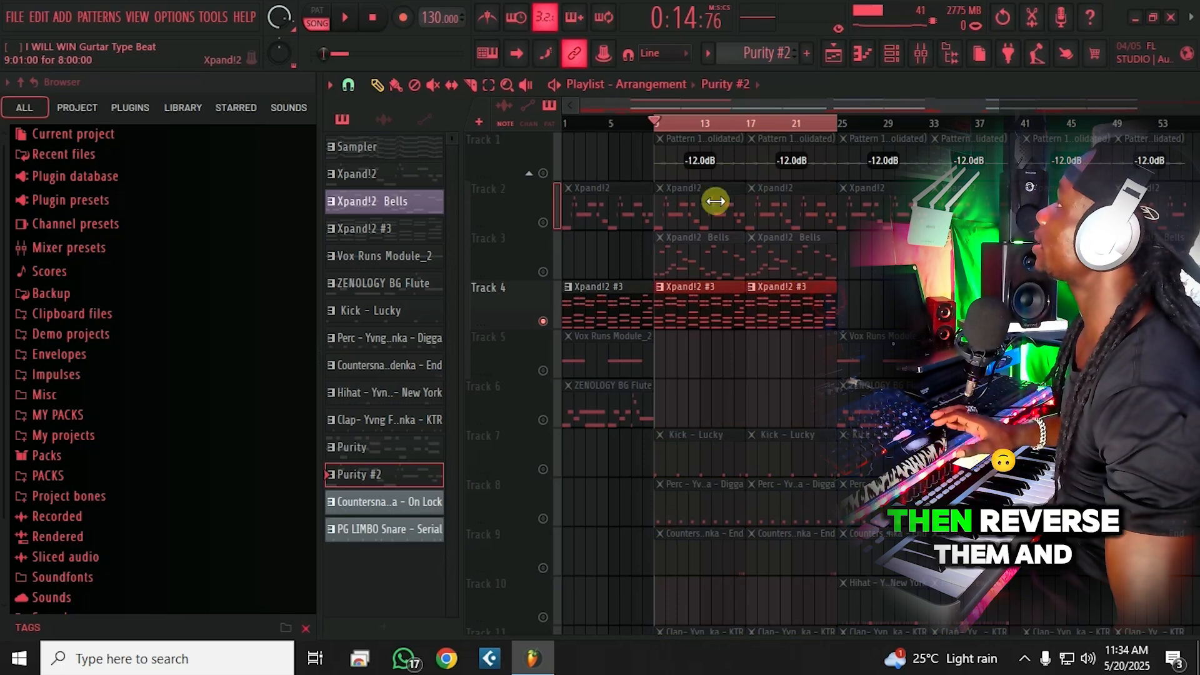
pyautogui.click(543, 174)
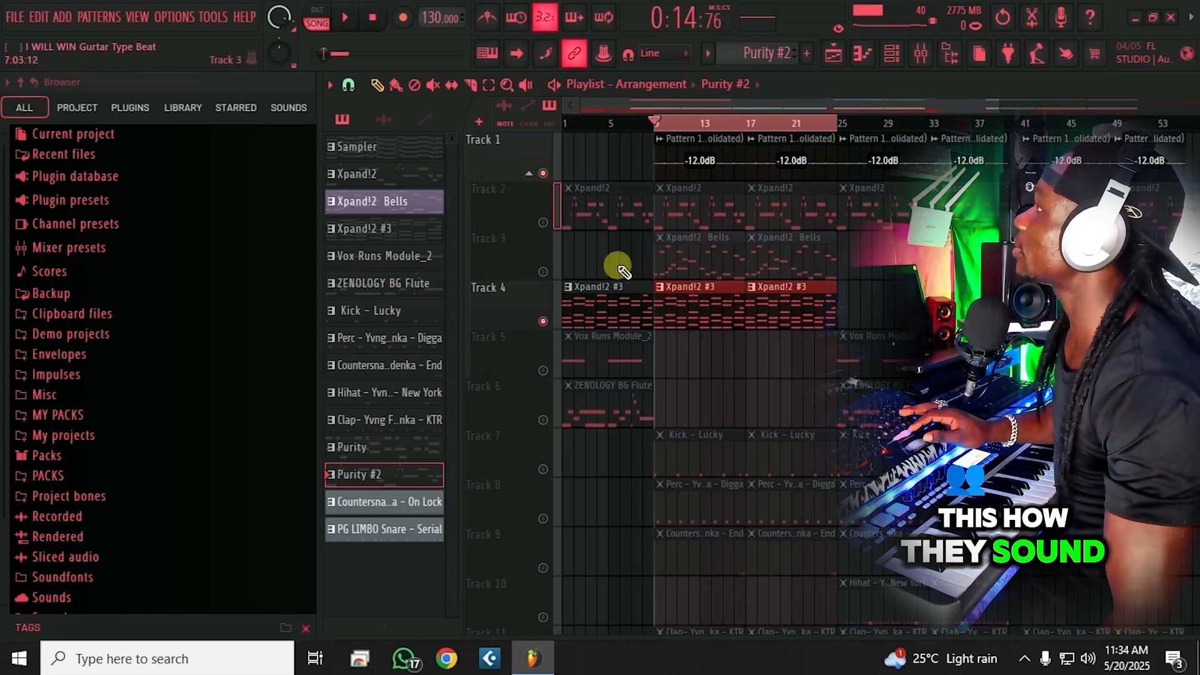
pyautogui.rightClick(545, 174)
pyautogui.press('space')
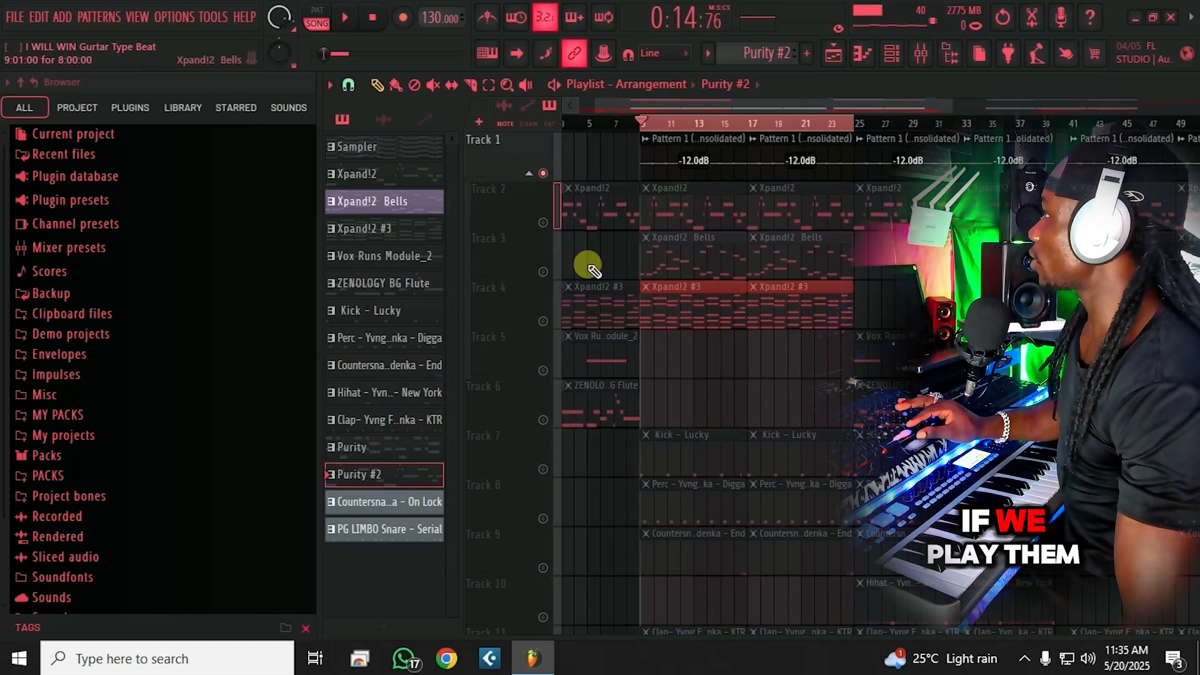
# Step: Unmute the Xpand!2 #3 chords on Track 4, audition them, then unmute the Xpand!2 melody on Track 2
pyautogui.click(542, 321)
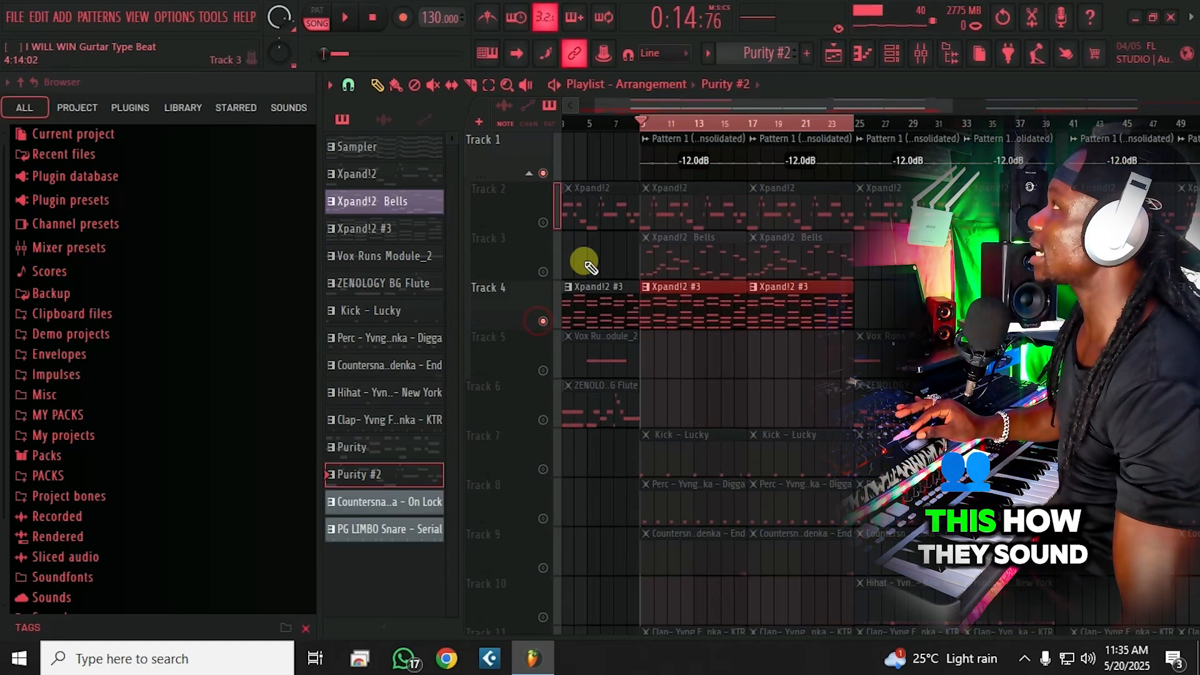
pyautogui.press('space')
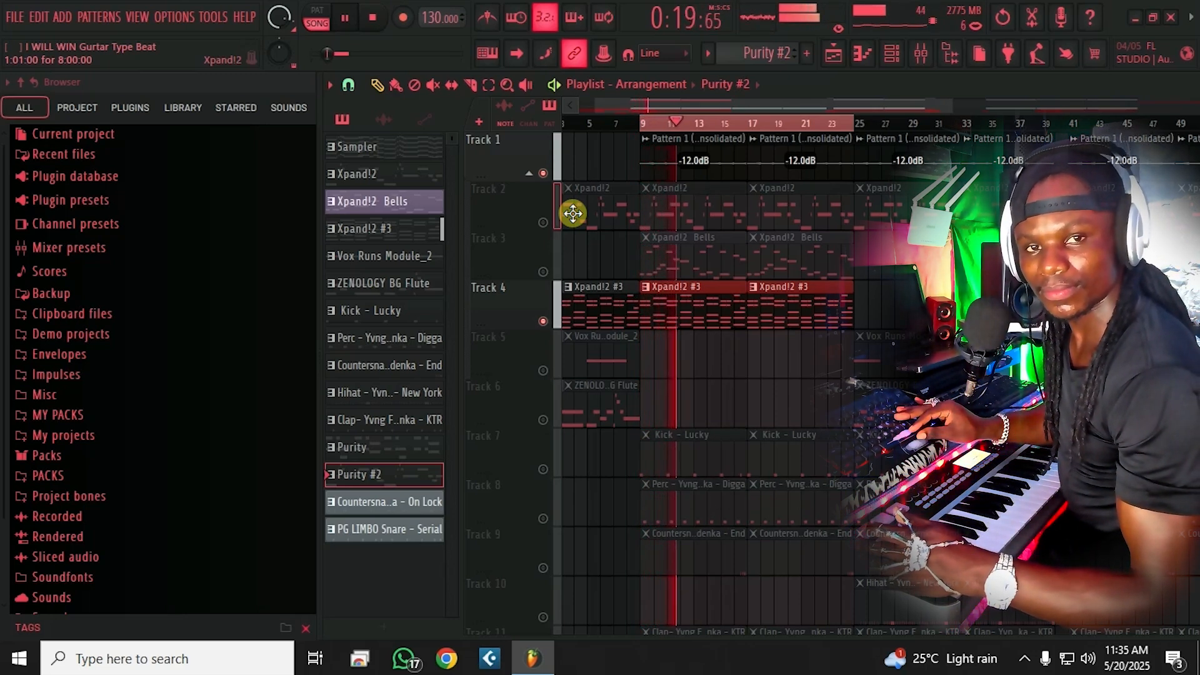
pyautogui.press('space')
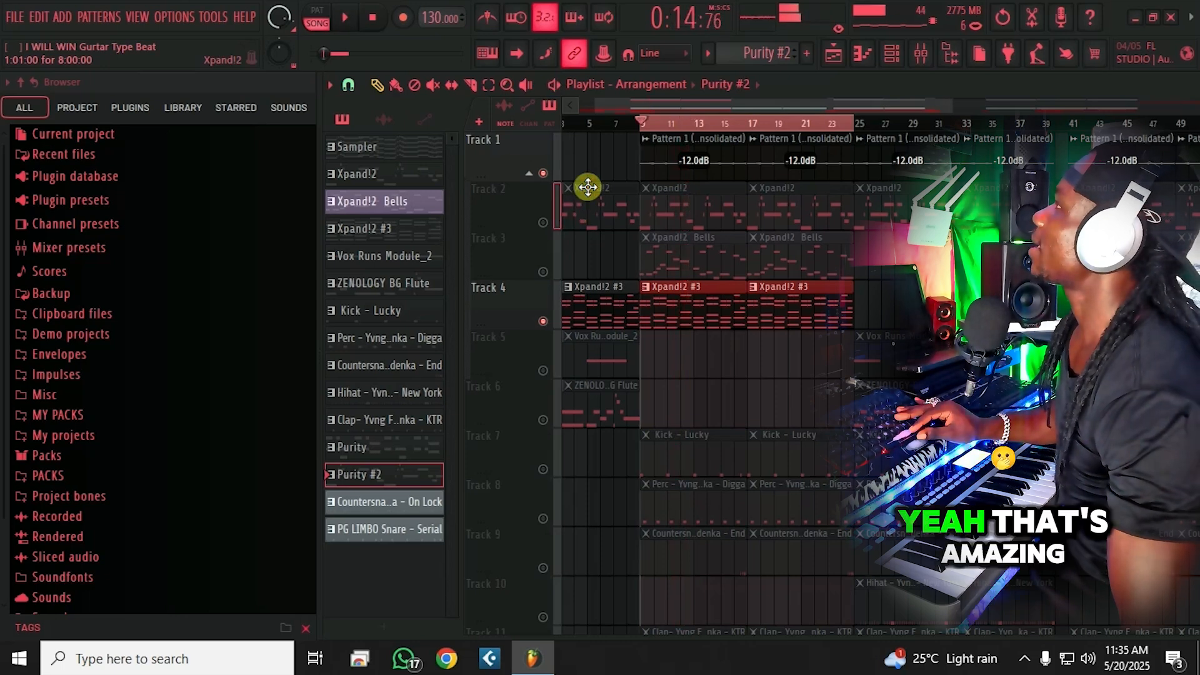
pyautogui.click(542, 222)
# Step: Unmute the Xpand!2 Bells on Track 3 and the Purity #2 melody on Track 13
pyautogui.click(543, 271)
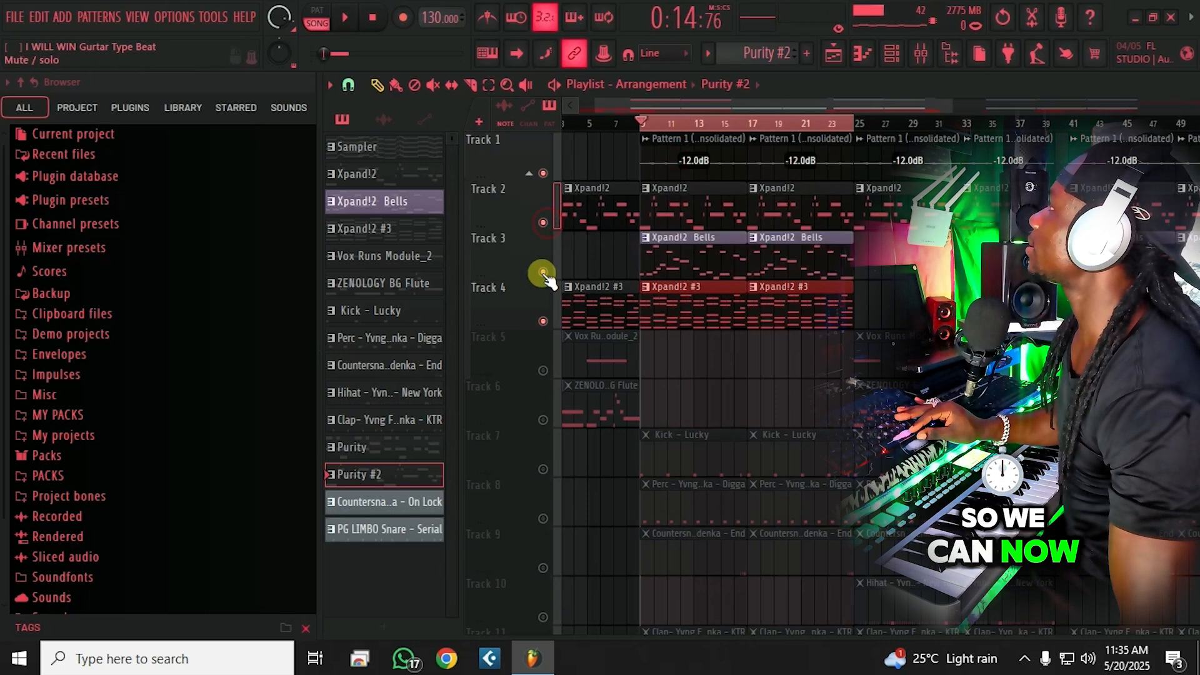
pyautogui.scroll(-4, 543, 273)
pyautogui.scroll(-3, 562, 299)
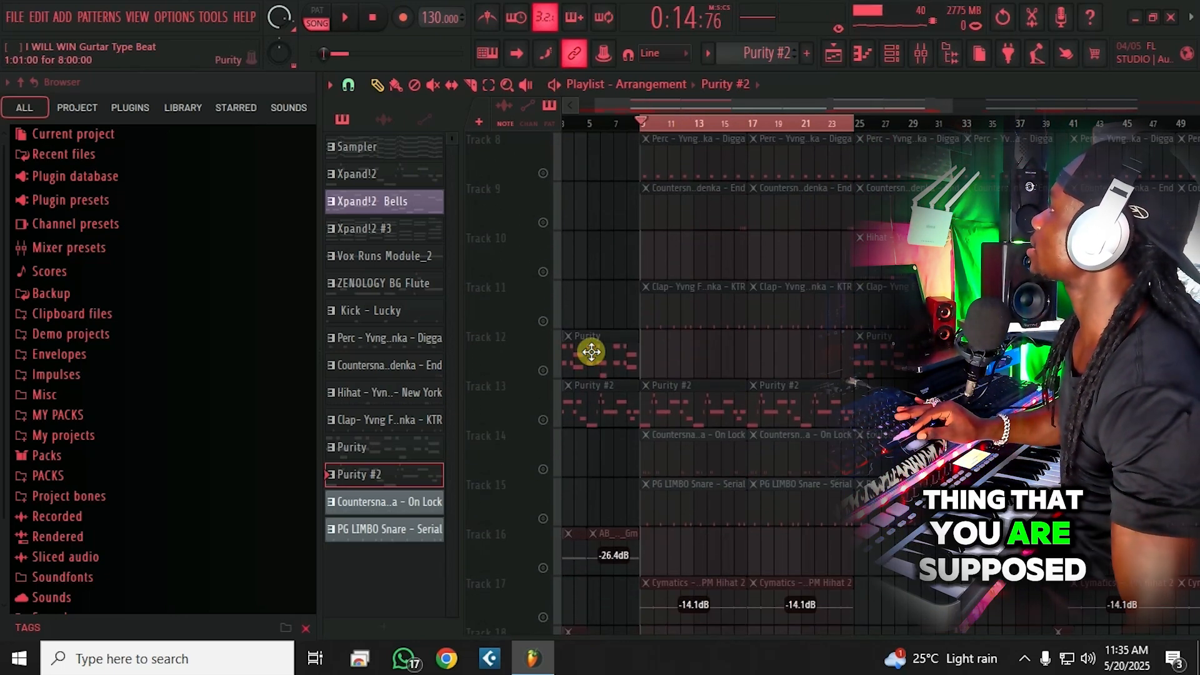
pyautogui.click(544, 420)
pyautogui.scroll(4, 562, 431)
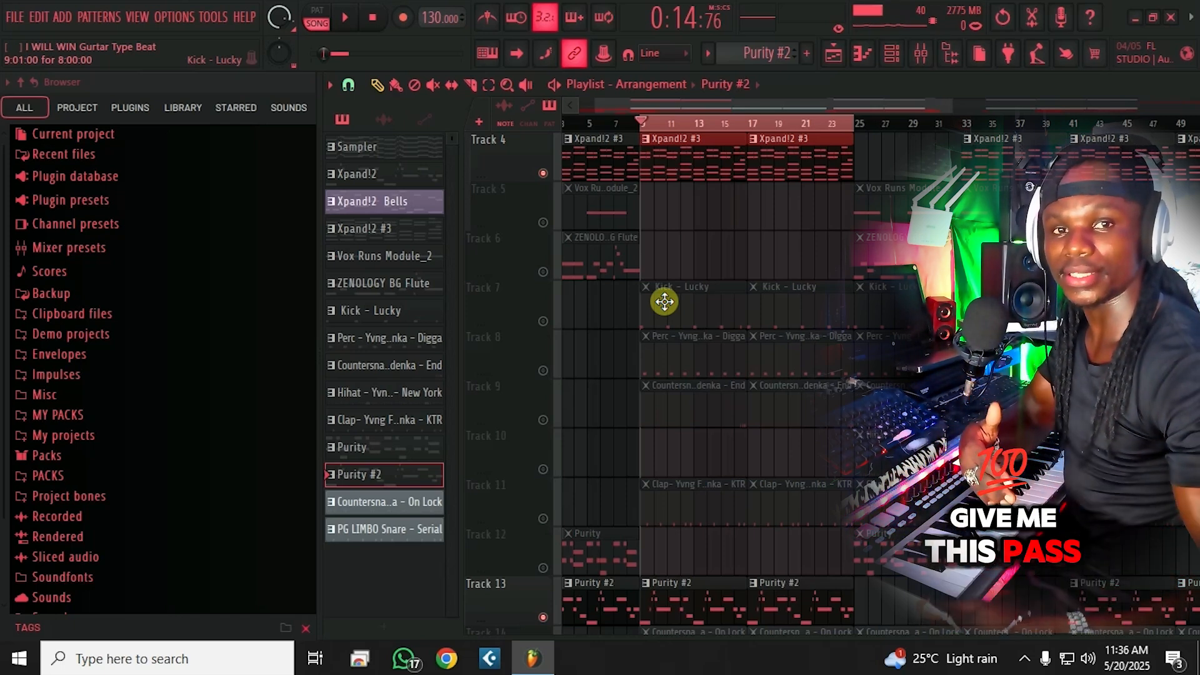
# Step: Unmute the Kick - Lucky track, play the beat, save the project and stop
pyautogui.click(544, 321)
pyautogui.press('space')
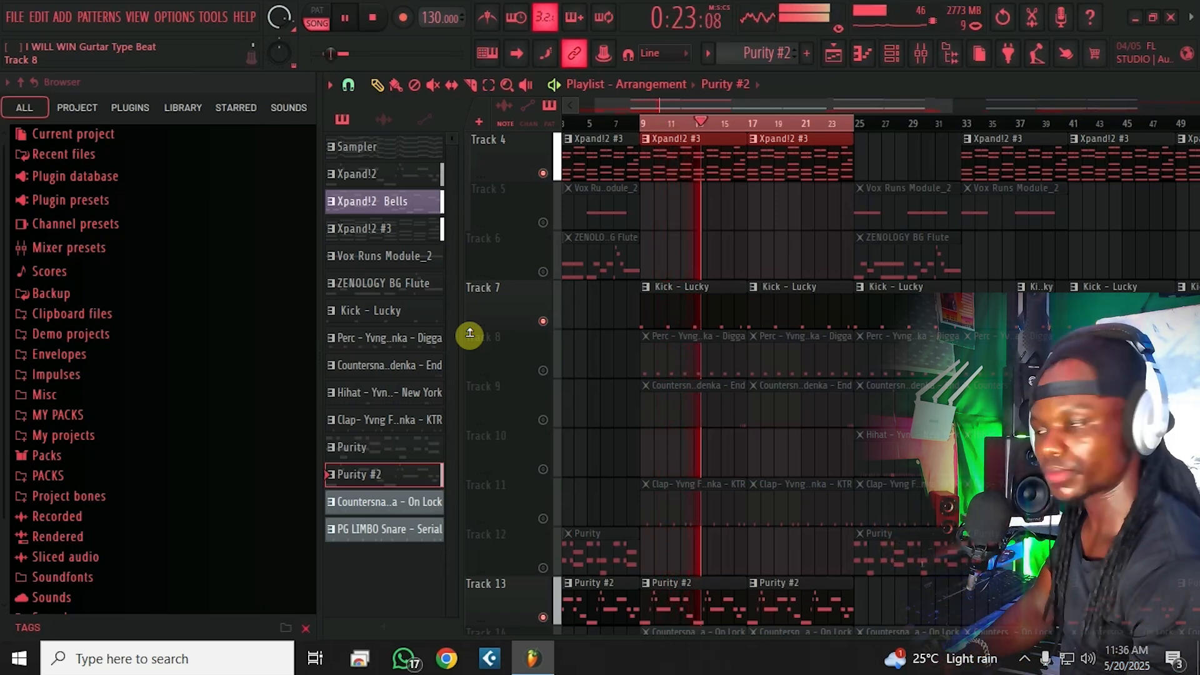
pyautogui.hotkey('ctrl', 's')
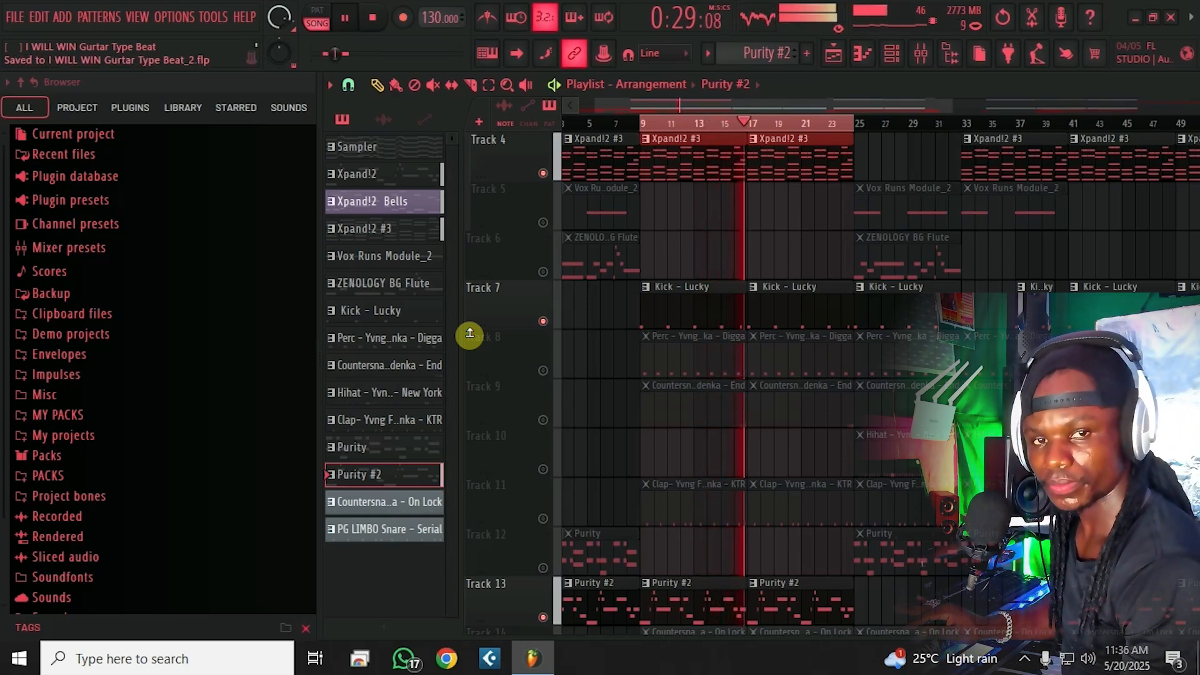
pyautogui.press('space')
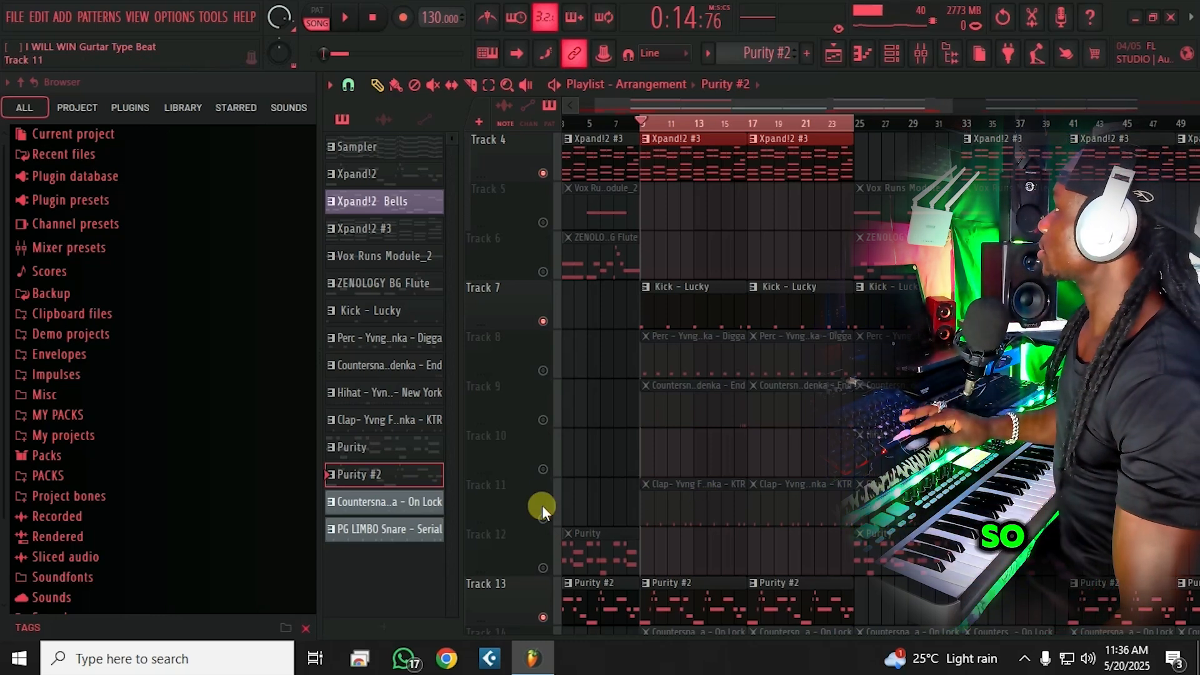
pyautogui.scroll(-3, 568, 531)
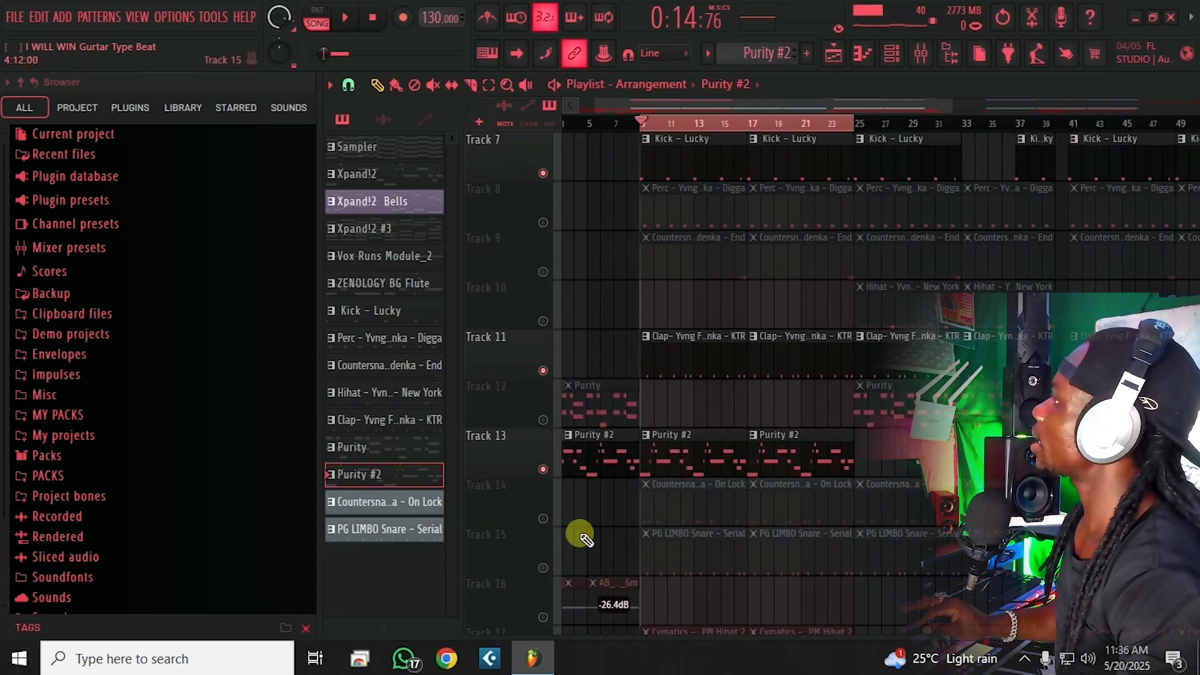
# Step: Unmute PG LIMBO Snare - Serial on Track 15, play it, save, and stop
pyautogui.click(542, 568)
pyautogui.press('space')
pyautogui.hotkey('ctrl', 's')
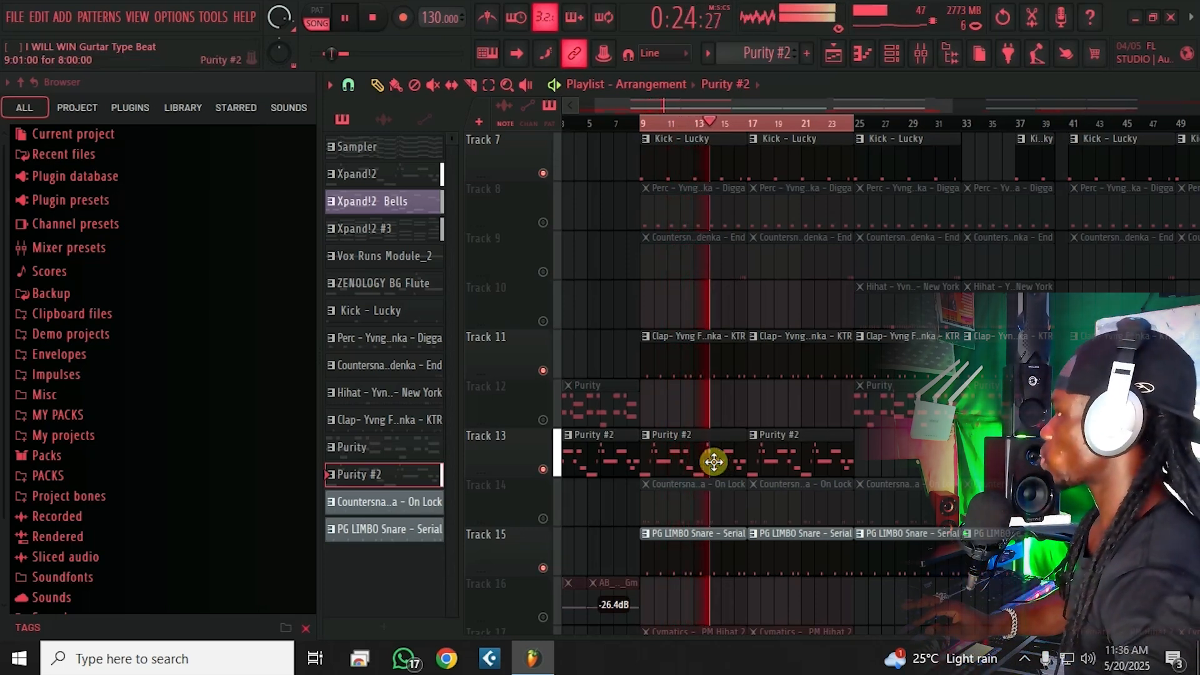
pyautogui.scroll(-1, 714, 461)
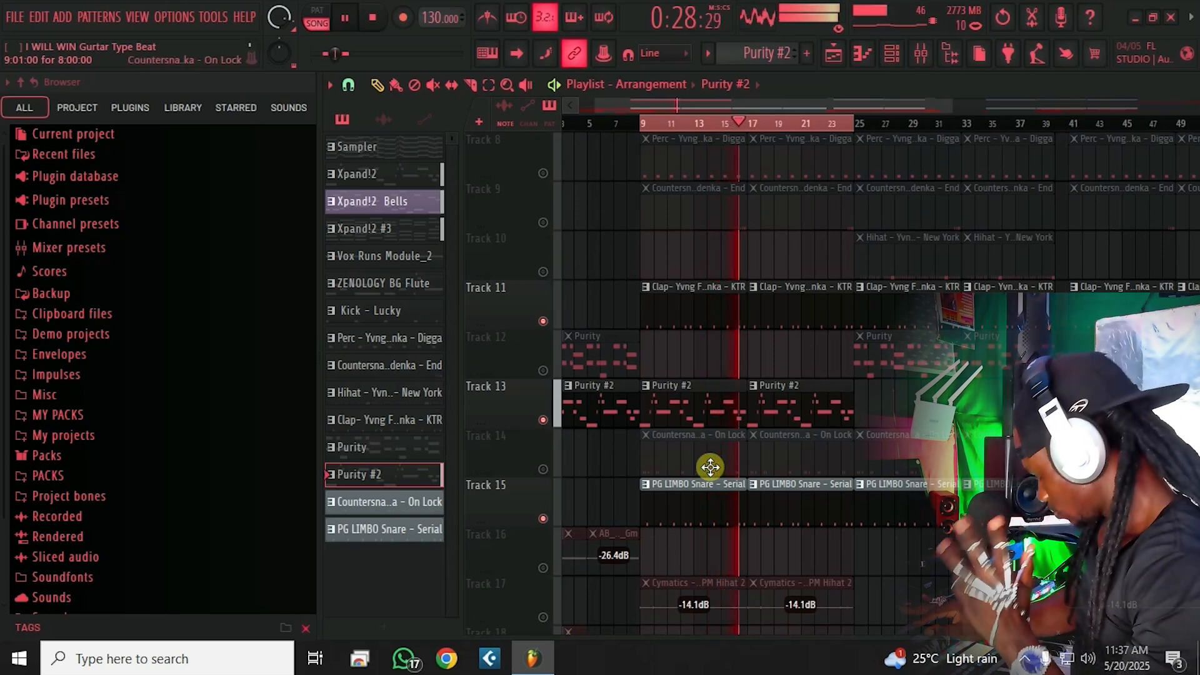
pyautogui.press('space')
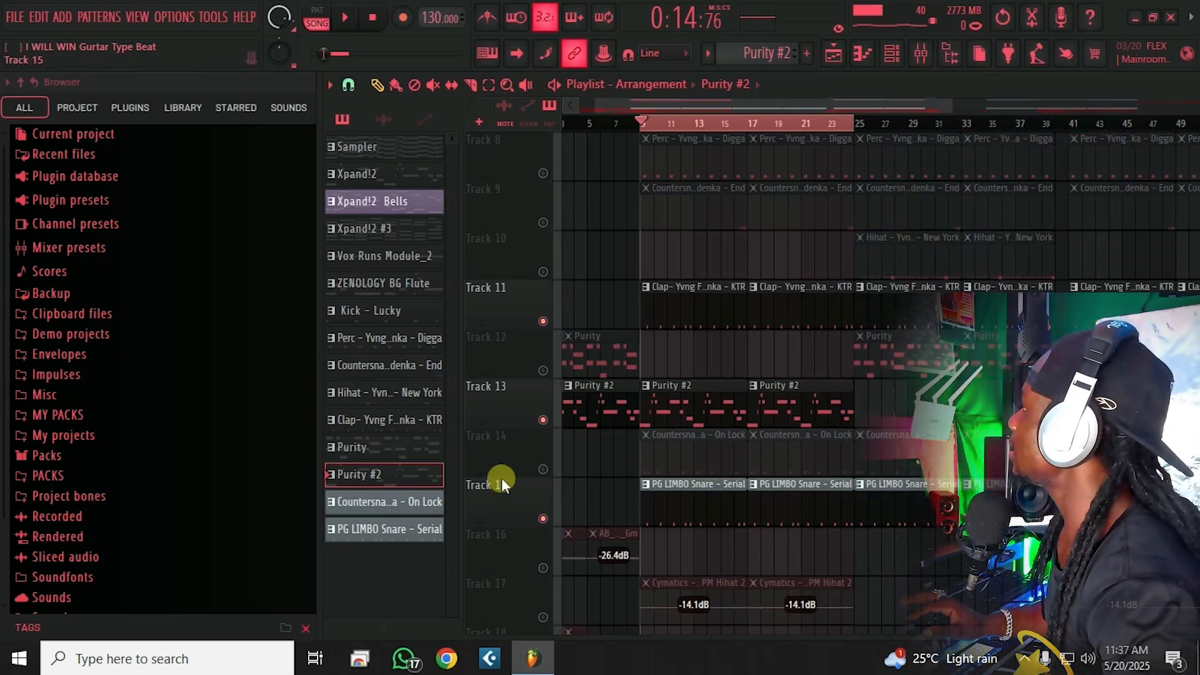
# Step: Check the Track 16 clip options unchanged, then unmute the Track 14 countersnare clips
pyautogui.scroll(-1, 564, 536)
pyautogui.rightClick(588, 503)
pyautogui.moveTo(600, 507)
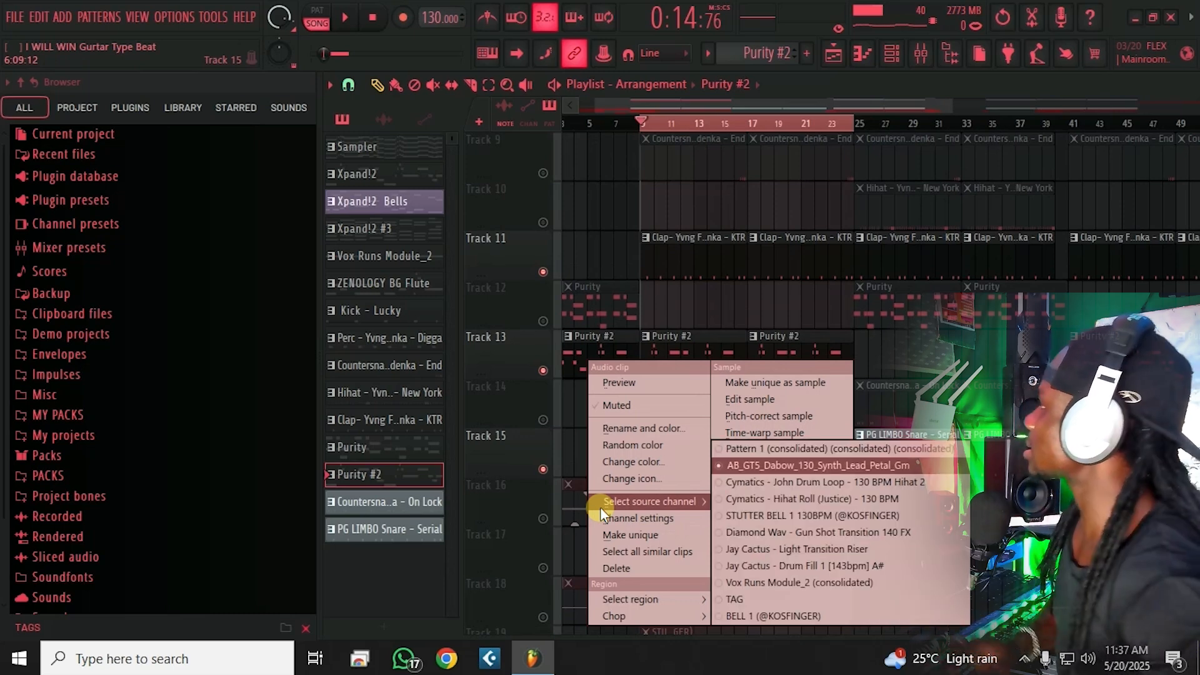
pyautogui.click(516, 498)
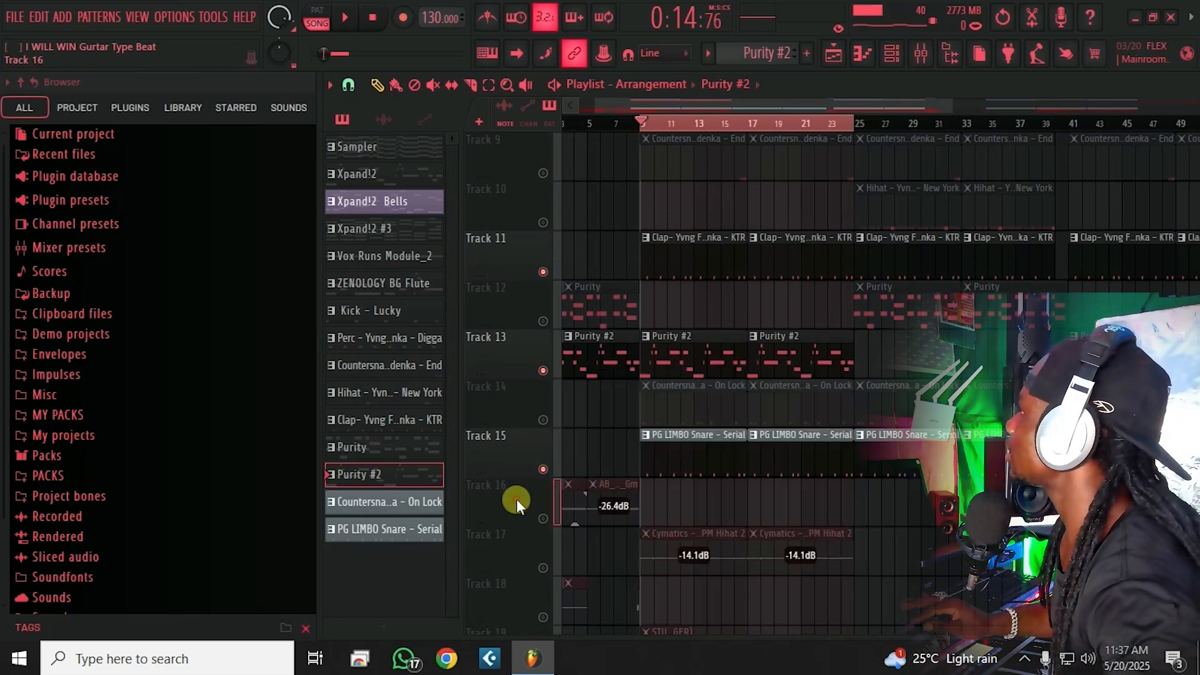
pyautogui.scroll(-3, 589, 539)
pyautogui.scroll(-1, 597, 522)
pyautogui.scroll(4, 604, 506)
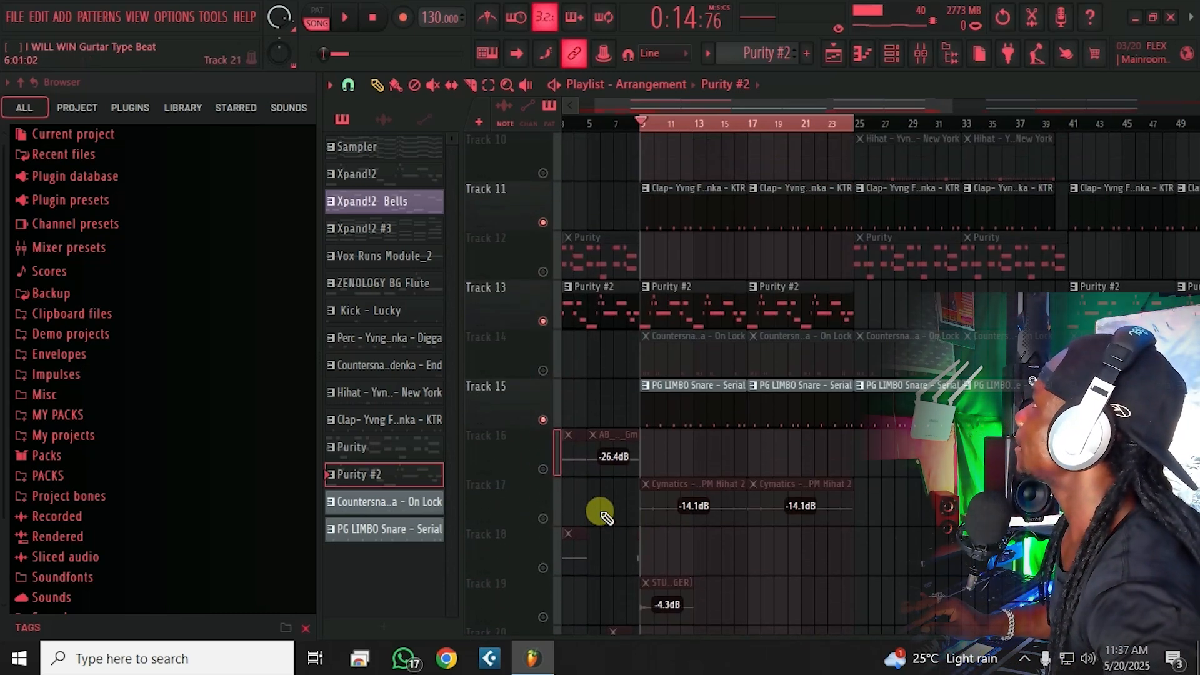
pyautogui.click(542, 419)
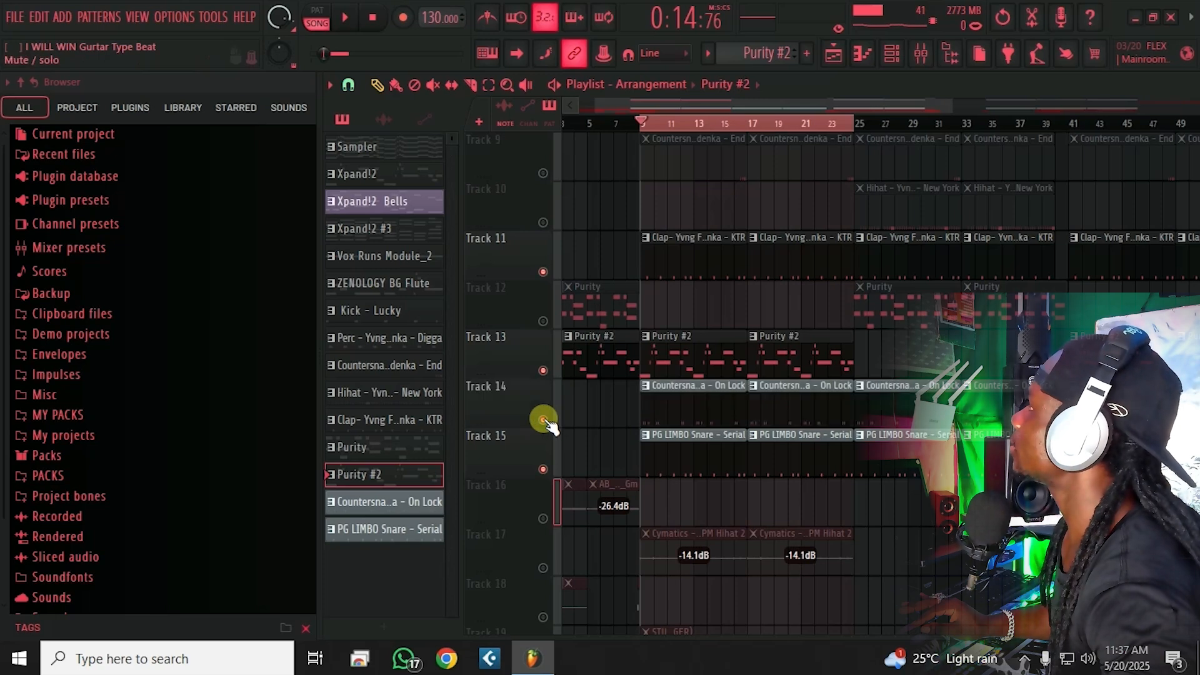
# Step: Unmute the Track 8 percussion and Track 9 countersnare, play the fuller beat, and save
pyautogui.scroll(8, 576, 416)
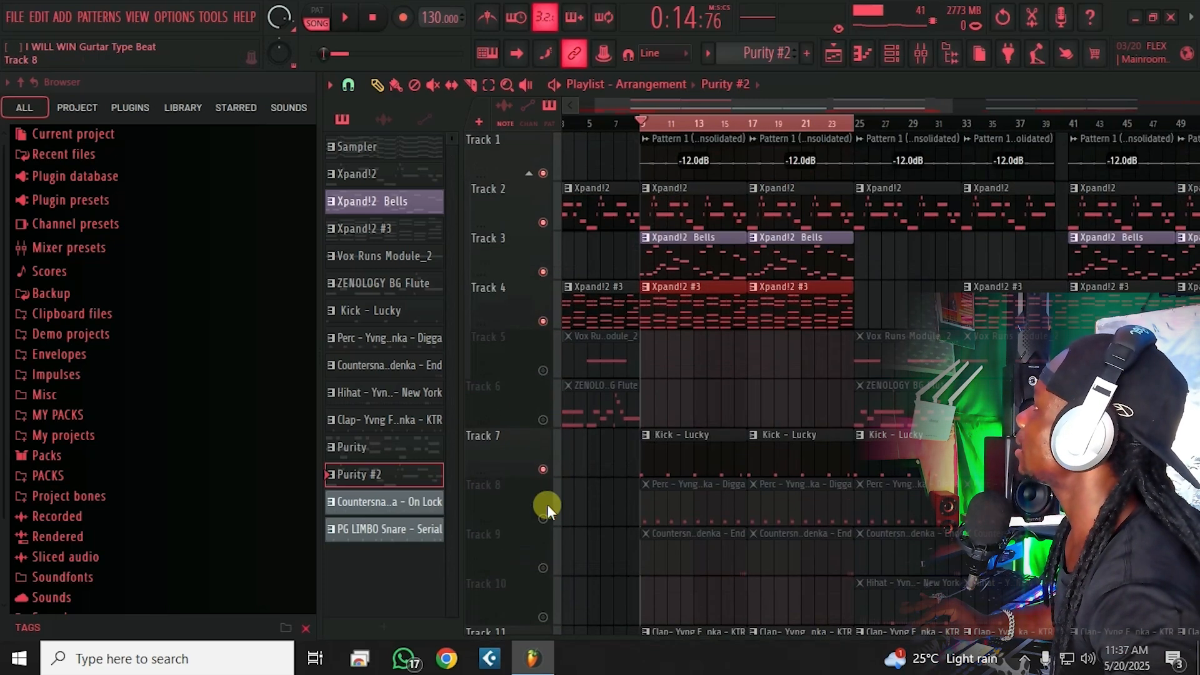
pyautogui.click(542, 519)
pyautogui.click(542, 567)
pyautogui.scroll(-3, 720, 431)
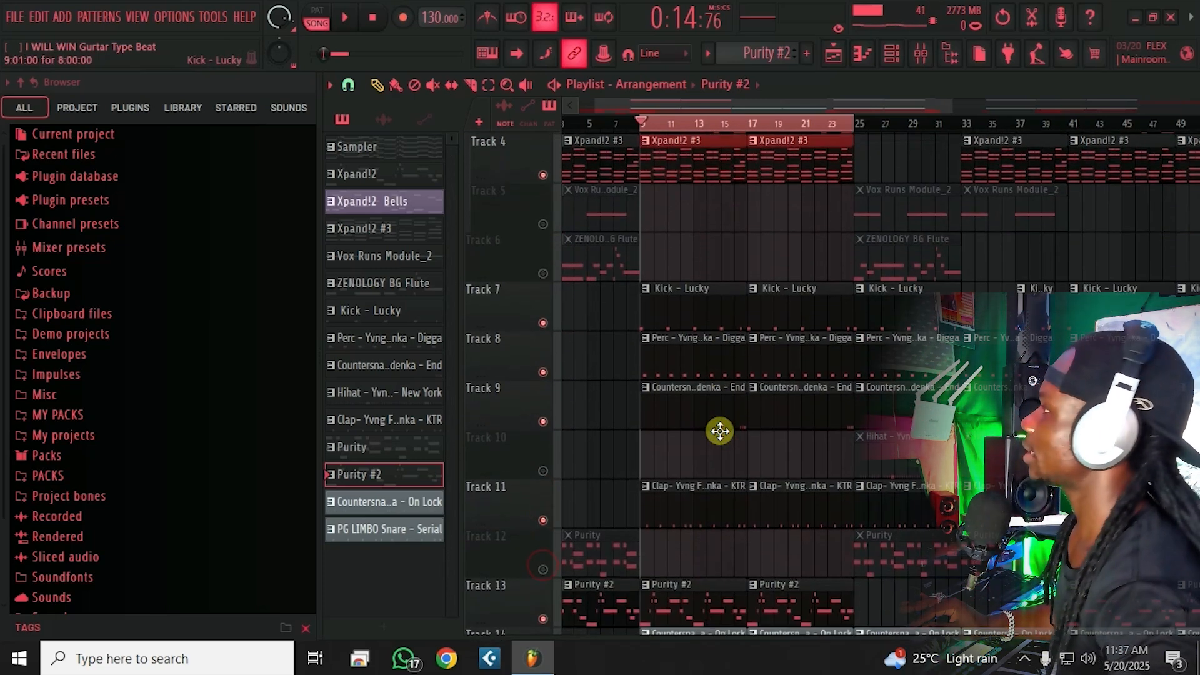
pyautogui.press('space')
pyautogui.hotkey('ctrl', 's')
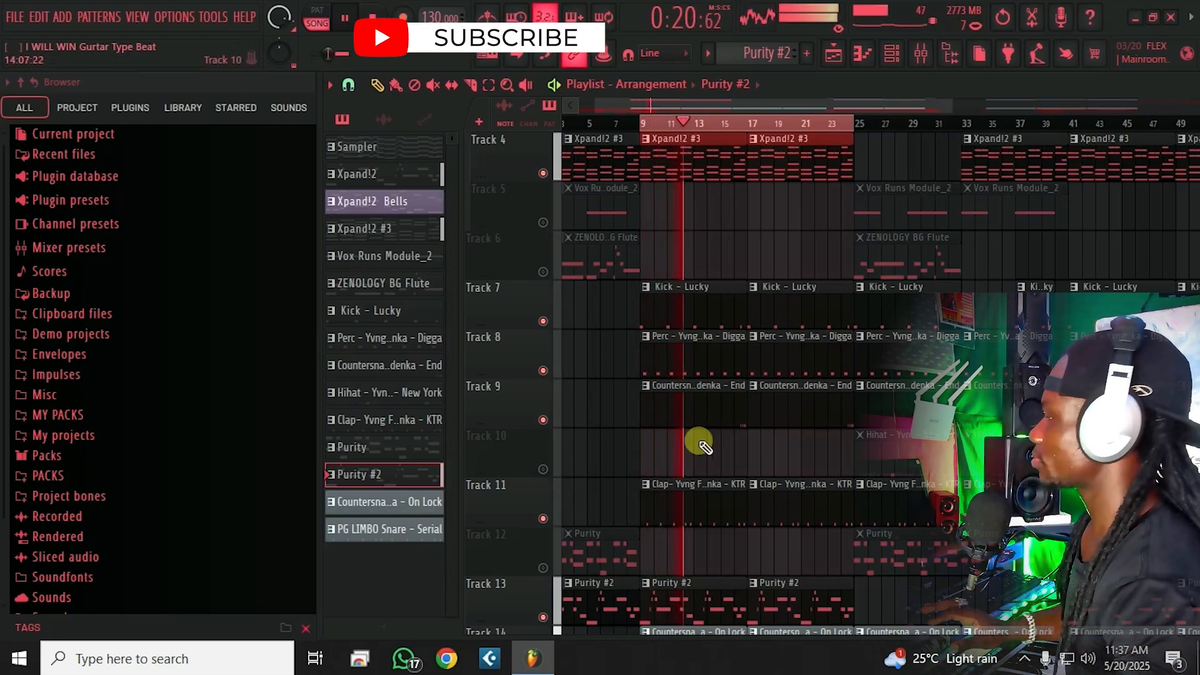
# Step: Solo then unsolo the Purity melody on Track 12, and save the project
pyautogui.rightClick(542, 567)
pyautogui.rightClick(542, 567)
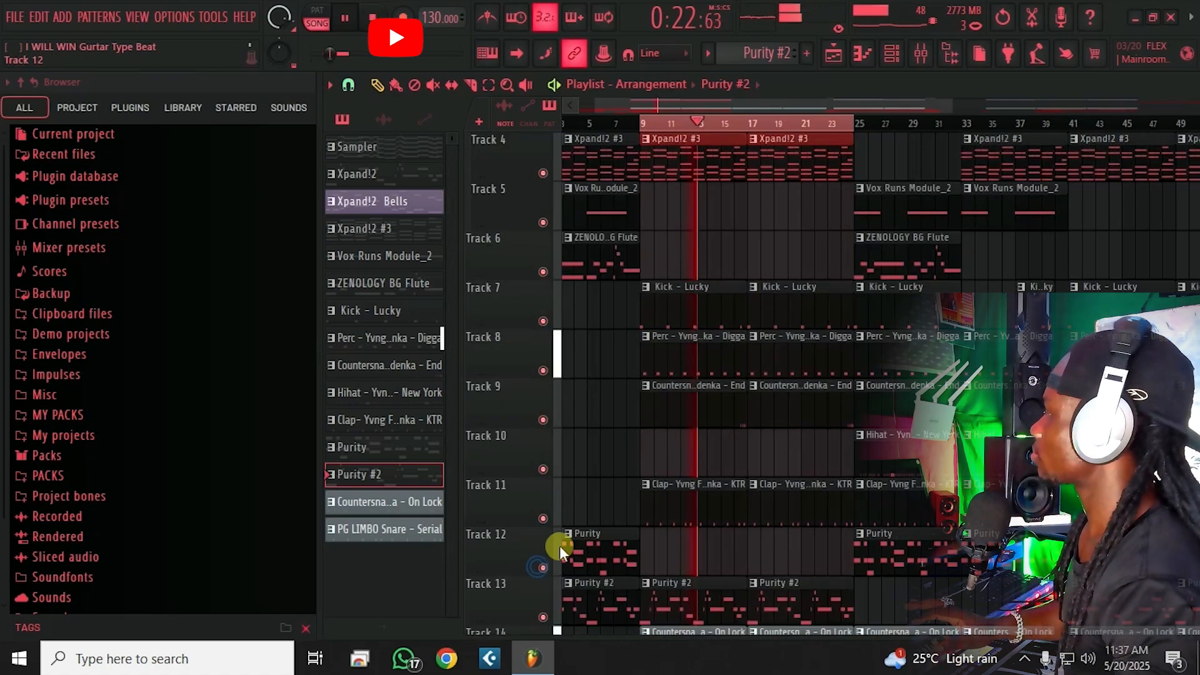
pyautogui.hotkey('ctrl', 's')
# Step: Stop playback and select bars 25–41 as the play range
pyautogui.scroll(-6, 691, 476)
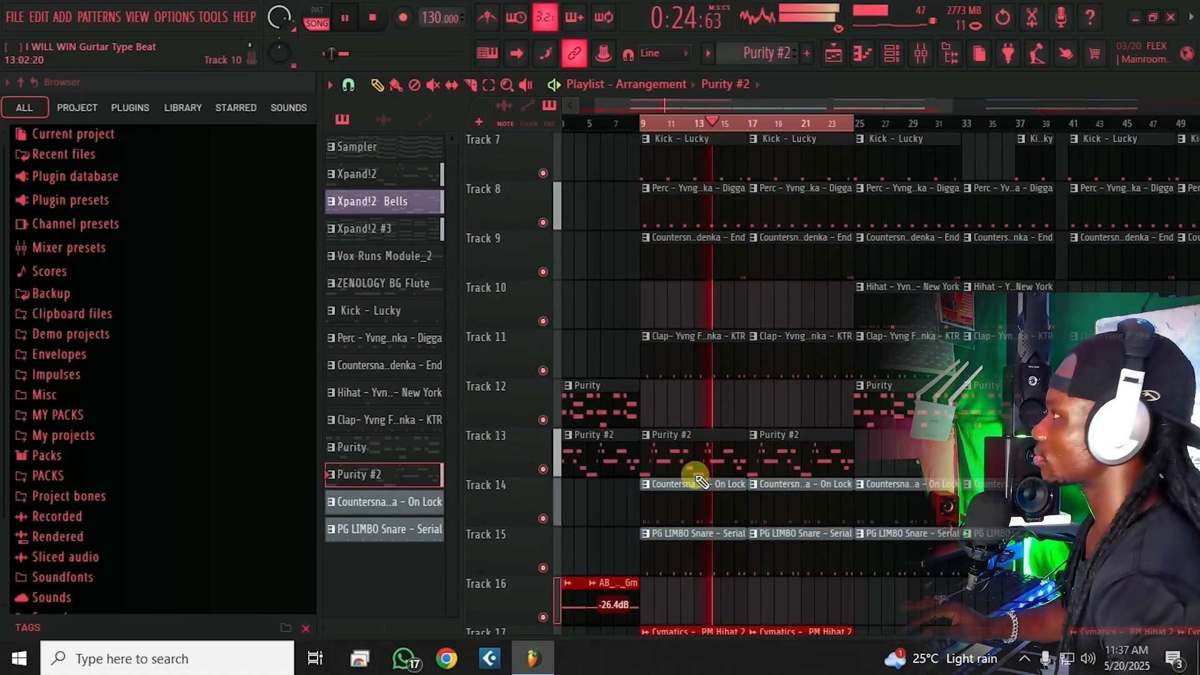
pyautogui.scroll(4, 698, 480)
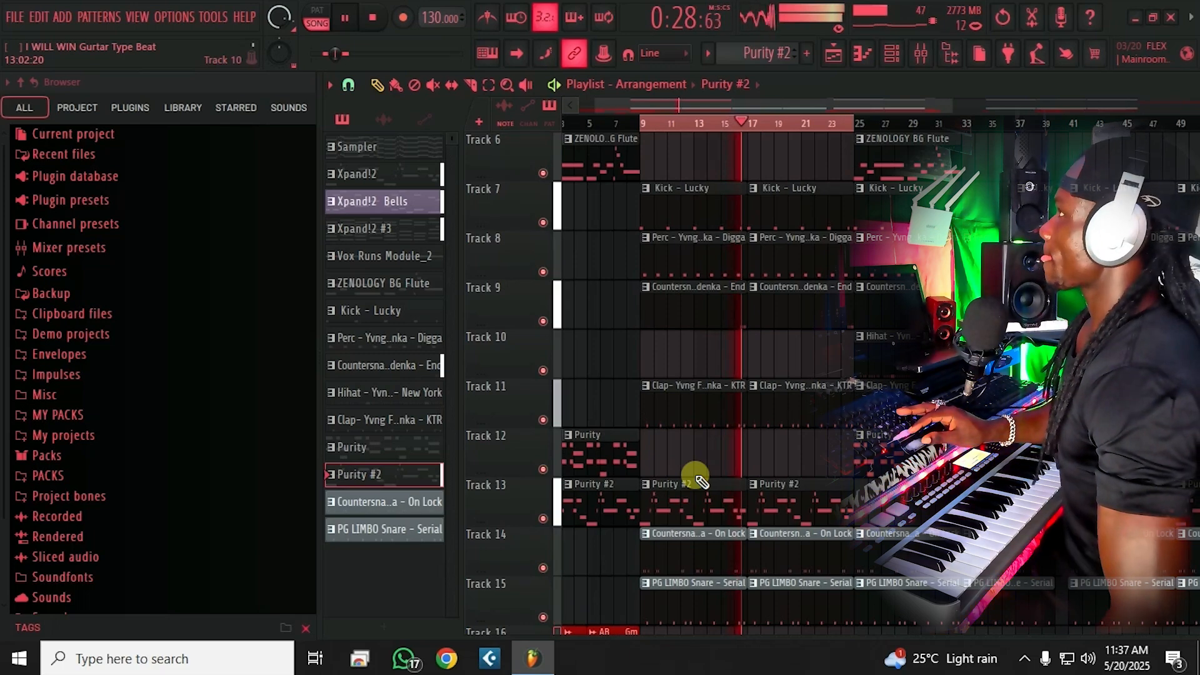
pyautogui.scroll(5, 698, 480)
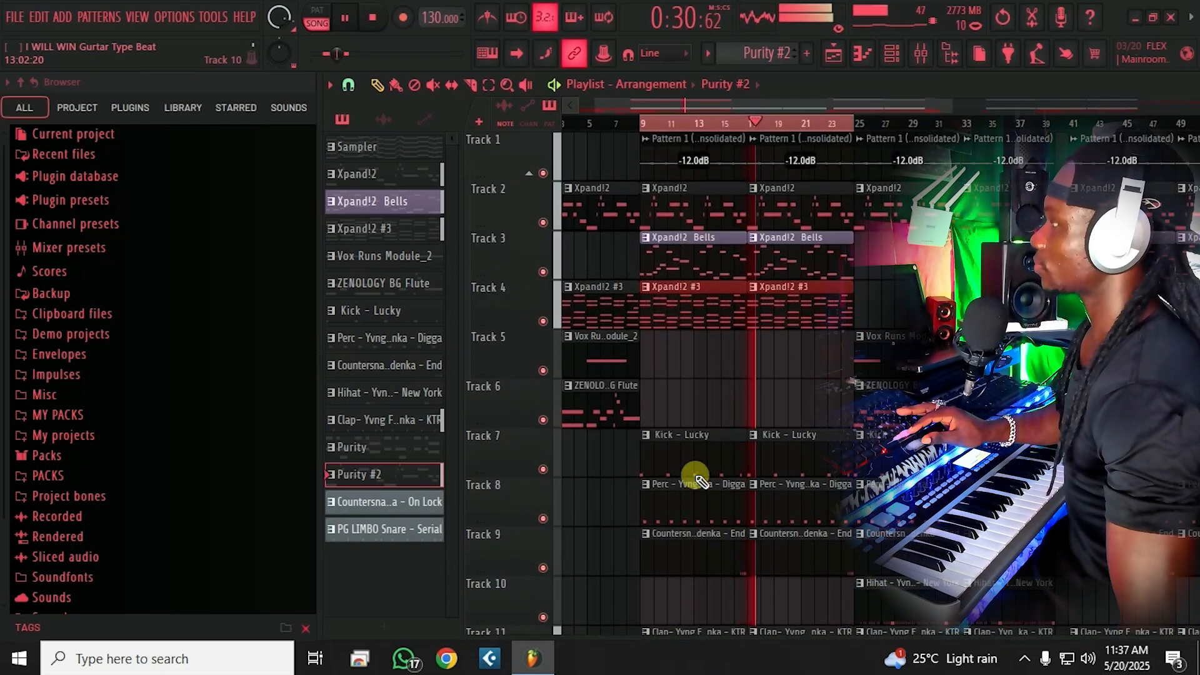
pyautogui.scroll(-2, 698, 480)
pyautogui.scroll(-3, 698, 479)
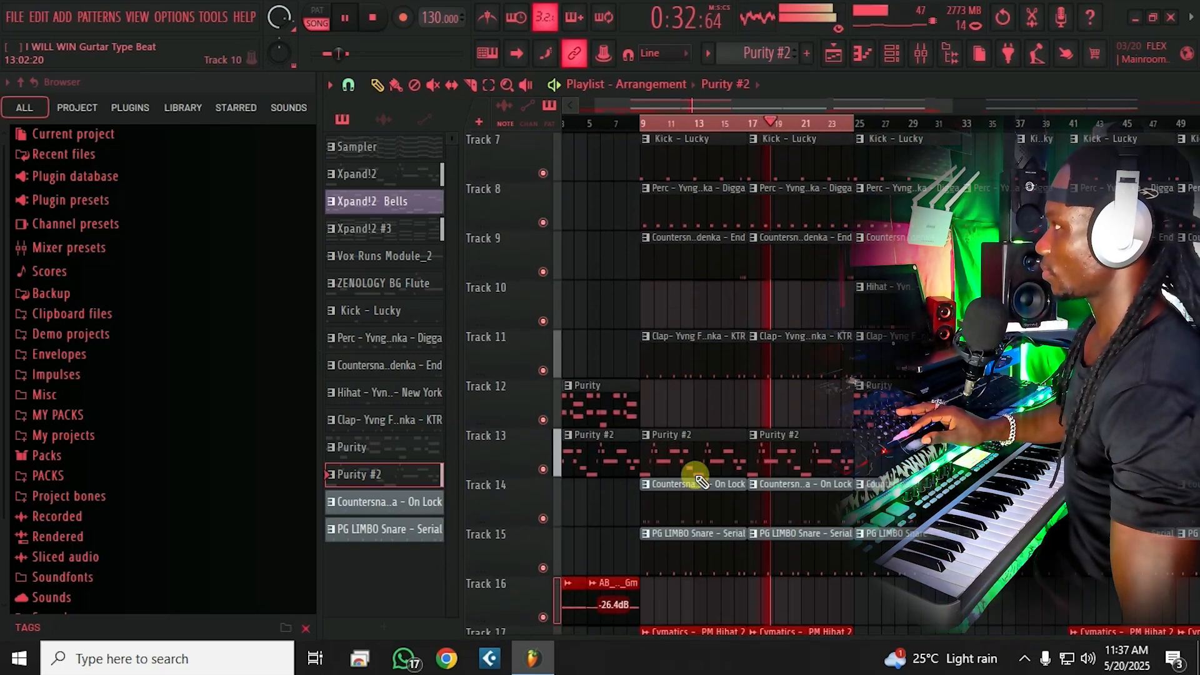
pyautogui.scroll(5, 699, 480)
pyautogui.press('space')
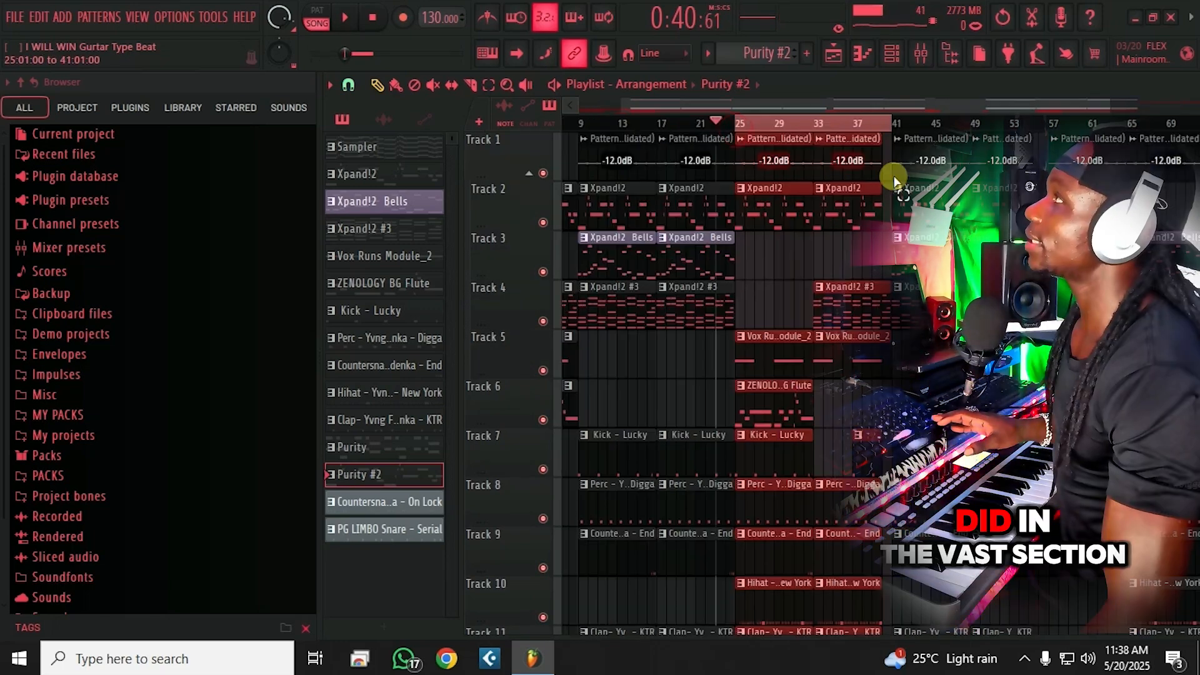
pyautogui.moveTo(893, 181); pyautogui.dragTo(891, 177)
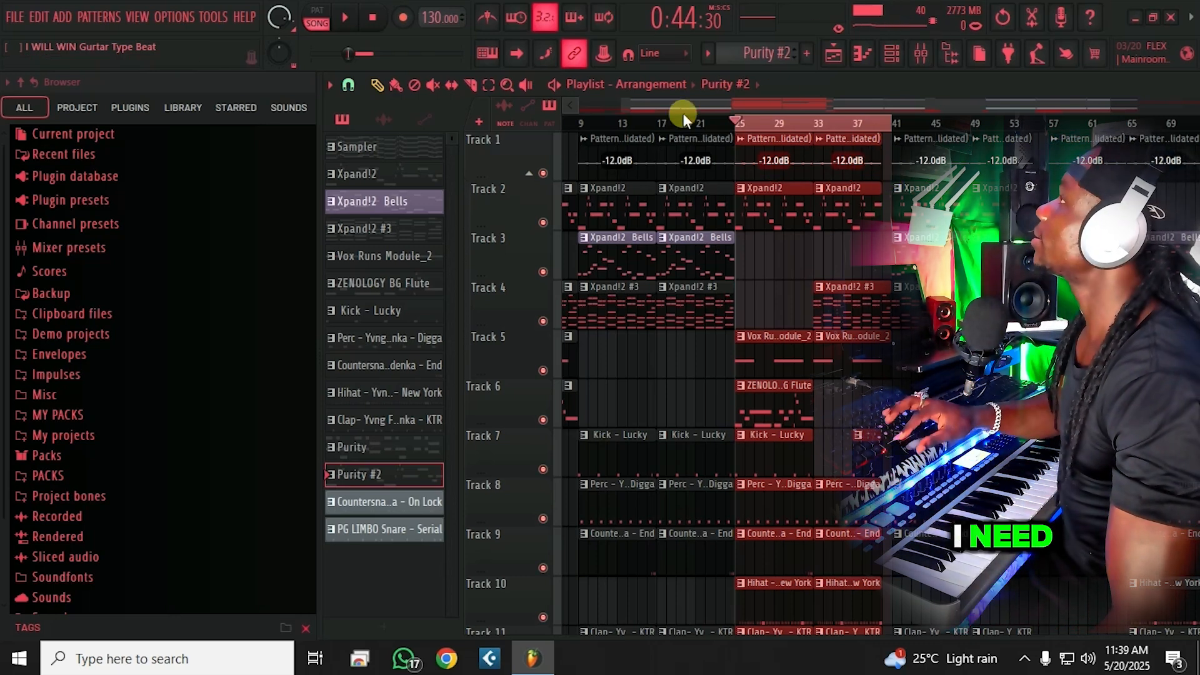
# Step: Play the bars 25–41 section while scrolling through the playlist tracks, then stop
pyautogui.press('space')
pyautogui.scroll(-4, 794, 237)
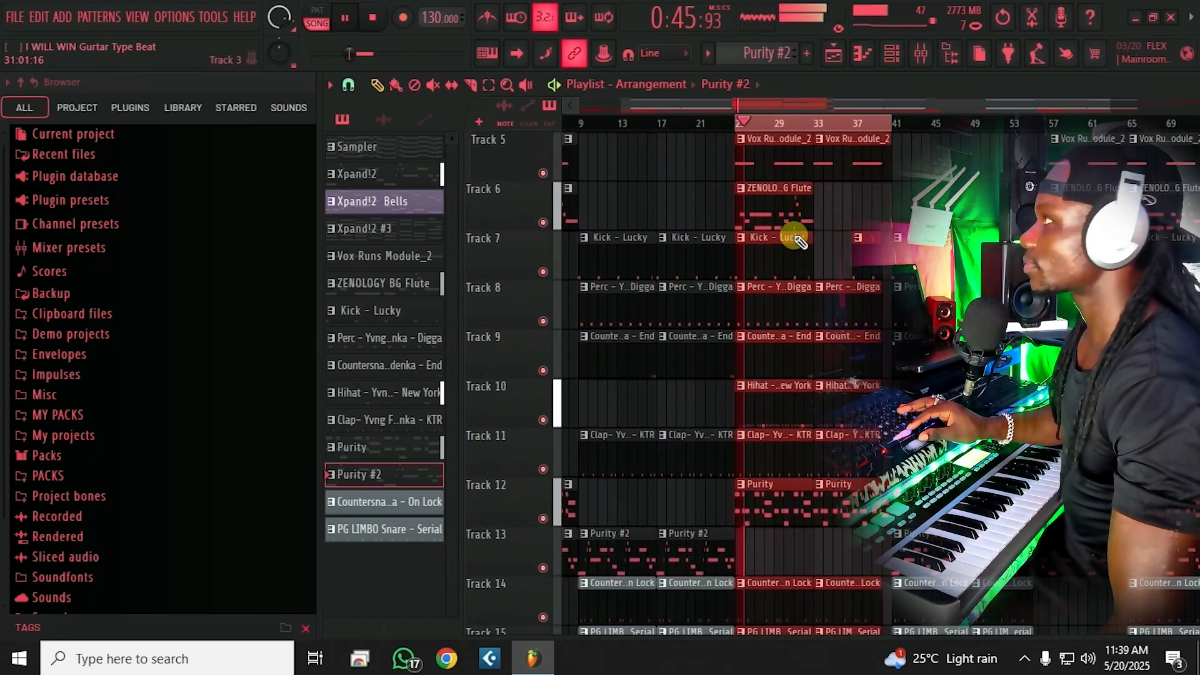
pyautogui.scroll(4, 793, 238)
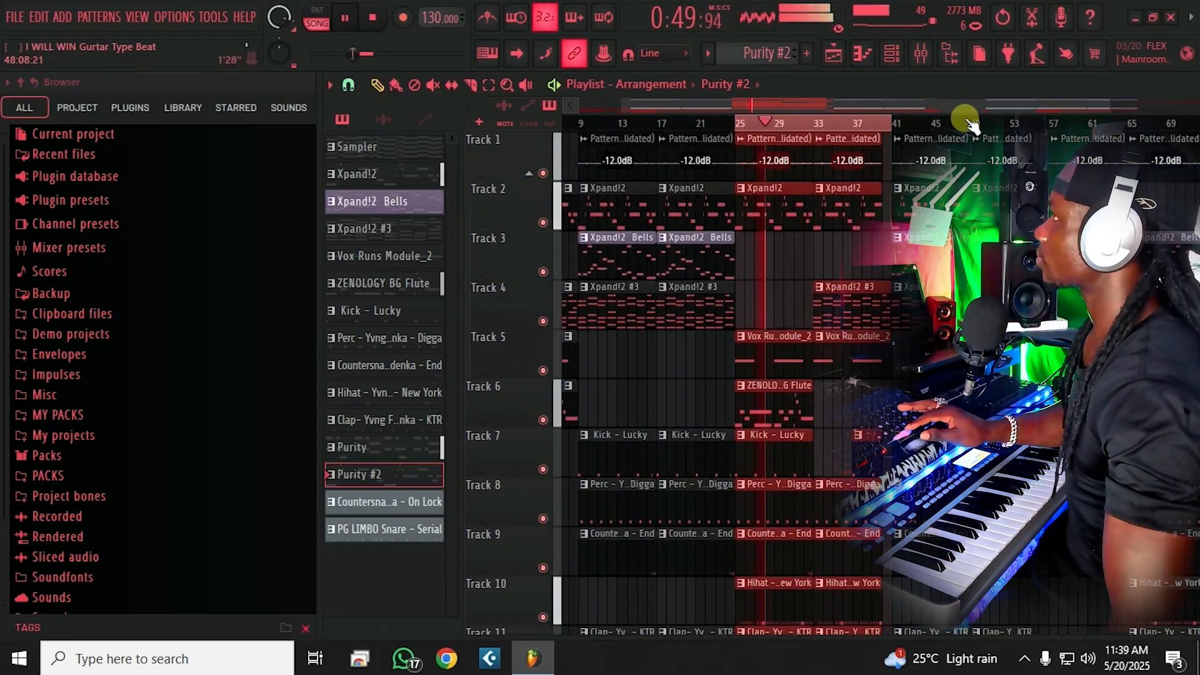
pyautogui.scroll(-2, 806, 122)
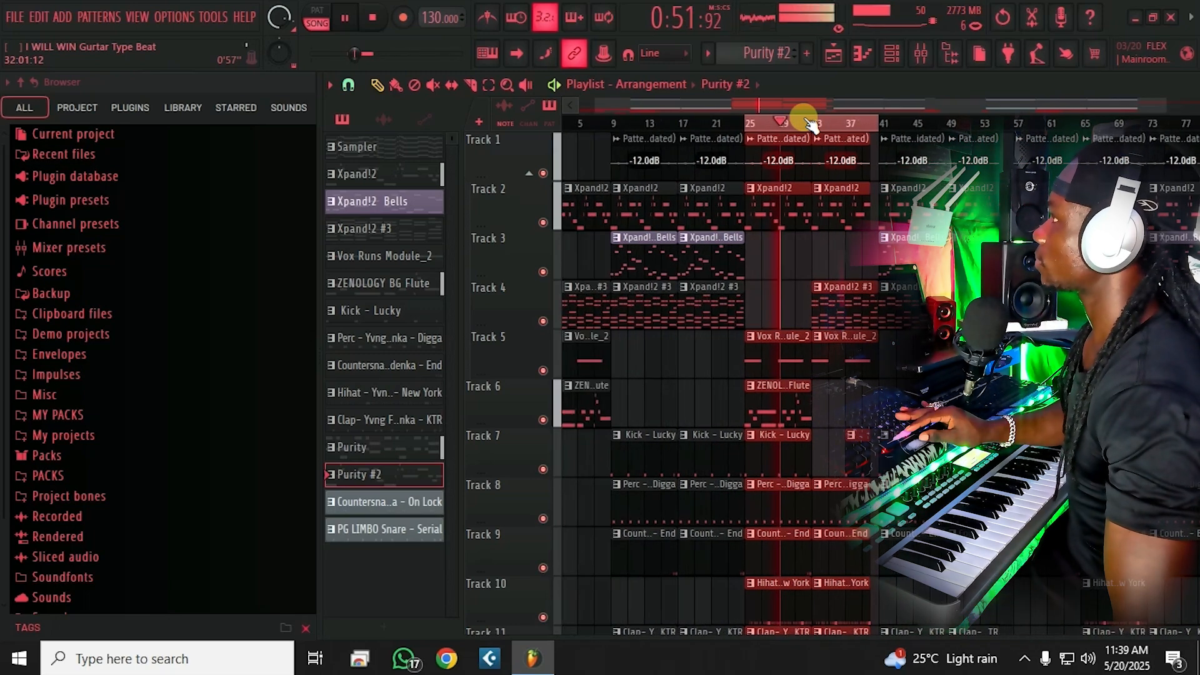
pyautogui.scroll(-2, 811, 123)
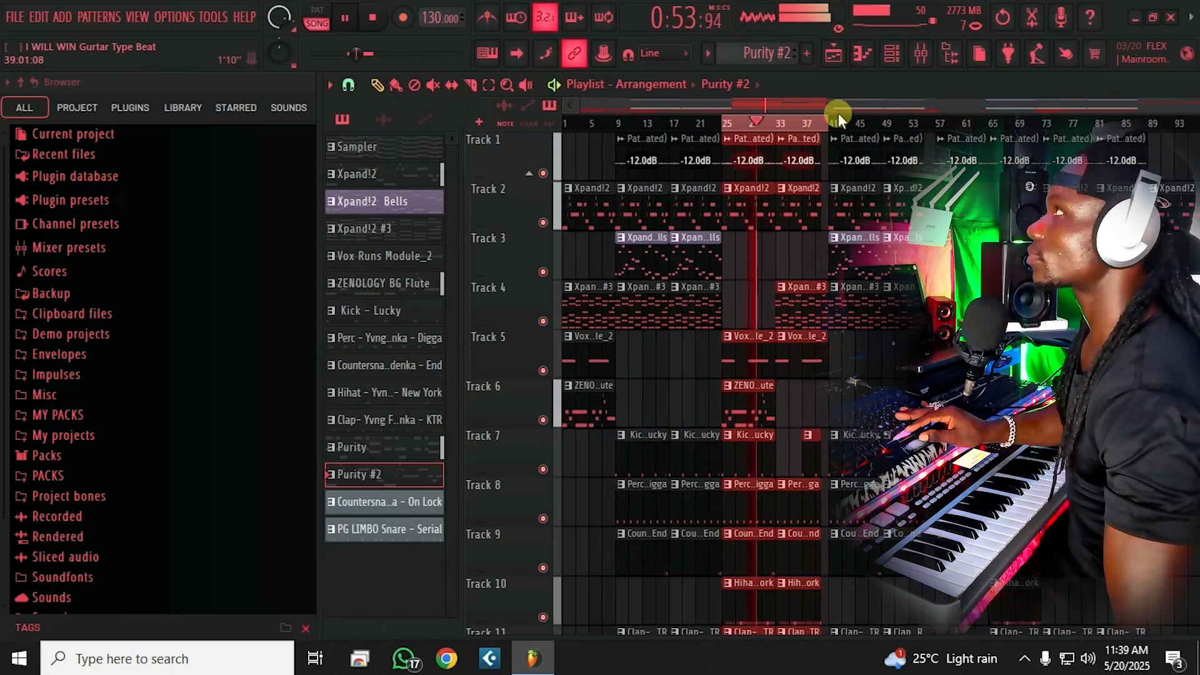
pyautogui.scroll(2, 834, 119)
pyautogui.scroll(-4, 819, 187)
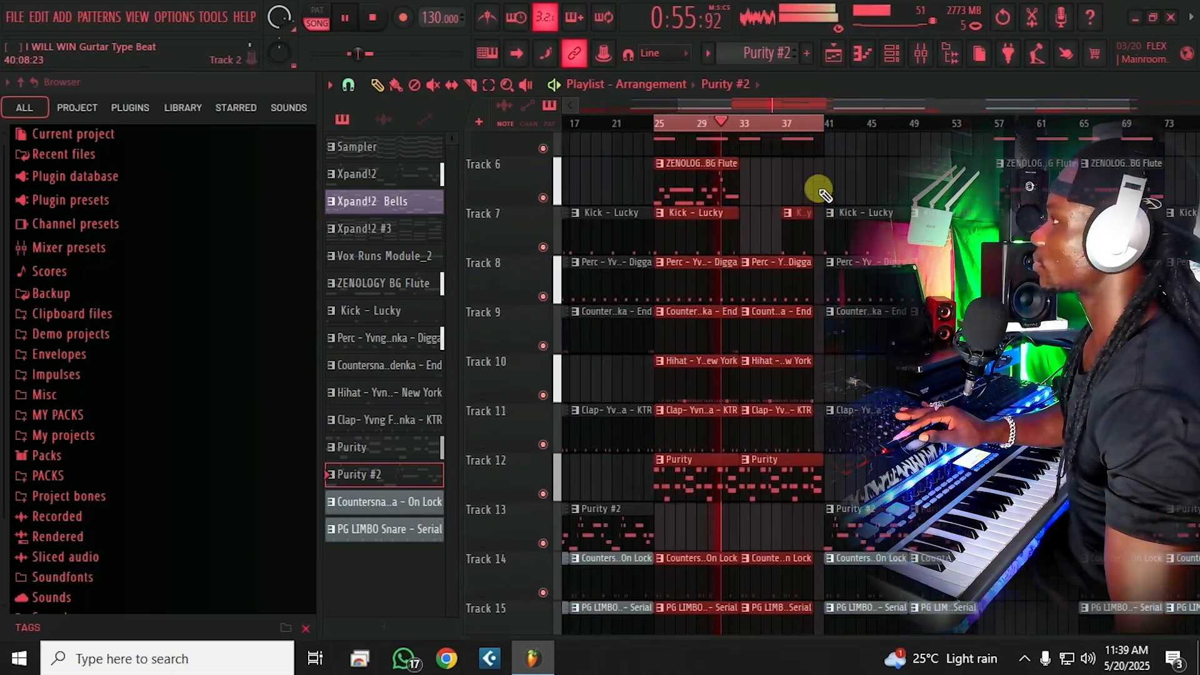
pyautogui.scroll(-5, 823, 195)
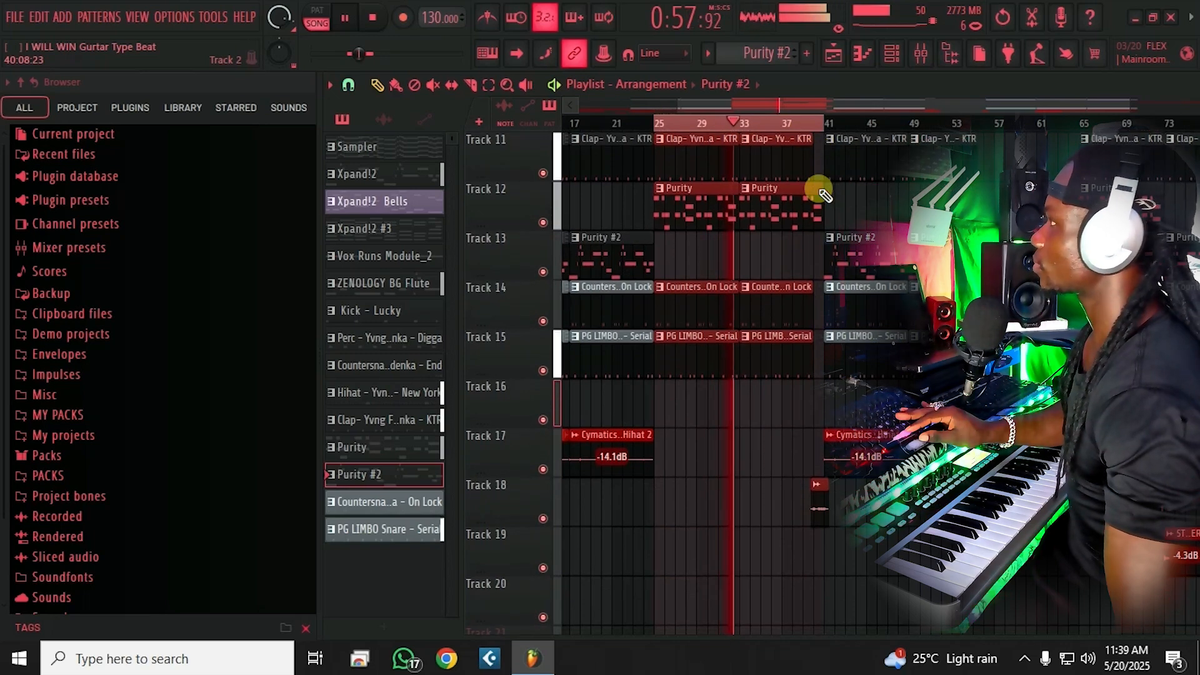
pyautogui.scroll(6, 823, 191)
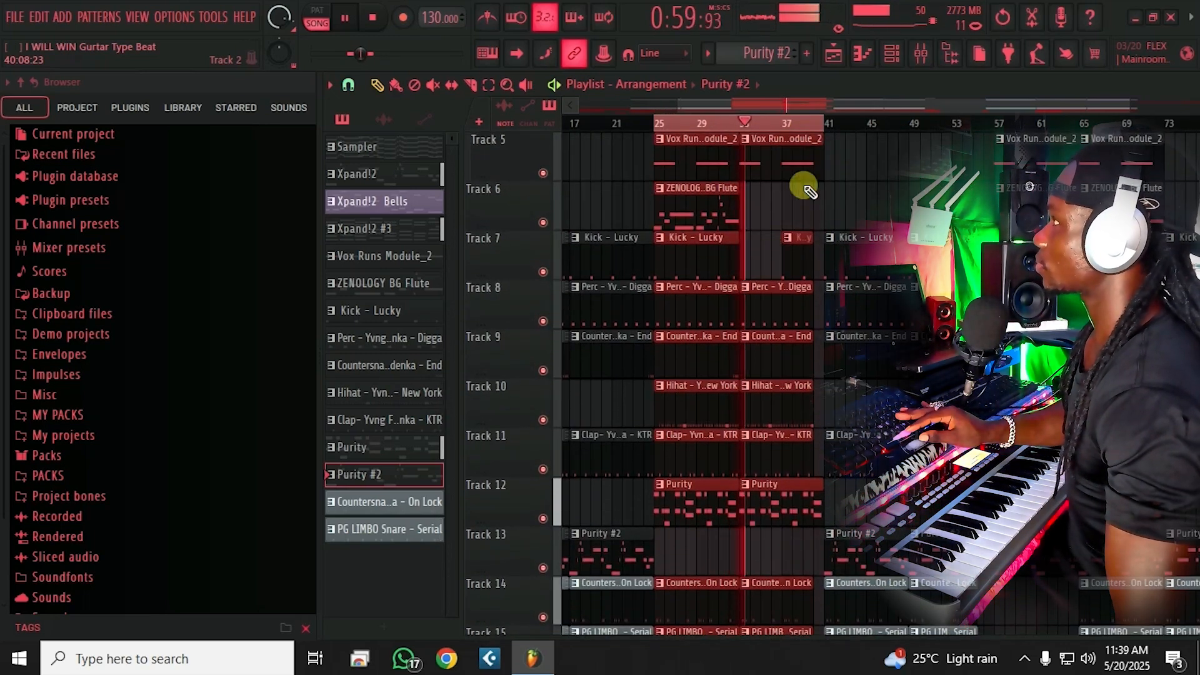
pyautogui.scroll(1, 744, 131)
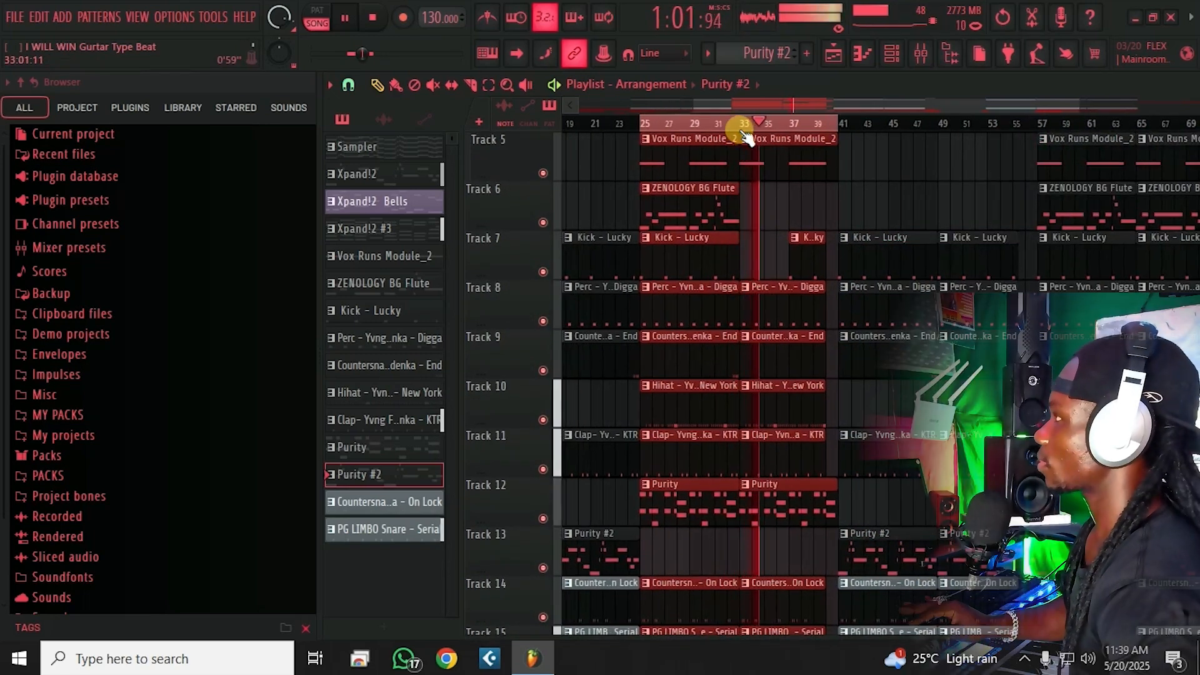
pyautogui.scroll(2, 745, 136)
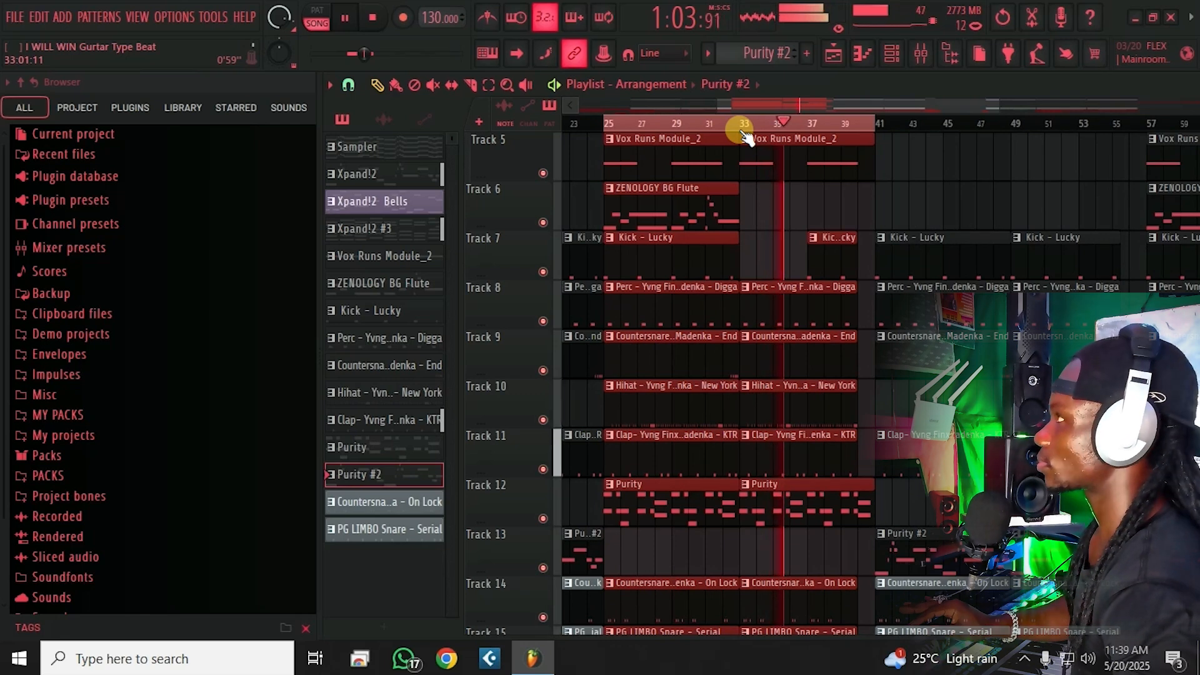
pyautogui.scroll(-4, 745, 136)
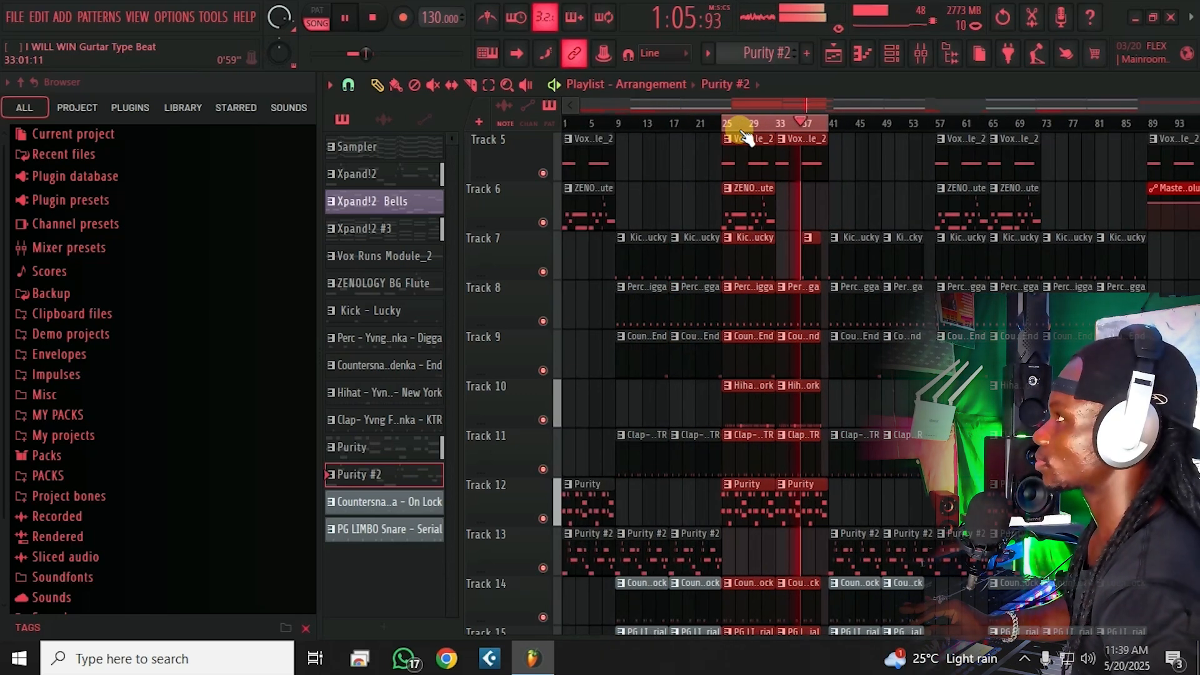
pyautogui.scroll(-4, 818, 194)
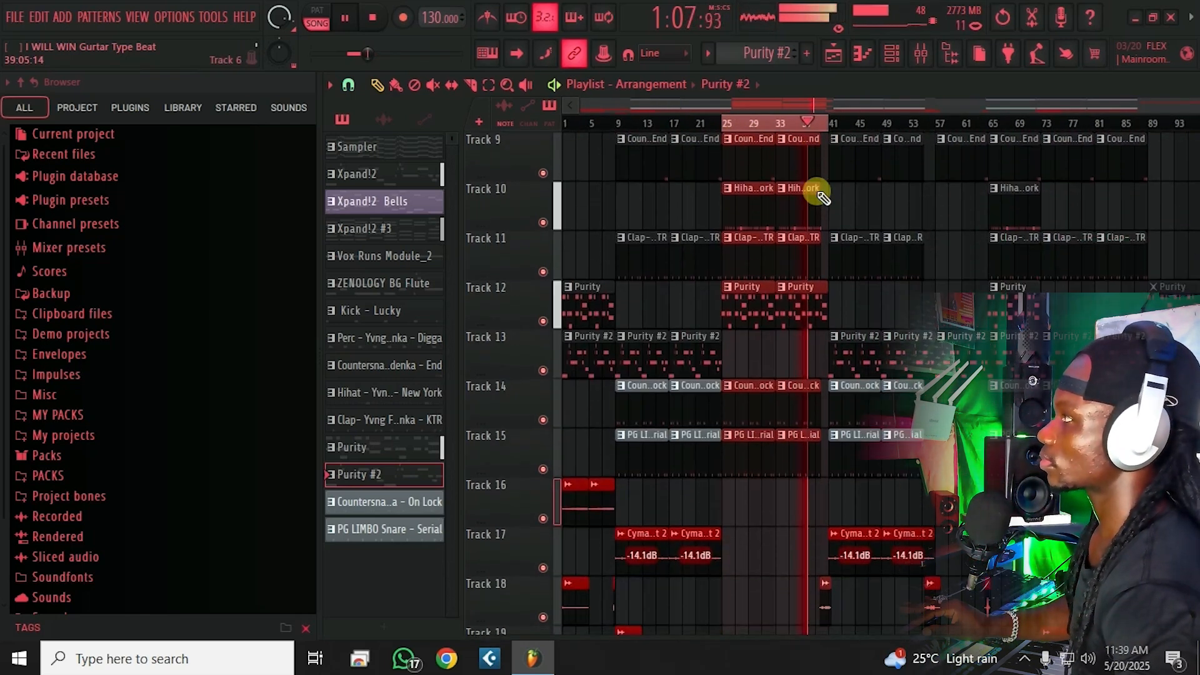
pyautogui.scroll(-2, 820, 190)
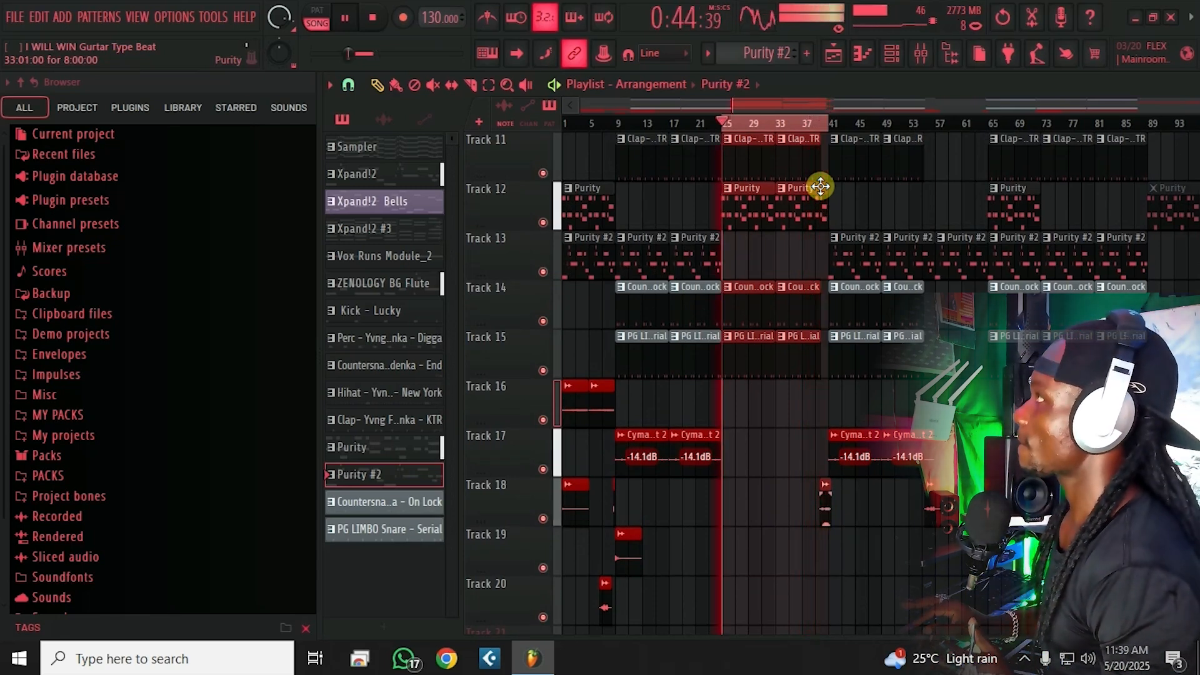
pyautogui.press('space')
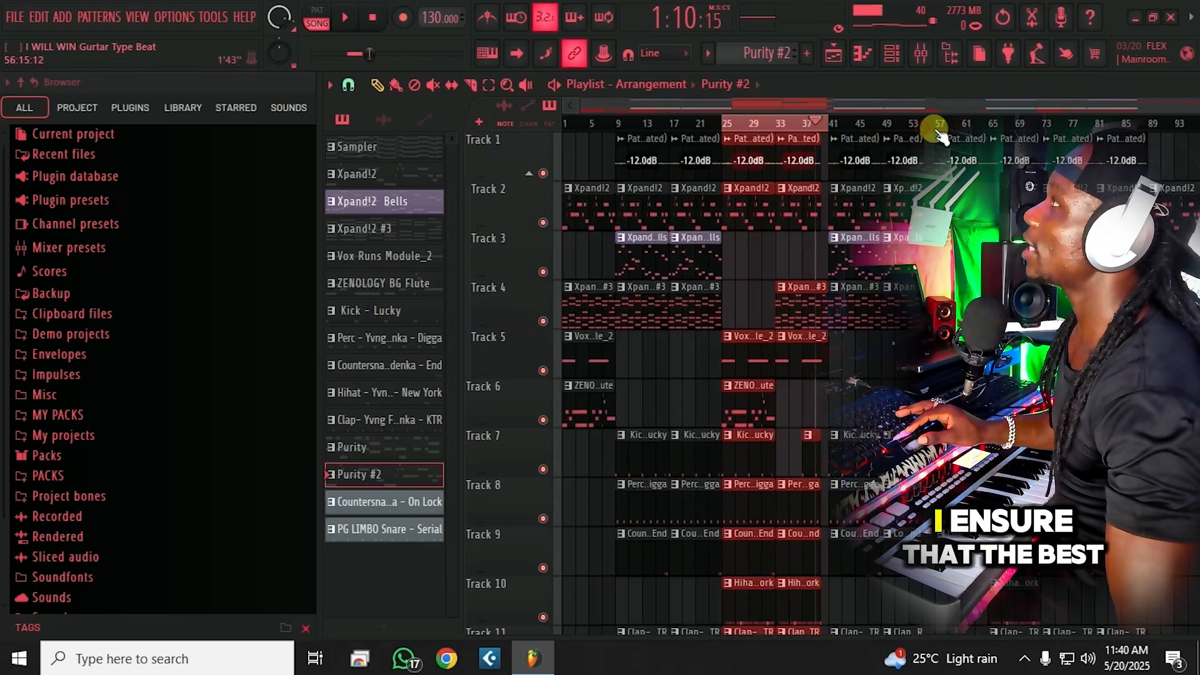
# Step: Scroll along the playlist ruler, then stop playback
pyautogui.scroll(3, 902, 135)
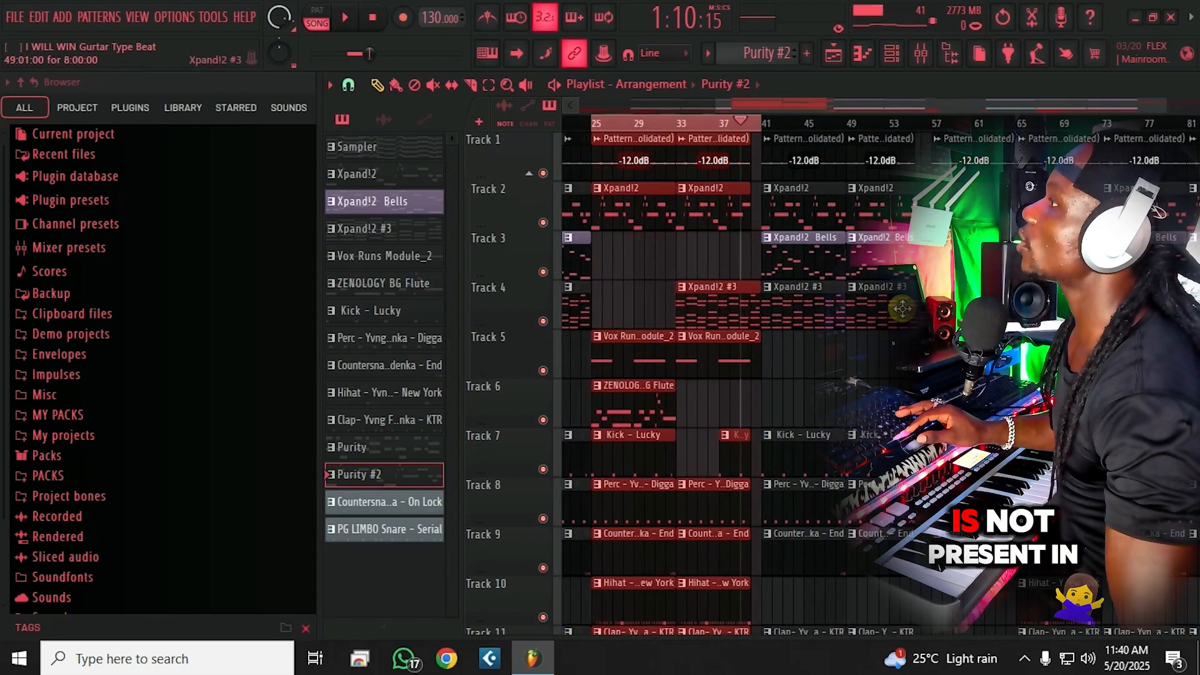
pyautogui.scroll(-2, 902, 308)
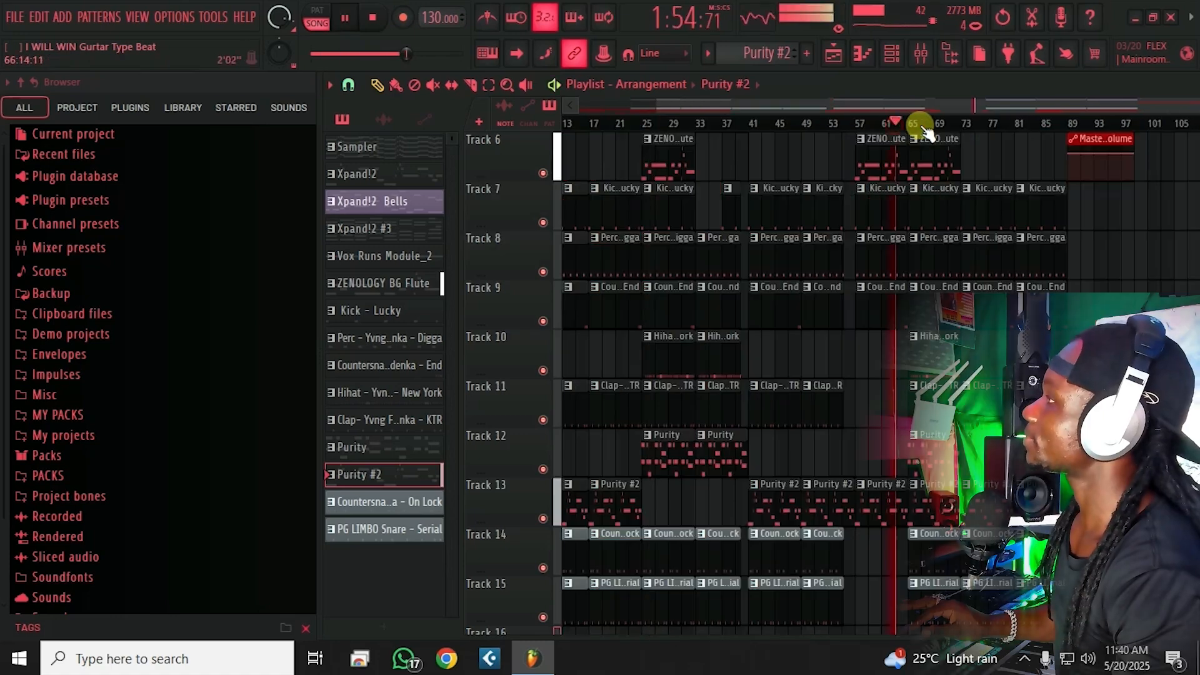
pyautogui.scroll(3, 919, 125)
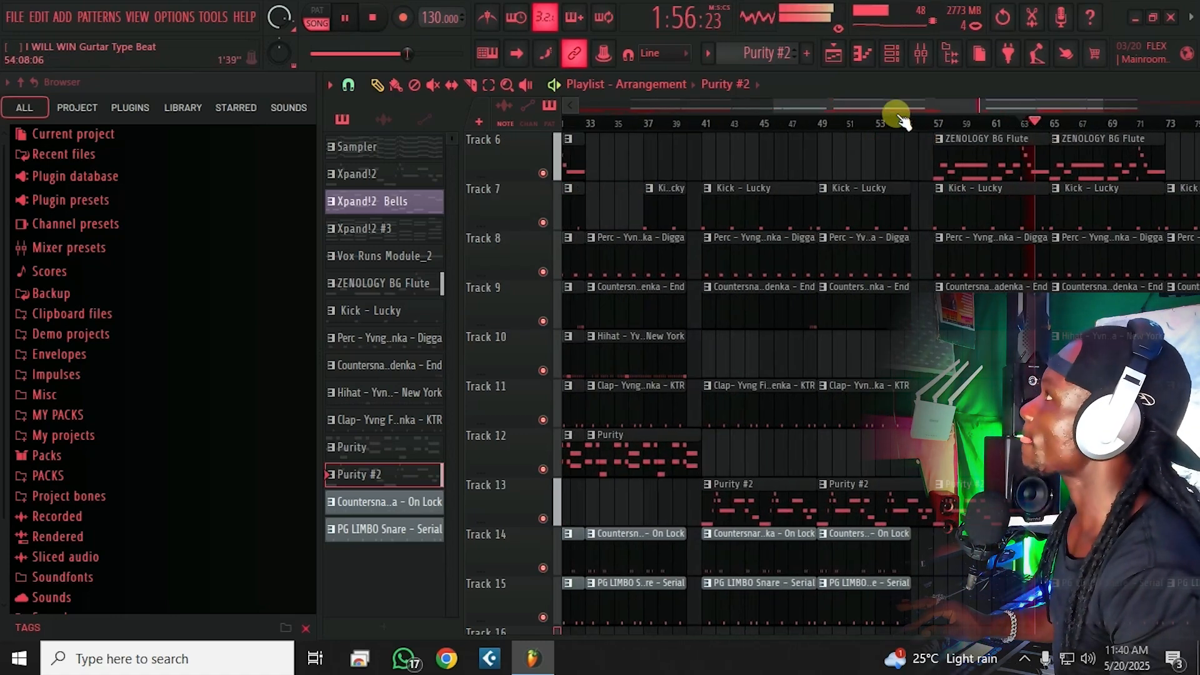
pyautogui.moveTo(909, 99); pyautogui.dragTo(980, 102)
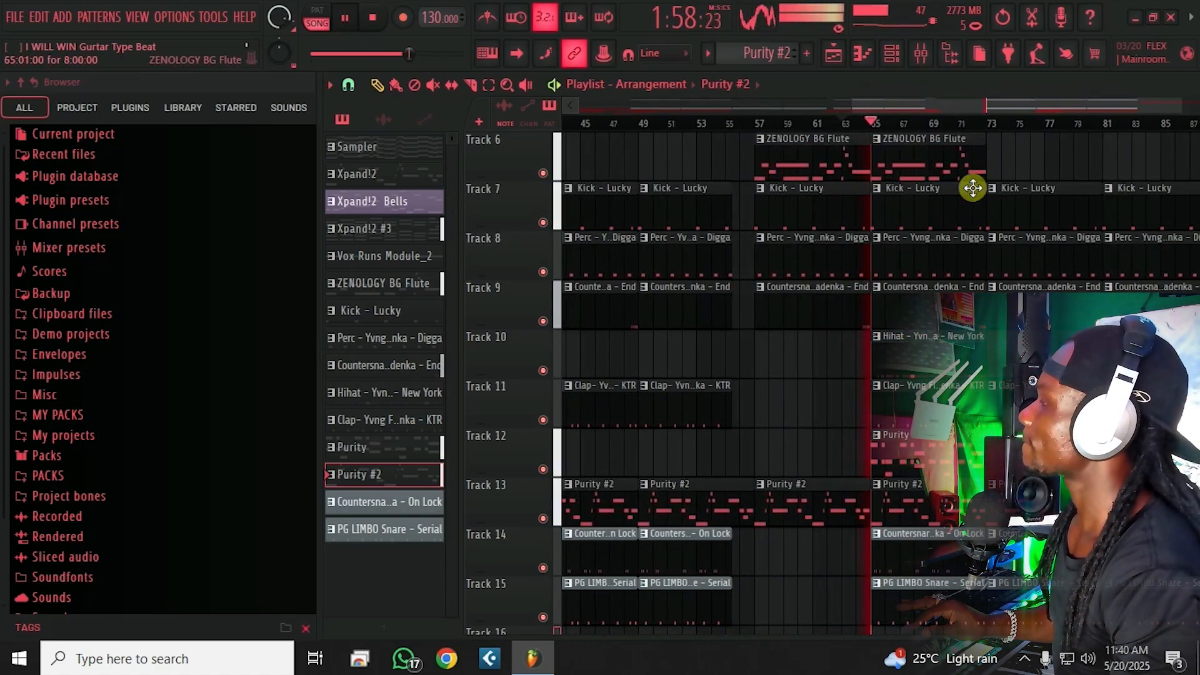
pyautogui.scroll(1, 873, 356)
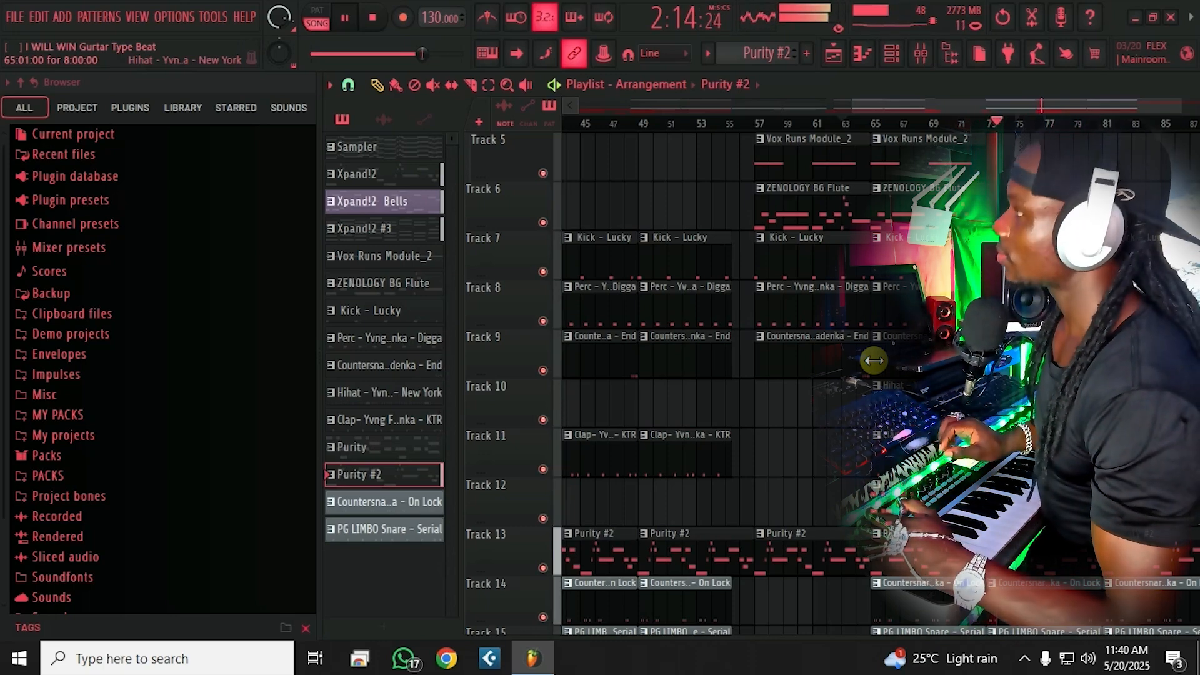
pyautogui.press('space')
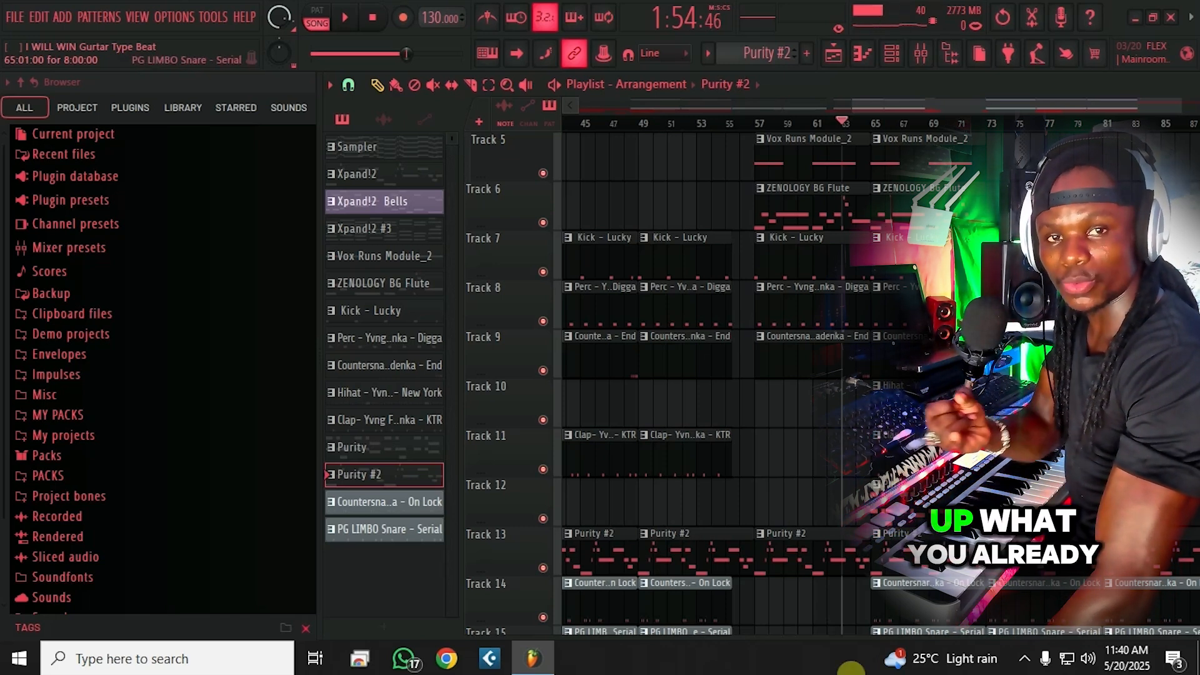
# Step: Play the song from bar 53 while zooming in around bars 50–70
pyautogui.scroll(-2, 728, 123)
pyautogui.click(723, 122)
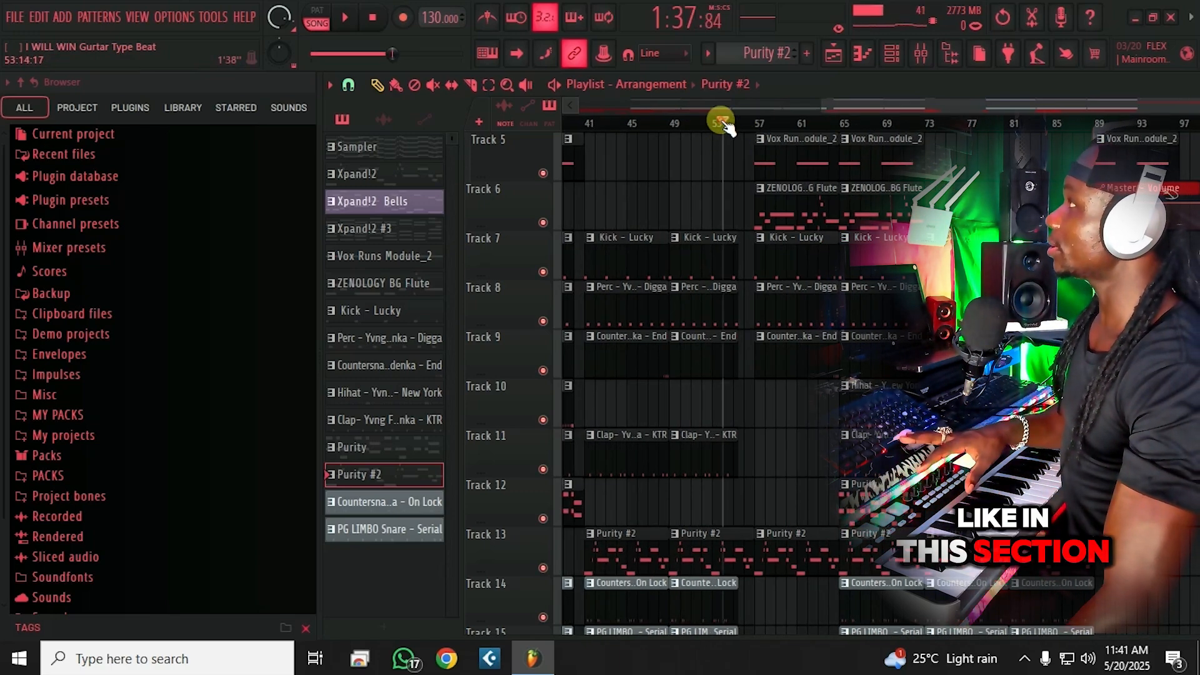
pyautogui.scroll(4, 769, 350)
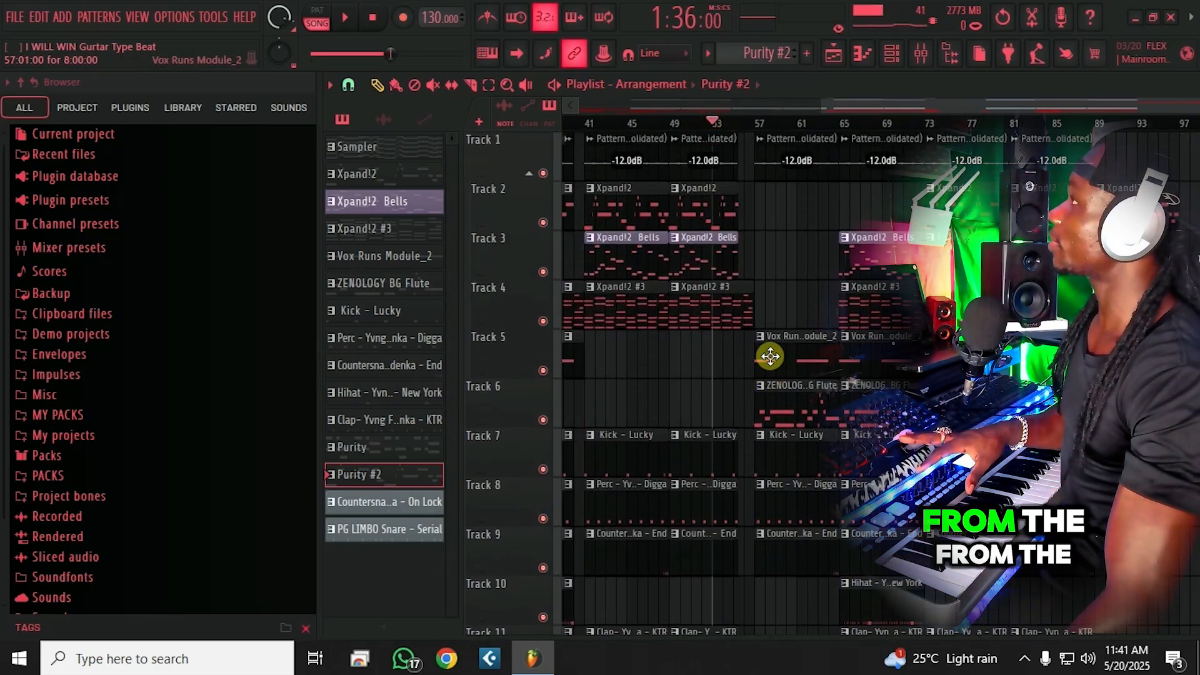
pyautogui.scroll(1, 719, 121)
pyautogui.press('space')
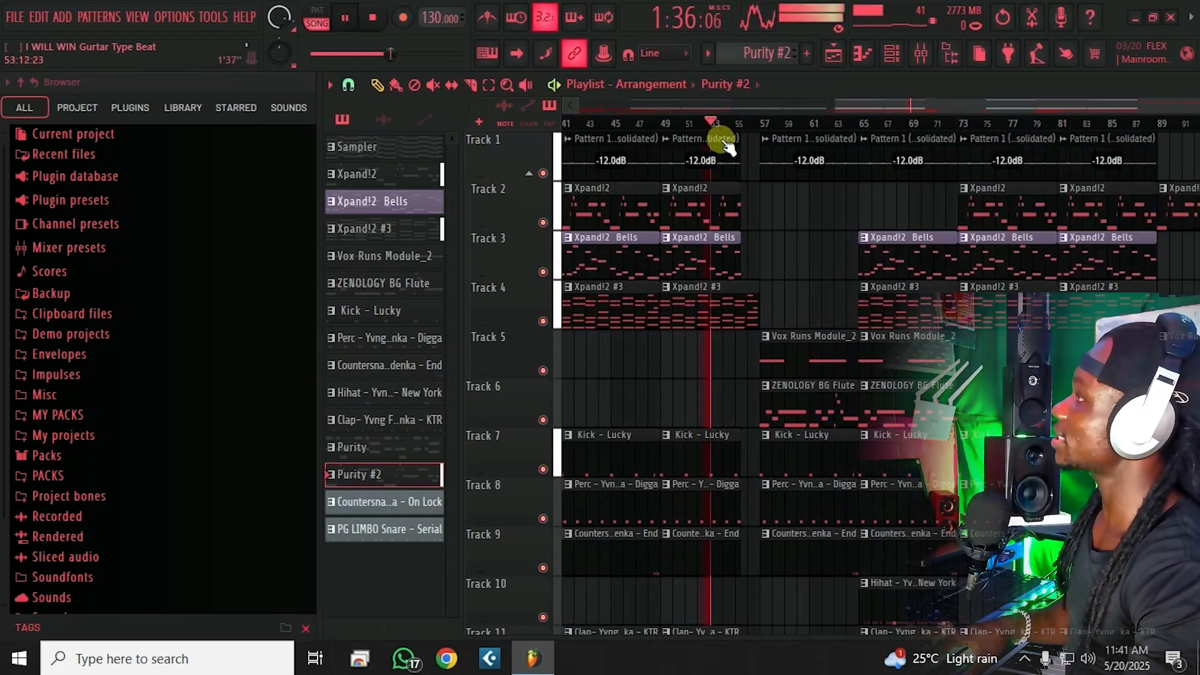
pyautogui.scroll(3, 750, 123)
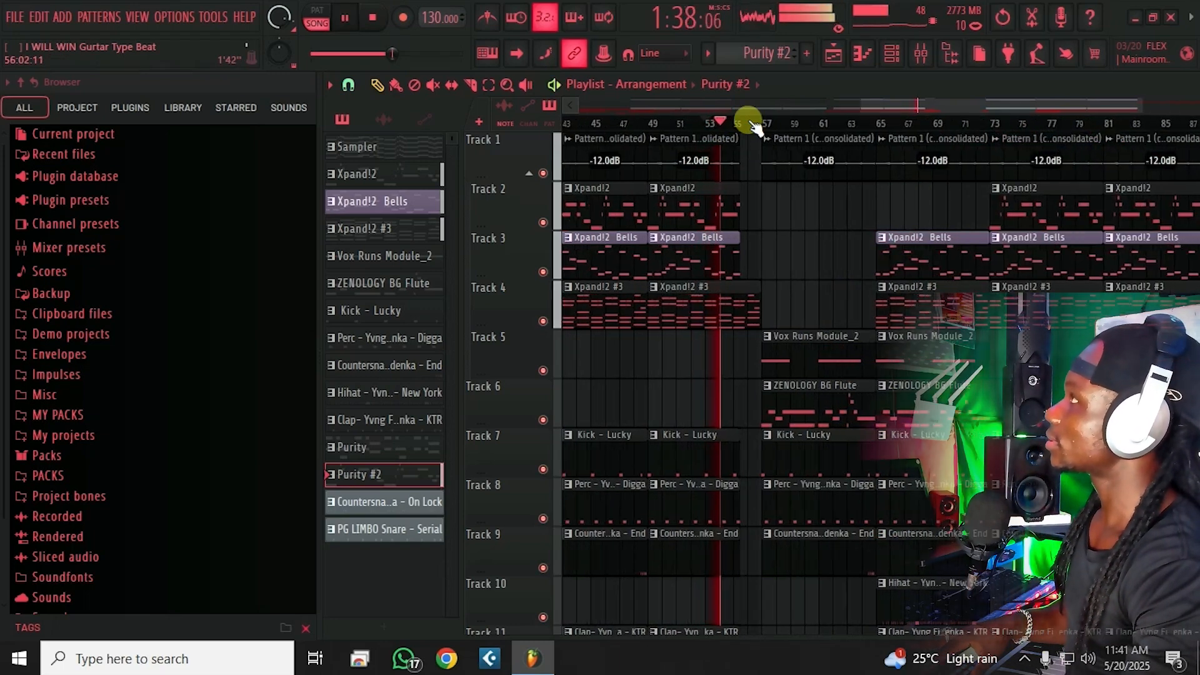
pyautogui.scroll(1, 749, 123)
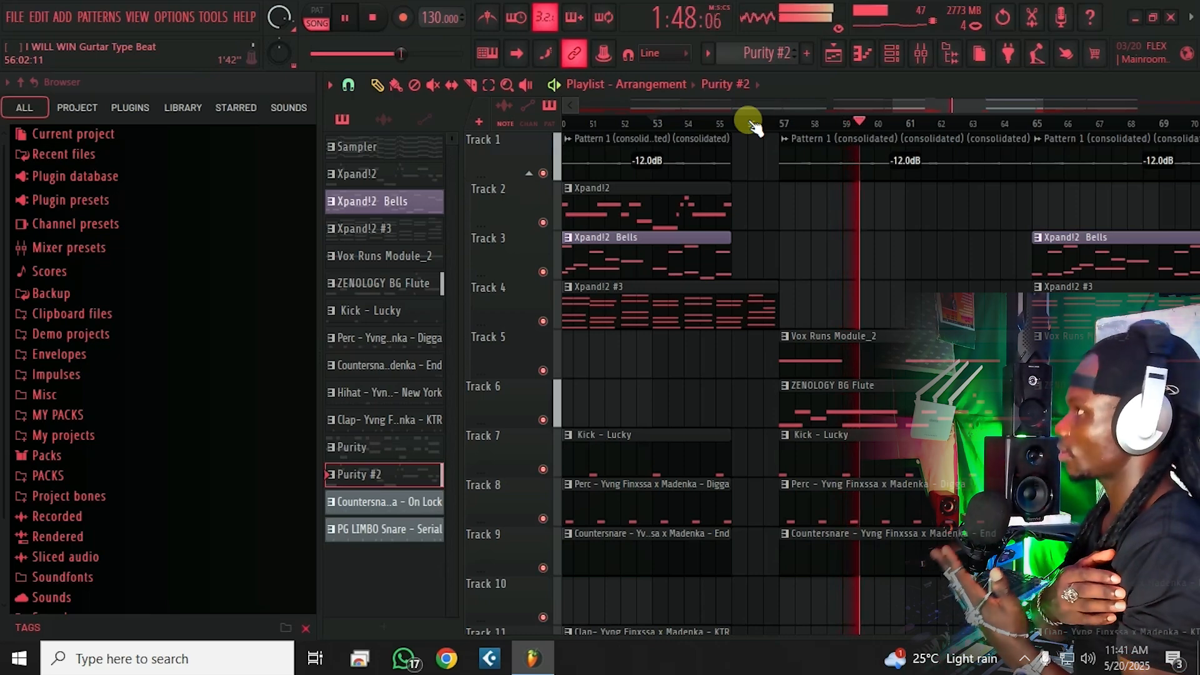
# Step: Stop playback after hearing the transition at bar 57
pyautogui.press('space')
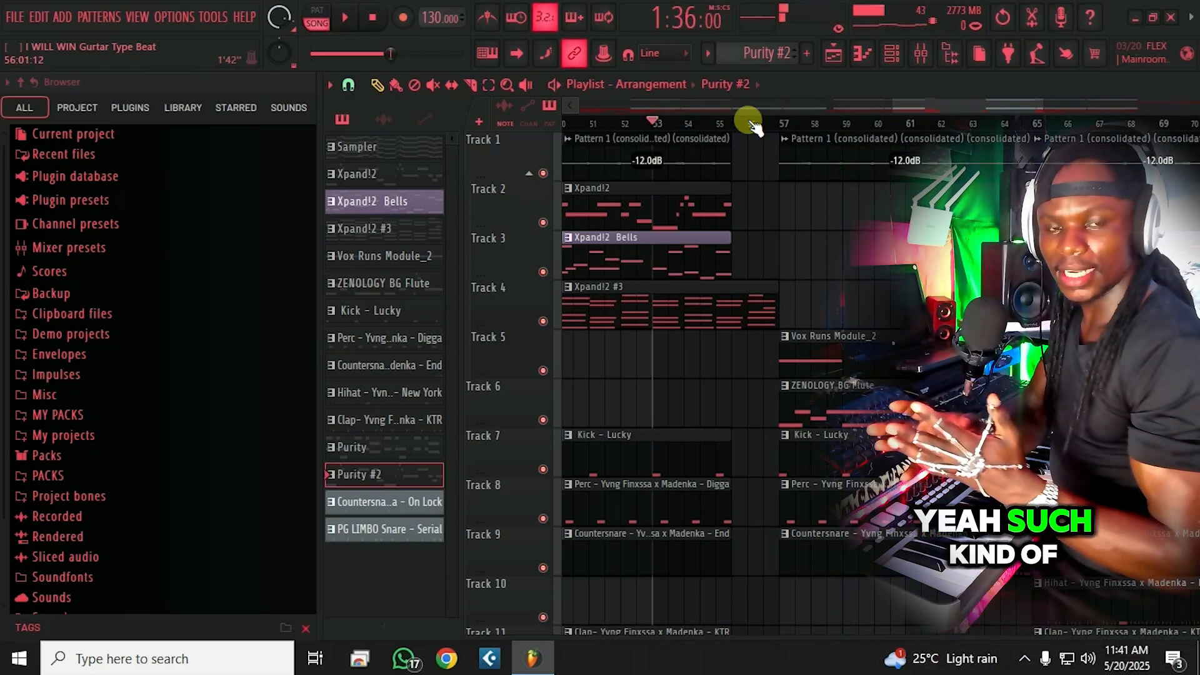